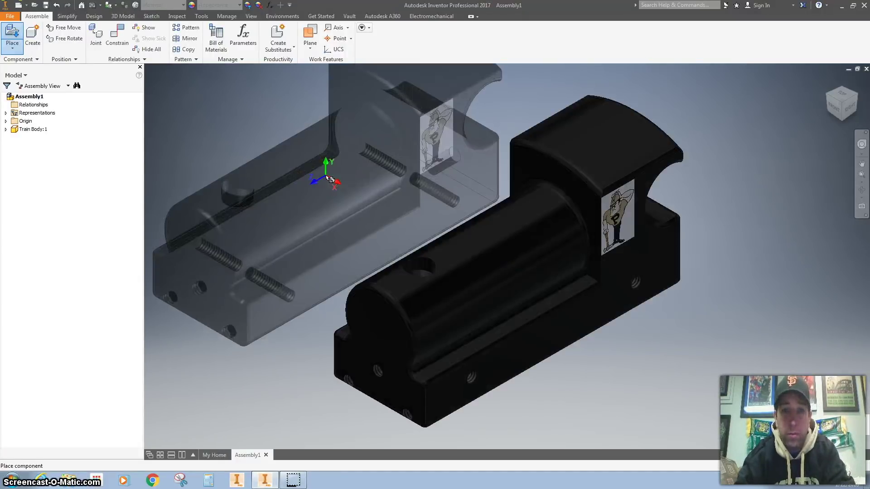
Finish placing the train body, and place four copies of axle peg.ipt above it.
{"action": "right_click", "coordinate": [330, 179]}
{"action": "left_click", "coordinate": [357, 176]}
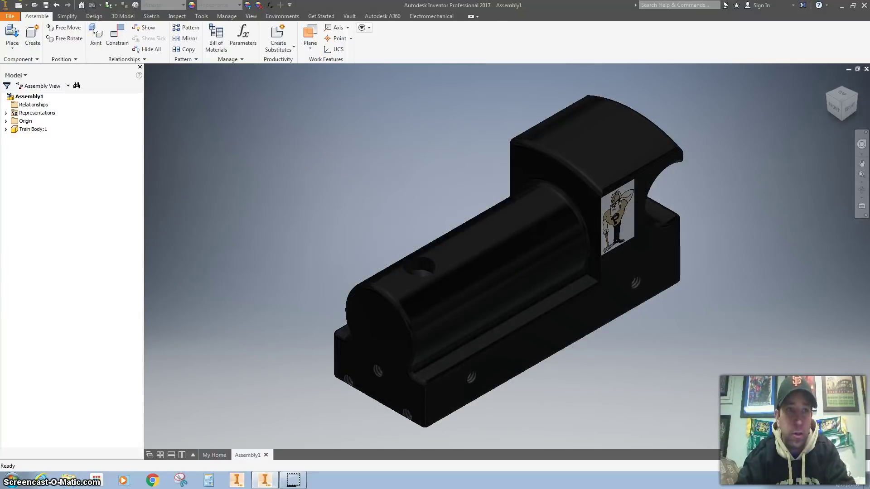
{"action": "left_click", "coordinate": [12, 36]}
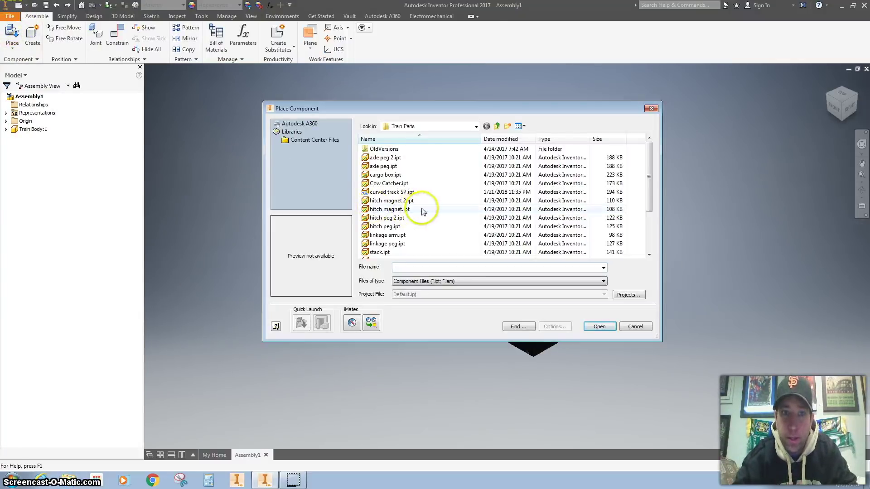
{"action": "left_click", "coordinate": [383, 166]}
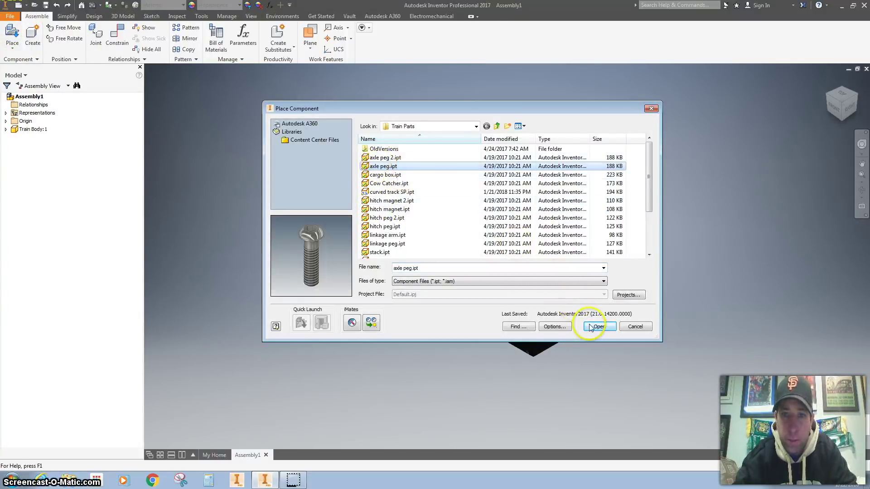
{"action": "left_click", "coordinate": [589, 326]}
{"action": "left_click", "coordinate": [594, 188]}
{"action": "left_click", "coordinate": [616, 188]}
{"action": "left_click", "coordinate": [631, 188]}
{"action": "left_click", "coordinate": [659, 183]}
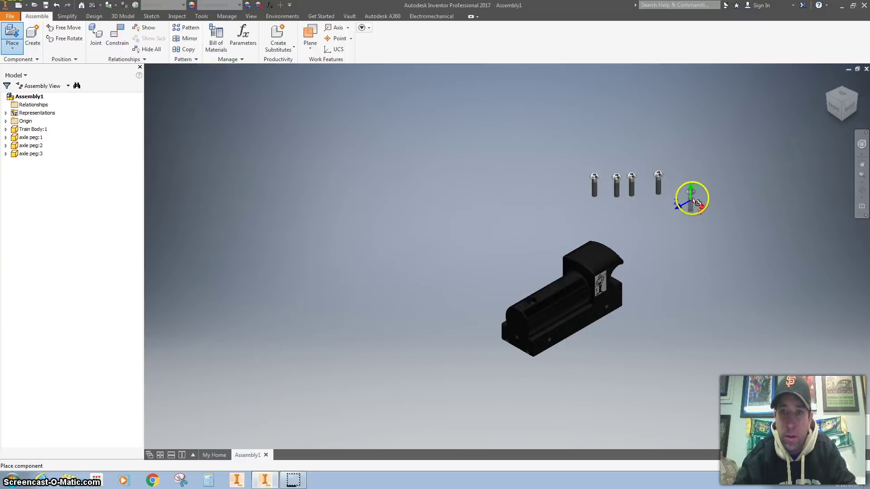
{"action": "right_click", "coordinate": [693, 196]}
{"action": "left_click", "coordinate": [725, 197]}
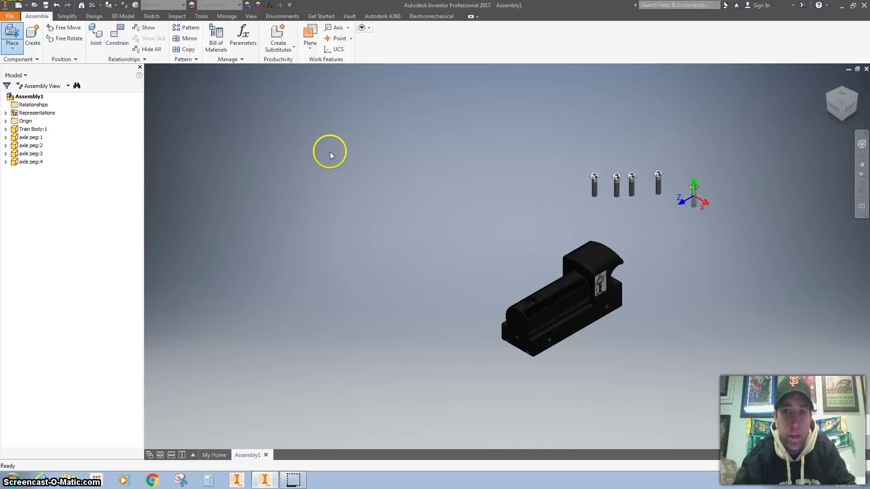
Place one copy of Cow Catcher.ipt in front of the train body.
{"action": "left_click", "coordinate": [12, 36]}
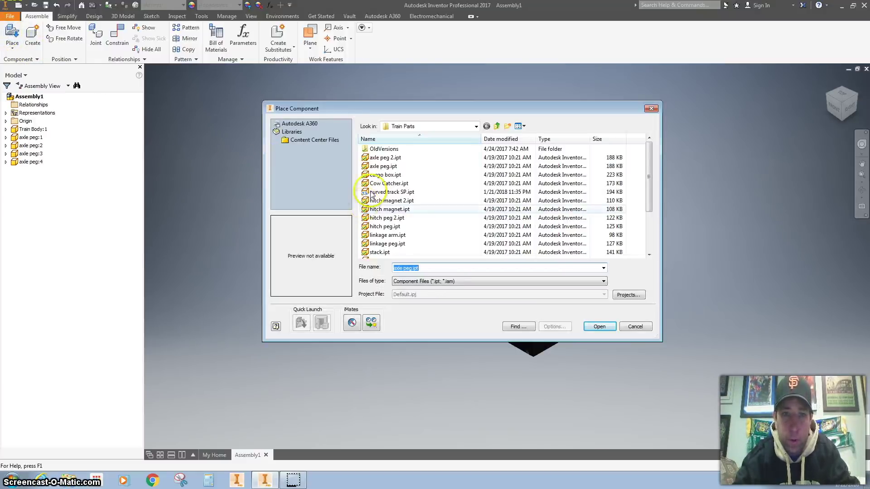
{"action": "left_click", "coordinate": [385, 185]}
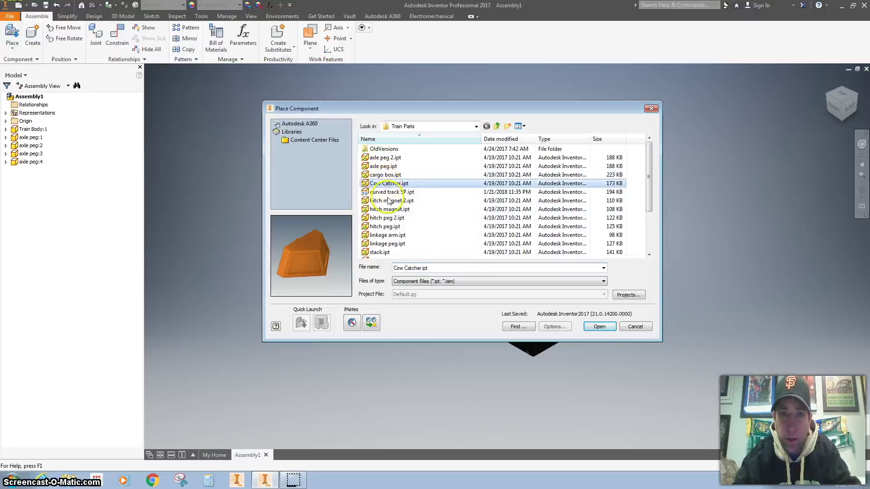
{"action": "left_click", "coordinate": [599, 327]}
{"action": "left_click", "coordinate": [438, 352]}
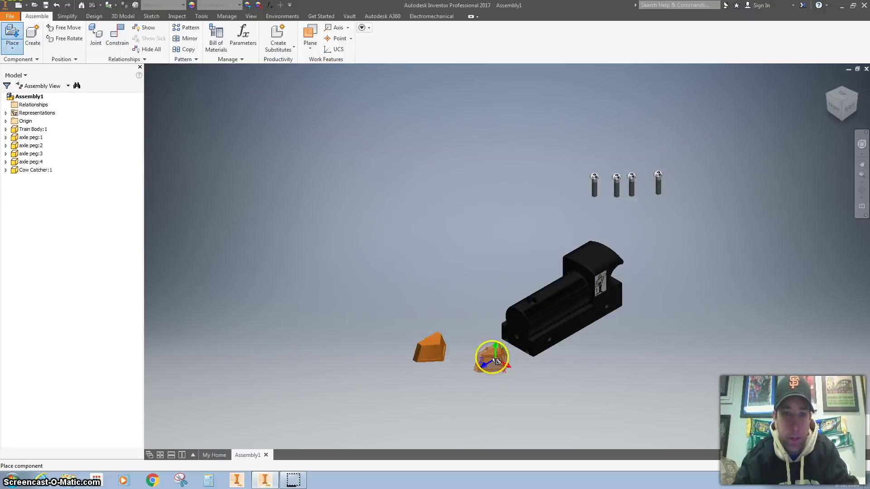
Place one hitch magnet.ipt and one hitch peg.ipt behind the train body's cab.
{"action": "left_click", "coordinate": [12, 40]}
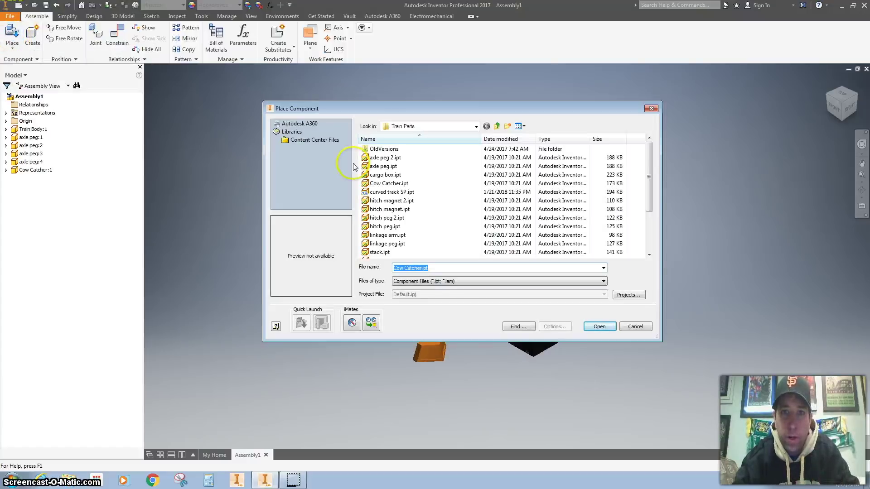
{"action": "double_click", "coordinate": [394, 209]}
{"action": "left_click", "coordinate": [661, 274]}
{"action": "left_click", "coordinate": [12, 39]}
{"action": "double_click", "coordinate": [390, 226]}
{"action": "left_click", "coordinate": [686, 265]}
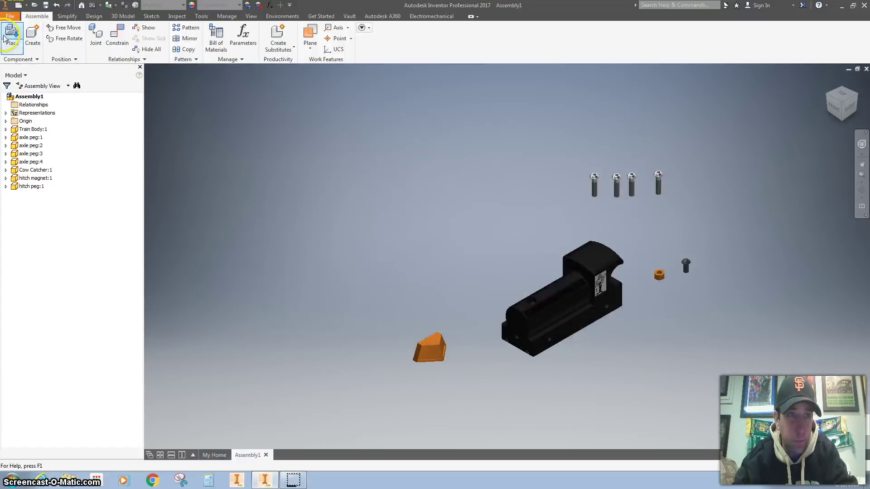
Place two copies of linkage arm.ipt and four copies of linkage peg.ipt in the empty space above the train body.
{"action": "left_click", "coordinate": [13, 40]}
{"action": "double_click", "coordinate": [391, 235]}
{"action": "left_click", "coordinate": [611, 259]}
{"action": "double_click", "coordinate": [391, 243]}
{"action": "left_click", "coordinate": [504, 180]}
Place one stack.ipt in front of the train body and one straight track.ipt alongside it.
{"action": "left_click", "coordinate": [12, 40]}
{"action": "double_click", "coordinate": [377, 253]}
{"action": "left_click", "coordinate": [436, 268]}
{"action": "left_click", "coordinate": [12, 40]}
{"action": "double_click", "coordinate": [393, 200]}
{"action": "left_click", "coordinate": [694, 376]}
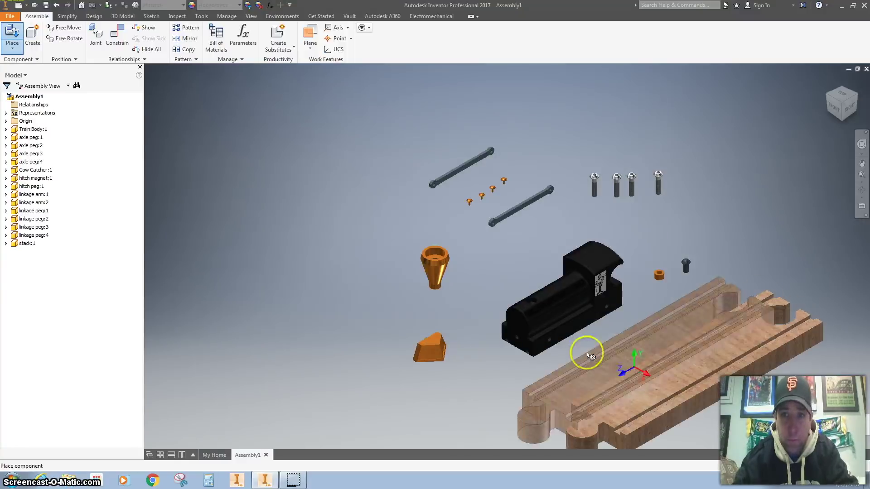
Place four copies of the wheel part beside the stack.
{"action": "left_click", "coordinate": [12, 37]}
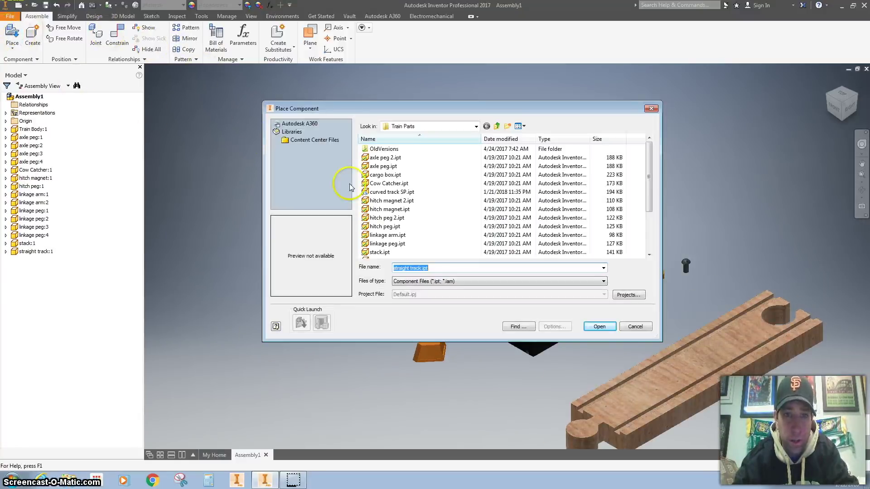
{"action": "scroll", "coordinate": [388, 231], "scroll_direction": "down", "scroll_amount": 3}
{"action": "double_click", "coordinate": [386, 234]}
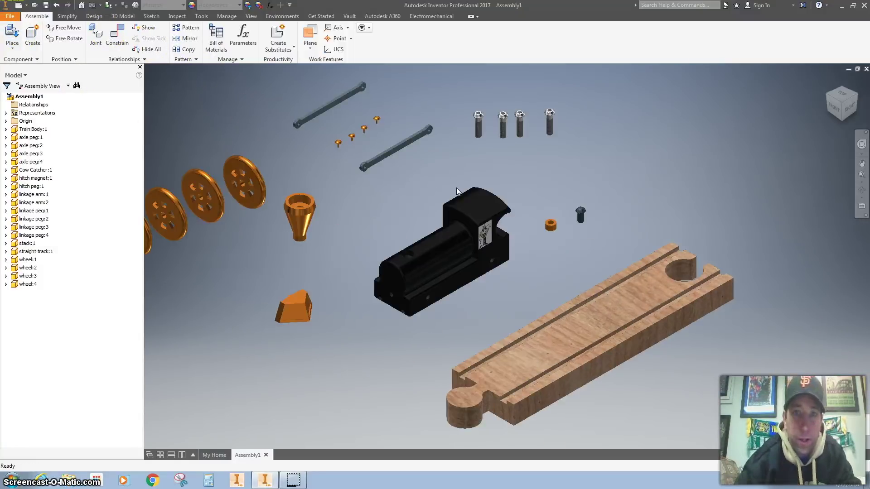
Ground the train body so that it stays fixed in the assembly.
{"action": "left_click", "coordinate": [469, 204]}
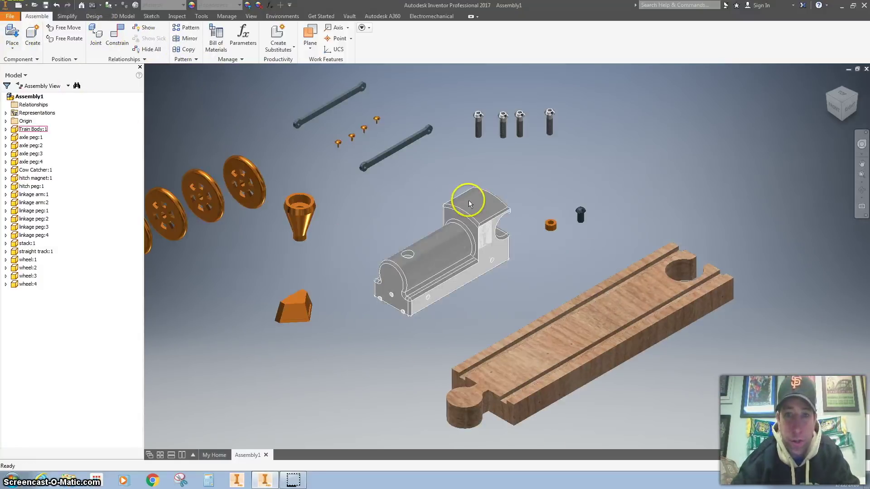
{"action": "right_click", "coordinate": [469, 200]}
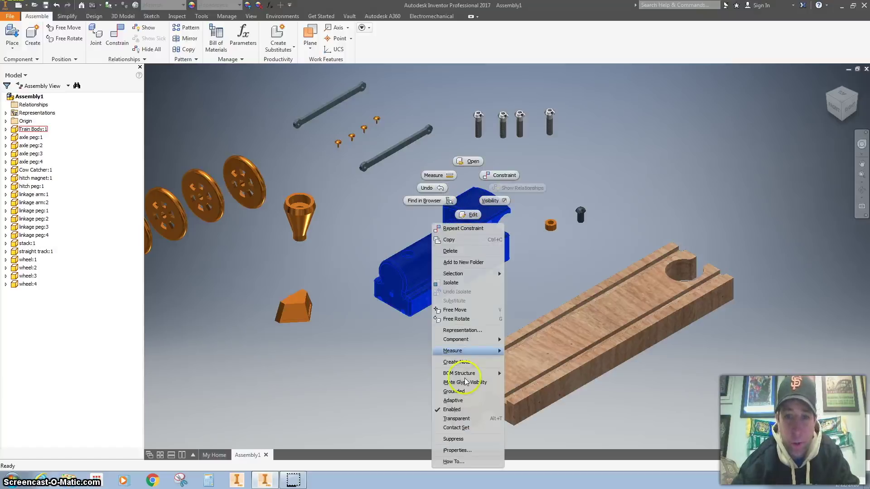
{"action": "left_click", "coordinate": [466, 393]}
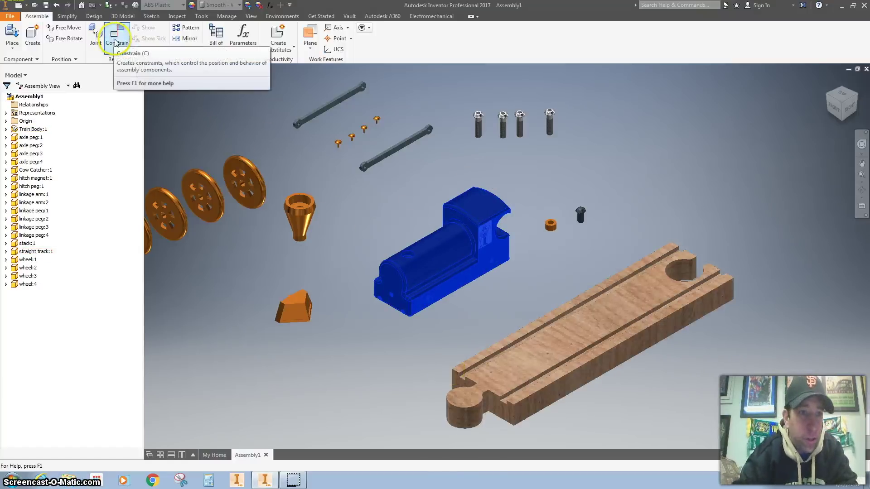
{"action": "left_click", "coordinate": [14, 131]}
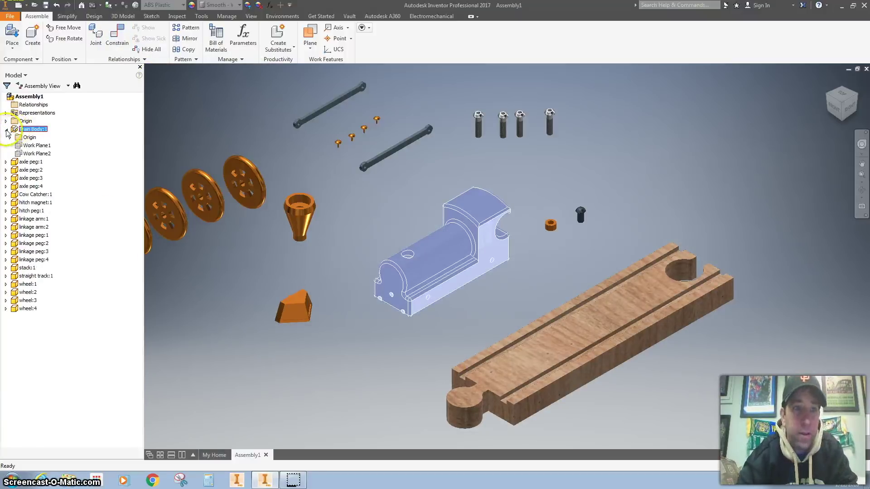
{"action": "left_click", "coordinate": [6, 130]}
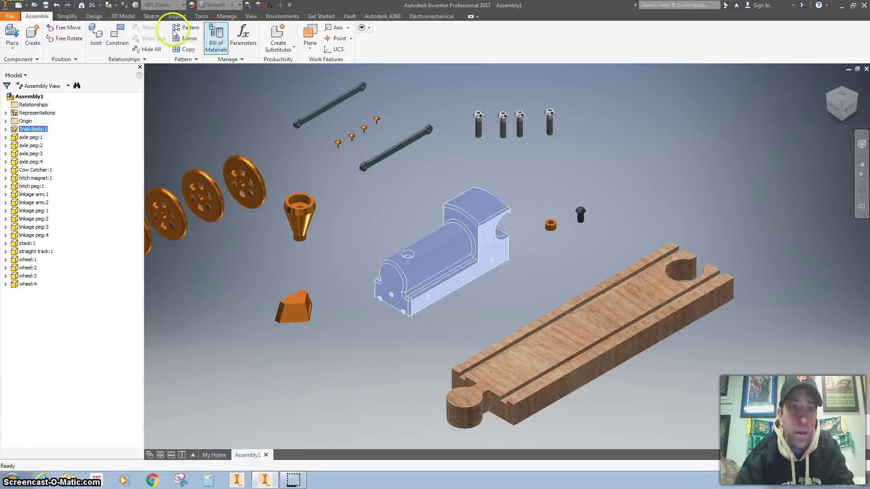
Insert-constrain a wheel's center hole to the train body's near-side rear axle hole below the cab, with a 0.025 in offset.
{"action": "left_click", "coordinate": [119, 35]}
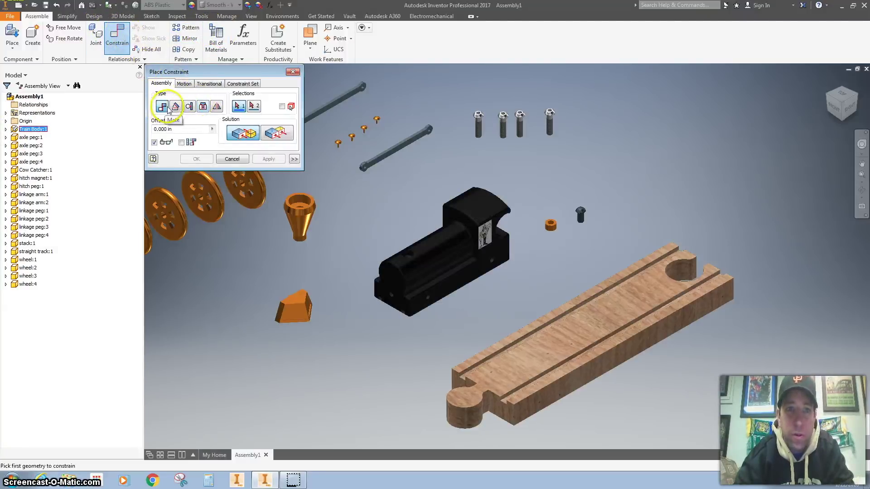
{"action": "left_click", "coordinate": [203, 107]}
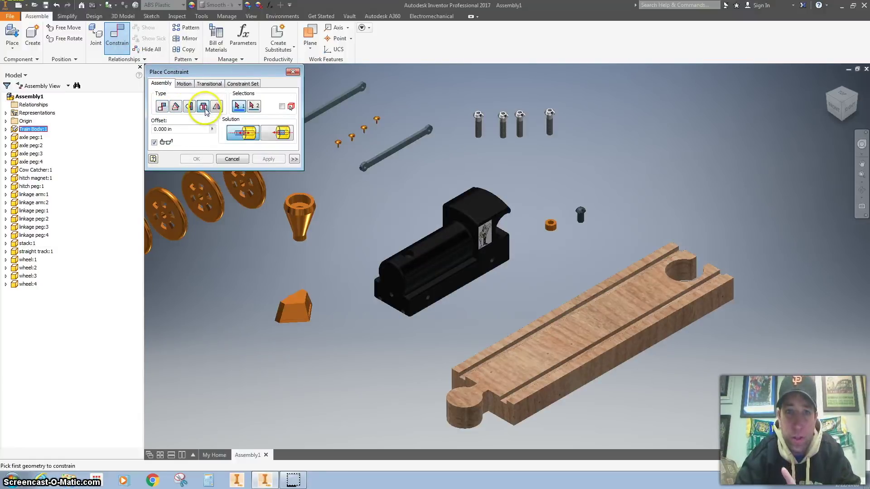
{"action": "left_click", "coordinate": [493, 261]}
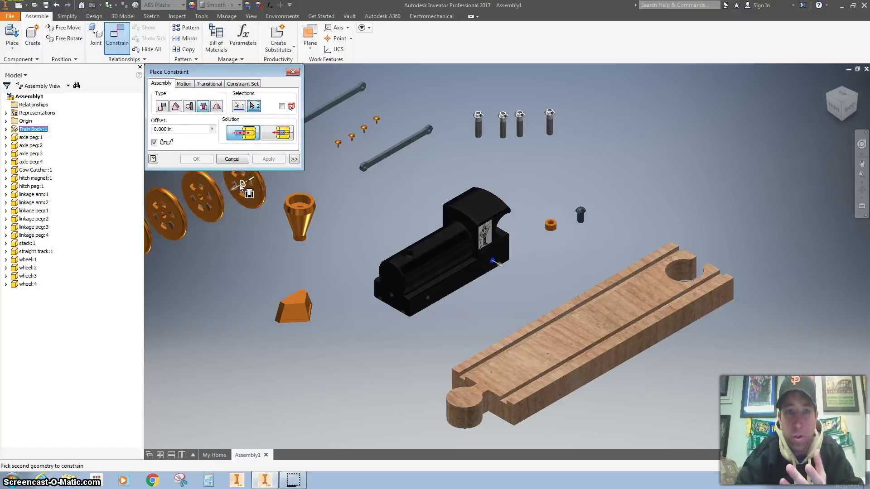
{"action": "mouse_move", "coordinate": [240, 185]}
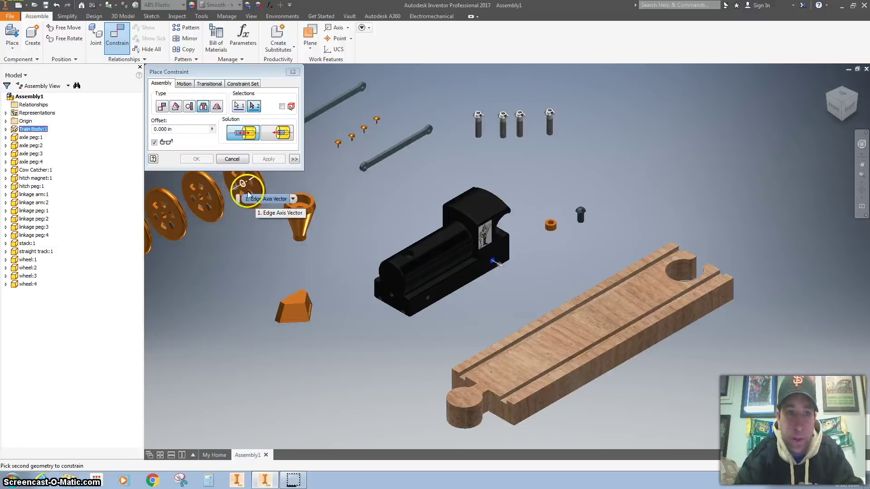
{"action": "left_click", "coordinate": [241, 184]}
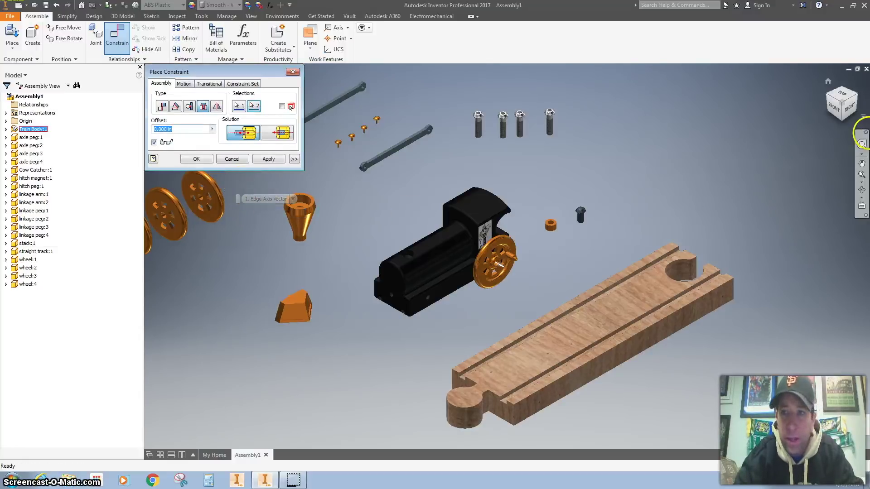
{"action": "left_click", "coordinate": [843, 98]}
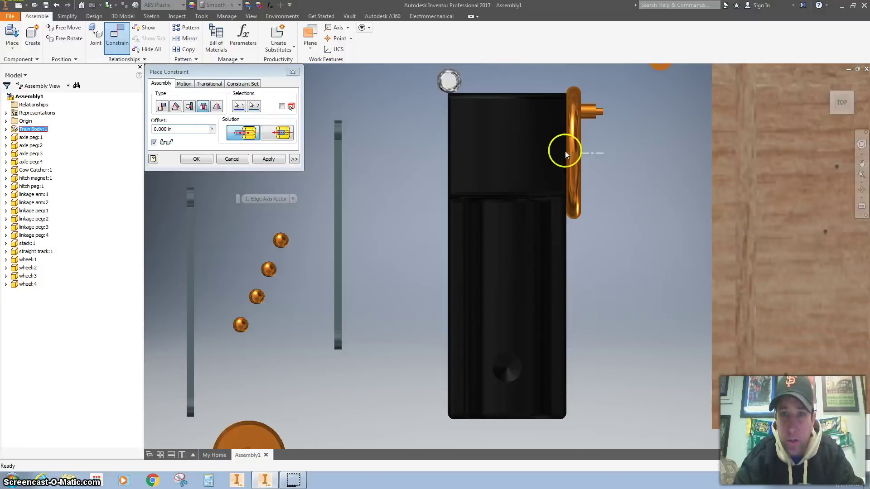
{"action": "left_click_drag", "start_coordinate": [180, 128], "coordinate": [144, 126]}
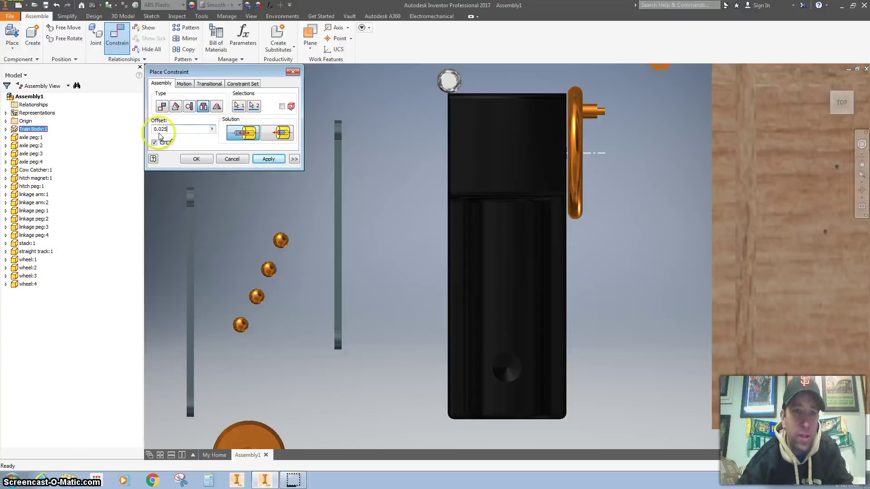
{"action": "left_click", "coordinate": [267, 159]}
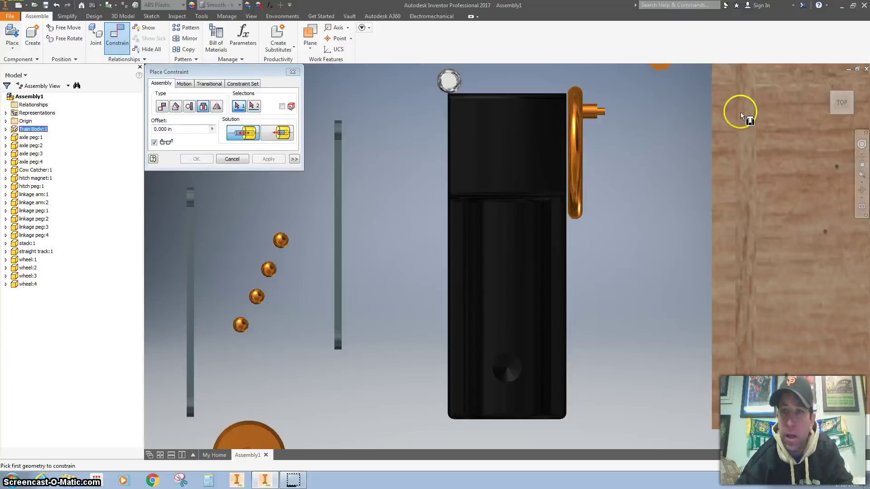
Insert-constrain a second wheel to the front axle hole on the same side of the train body, with a 0.025 in offset.
{"action": "left_click", "coordinate": [829, 81]}
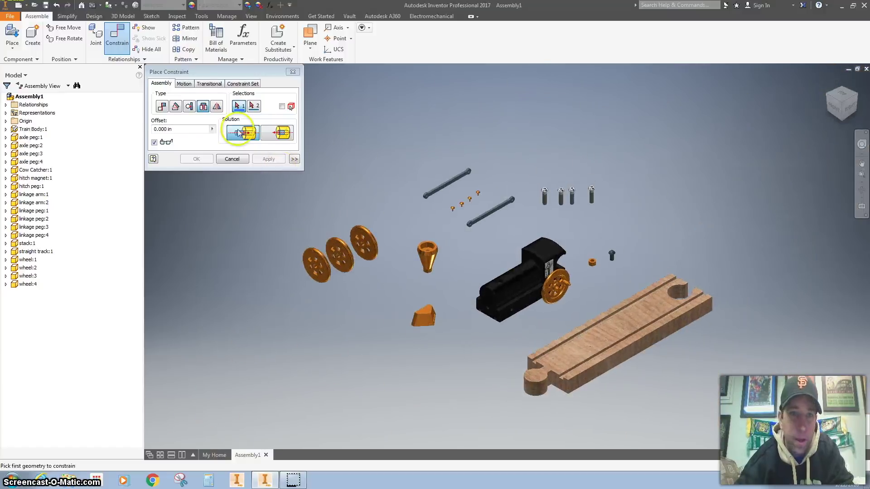
{"action": "left_click", "coordinate": [510, 312]}
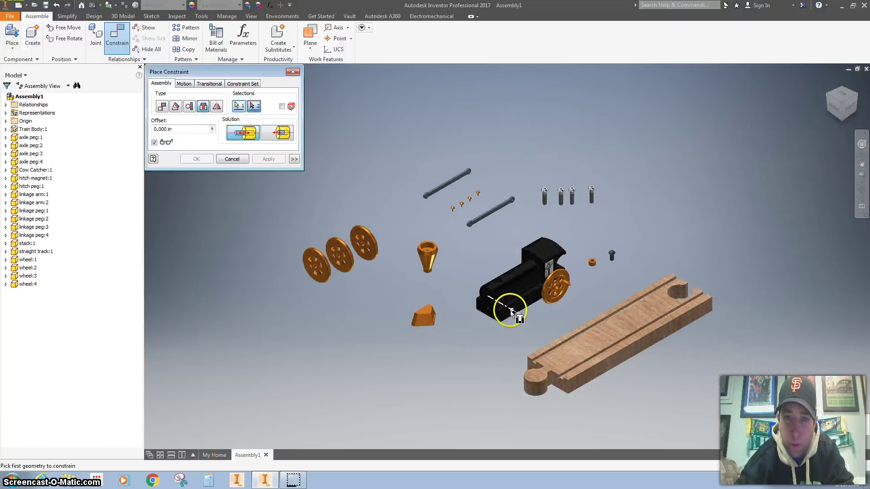
{"action": "left_click", "coordinate": [360, 244]}
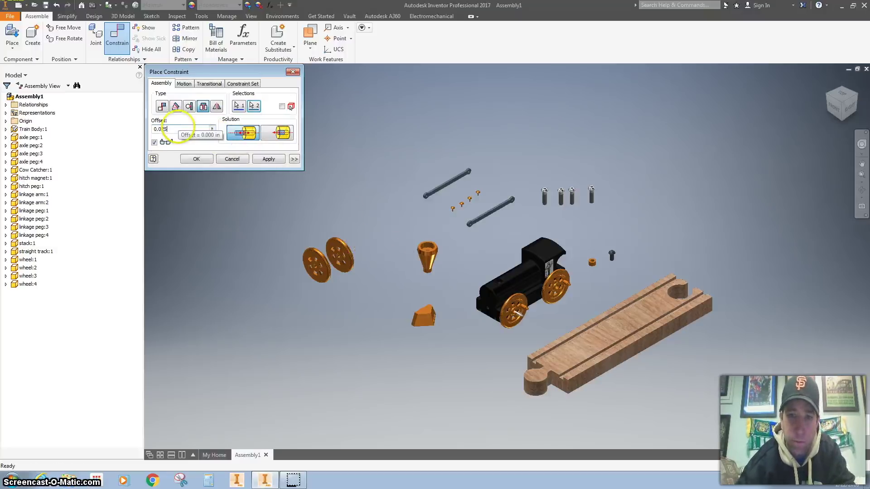
{"action": "left_click", "coordinate": [275, 161]}
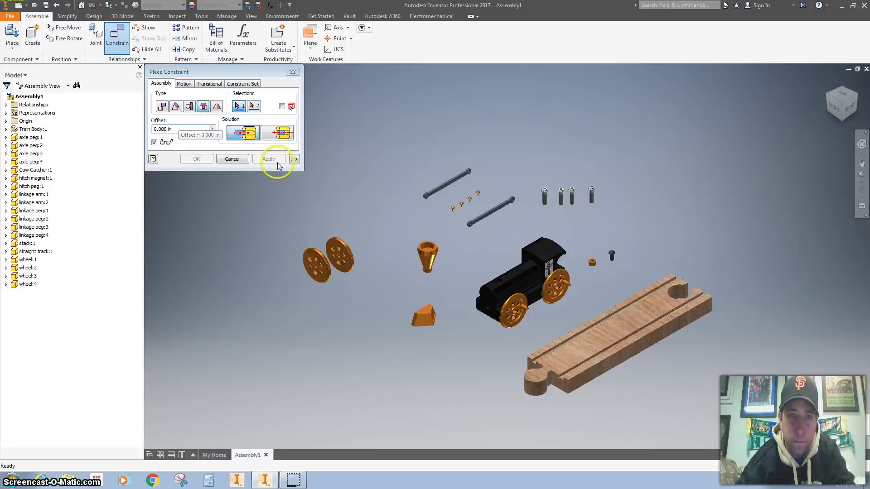
Insert-constrain a third wheel to the rear axle hole on the opposite side of the train body, with a 0.025 in offset.
{"action": "left_click", "coordinate": [338, 255]}
{"action": "left_click", "coordinate": [827, 93]}
{"action": "left_click", "coordinate": [493, 254]}
{"action": "type", "text": "0.025"}
{"action": "left_click", "coordinate": [271, 159]}
Insert-constrain the fourth wheel to the remaining front axle hole with a 0.025 in offset, and check the wheel gaps from above.
{"action": "left_click", "coordinate": [546, 425]}
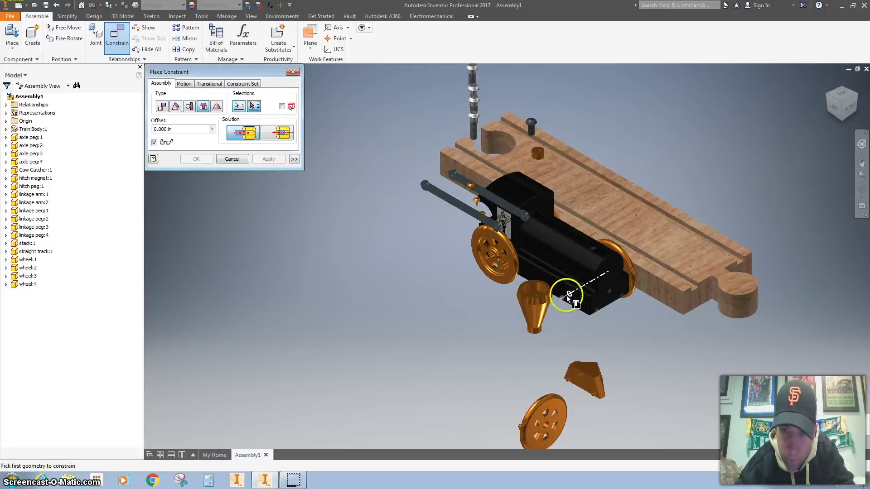
{"action": "left_click", "coordinate": [570, 295]}
{"action": "type", "text": "0.025"}
{"action": "left_click", "coordinate": [271, 160]}
{"action": "left_click", "coordinate": [842, 93]}
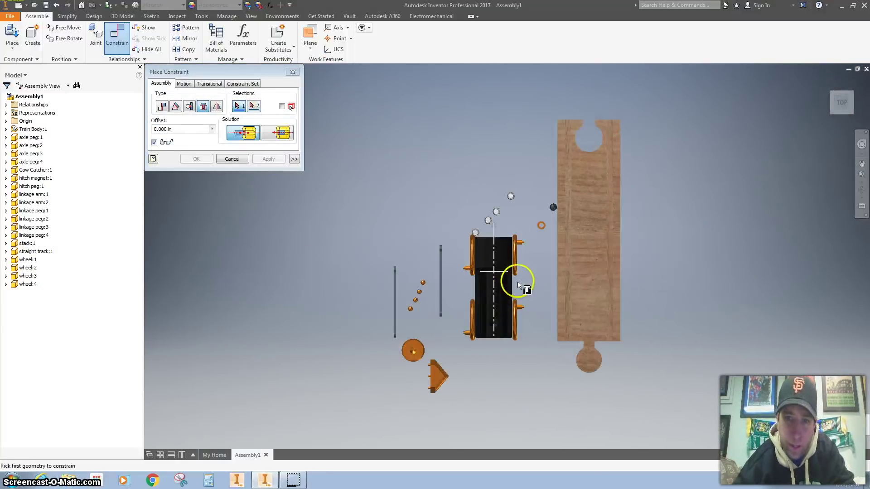
{"action": "scroll", "coordinate": [492, 278], "scroll_direction": "up", "scroll_amount": 5}
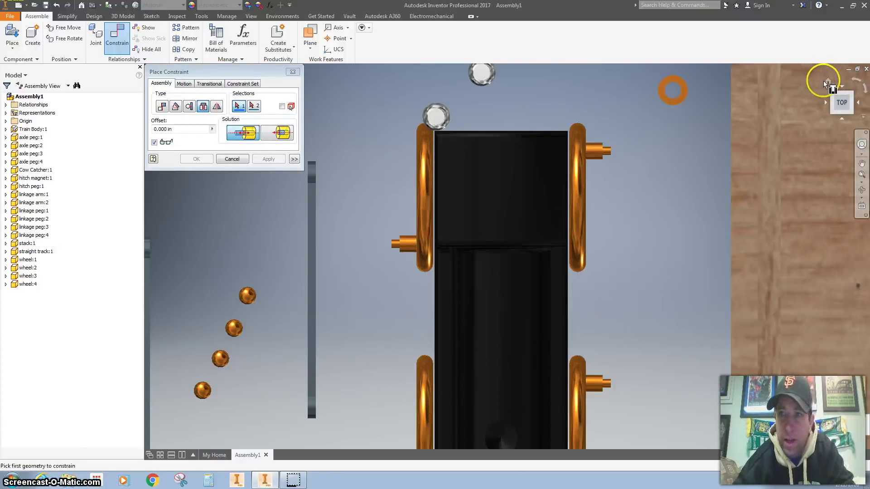
{"action": "left_click", "coordinate": [828, 80]}
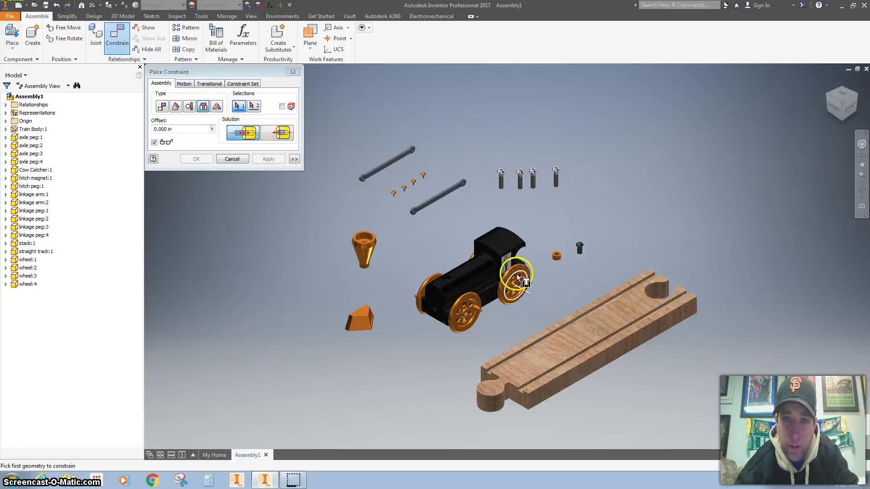
{"action": "scroll", "coordinate": [521, 274], "scroll_direction": "up", "scroll_amount": 2}
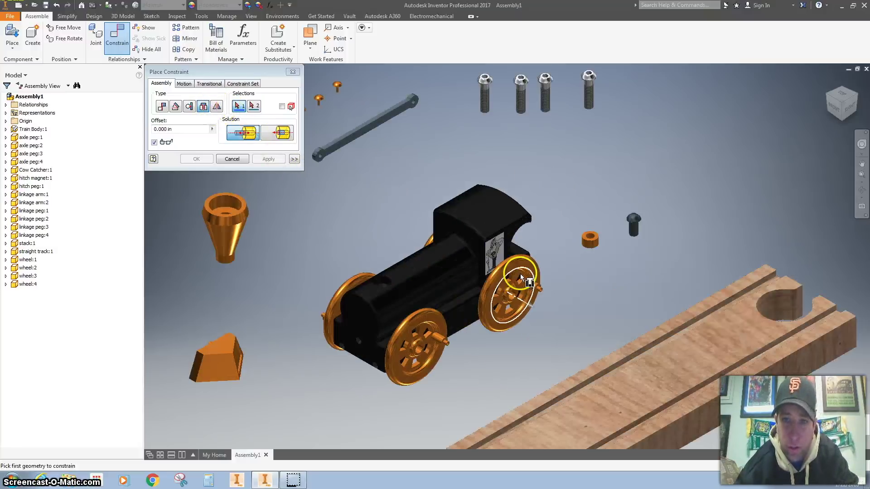
Insert-constrain an axle peg into the center hole of the near-side rear wheel with zero offset.
{"action": "left_click", "coordinate": [514, 298]}
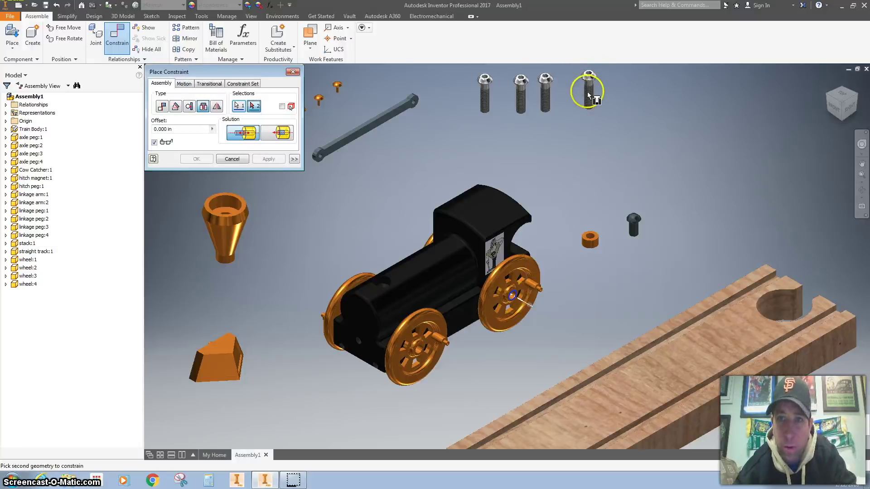
{"action": "scroll", "coordinate": [588, 93], "scroll_direction": "up", "scroll_amount": 2}
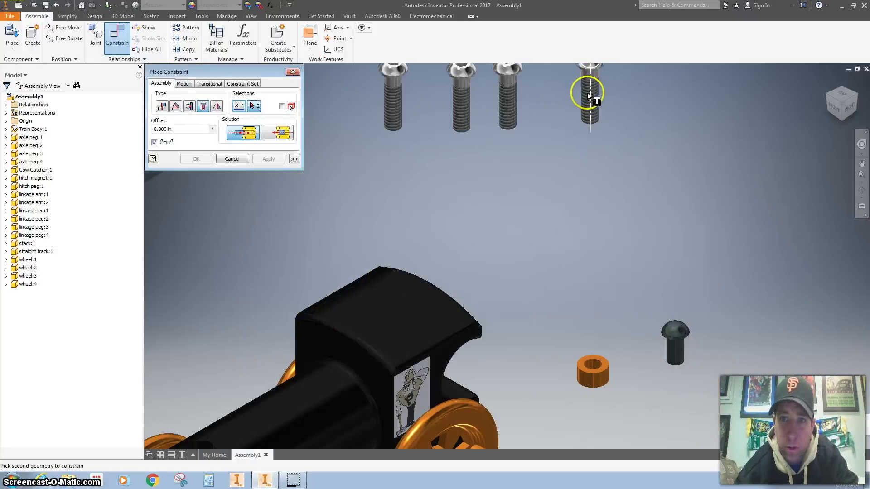
{"action": "left_click", "coordinate": [509, 80]}
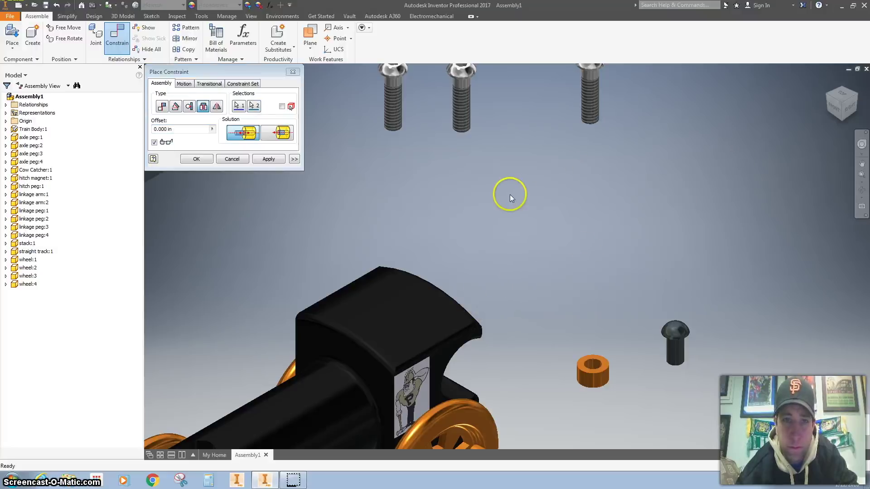
{"action": "scroll", "coordinate": [510, 193], "scroll_direction": "down", "scroll_amount": 5}
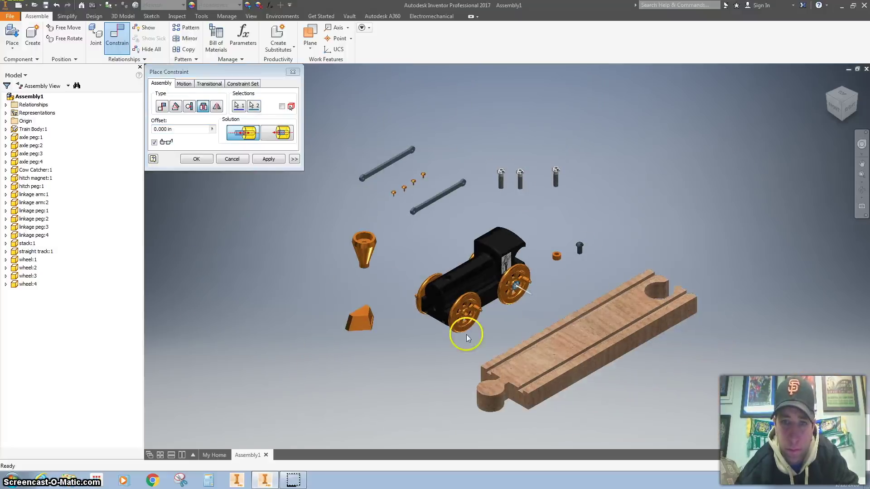
{"action": "scroll", "coordinate": [530, 290], "scroll_direction": "up", "scroll_amount": 3}
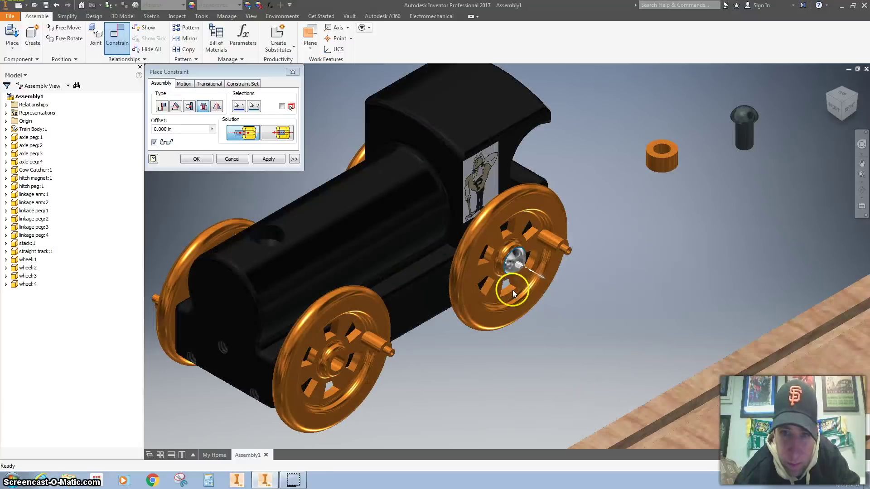
{"action": "scroll", "coordinate": [458, 261], "scroll_direction": "down", "scroll_amount": 2}
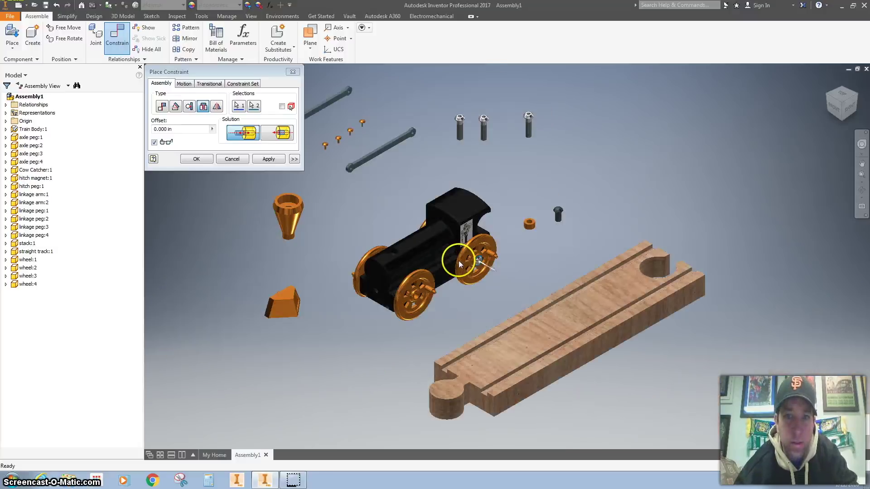
{"action": "left_click", "coordinate": [269, 159]}
Insert-constrain the remaining axle pegs into the center holes of the other wheels with zero offset, including the opposite side.
{"action": "left_click", "coordinate": [415, 297]}
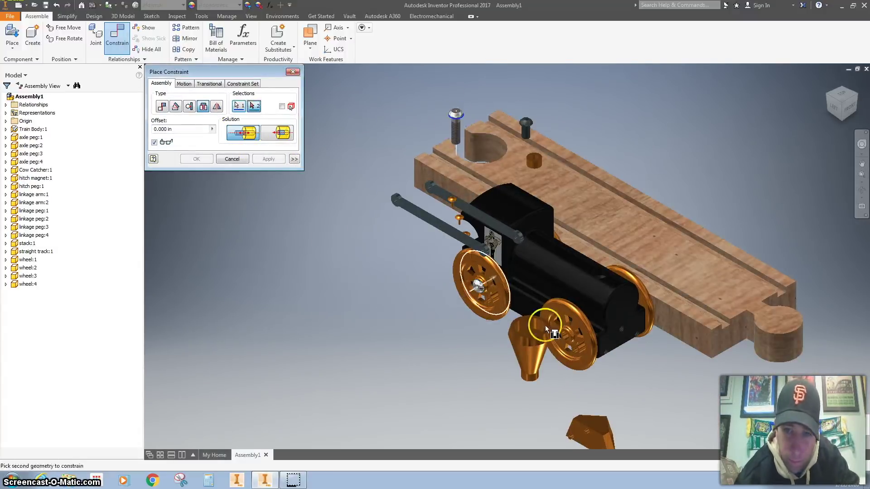
{"action": "left_click", "coordinate": [546, 328]}
{"action": "left_click", "coordinate": [268, 159]}
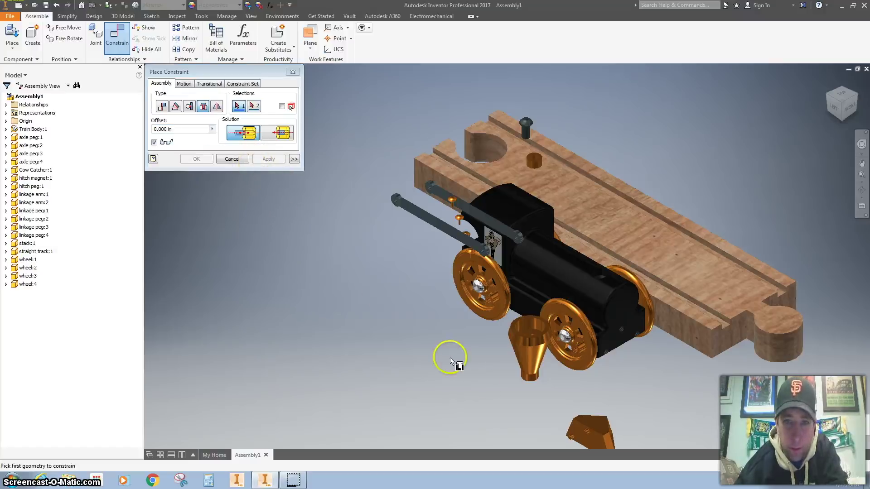
Insert-constrain the bottom edge of the smokestack to the hole on top of the train's boiler with zero offset.
{"action": "left_click", "coordinate": [528, 378]}
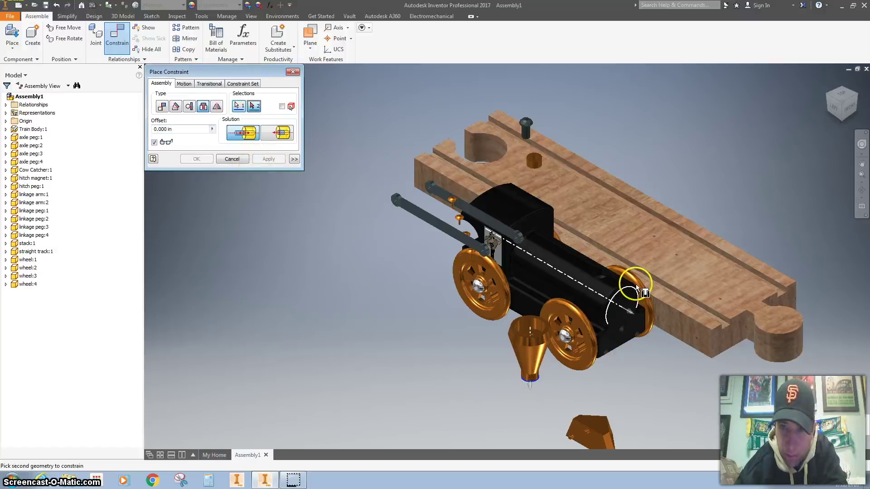
{"action": "left_click", "coordinate": [602, 281]}
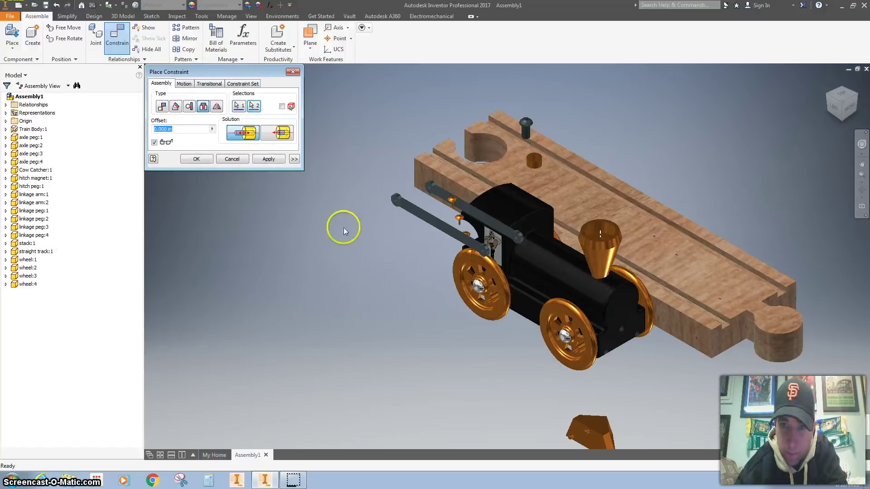
{"action": "left_click", "coordinate": [267, 161]}
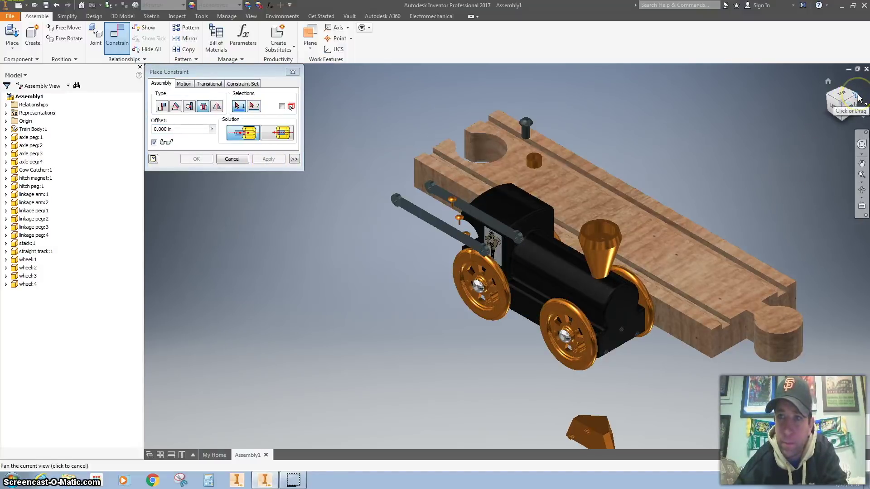
Insert-constrain the ring-shaped hitch magnet to the hole in the back face of the train body with zero offset.
{"action": "left_click", "coordinate": [827, 94]}
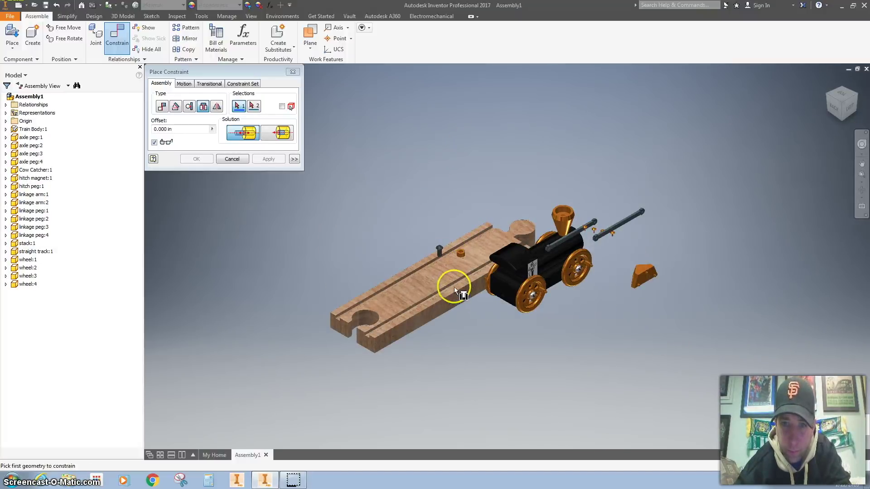
{"action": "scroll", "coordinate": [469, 262], "scroll_direction": "up", "scroll_amount": 2}
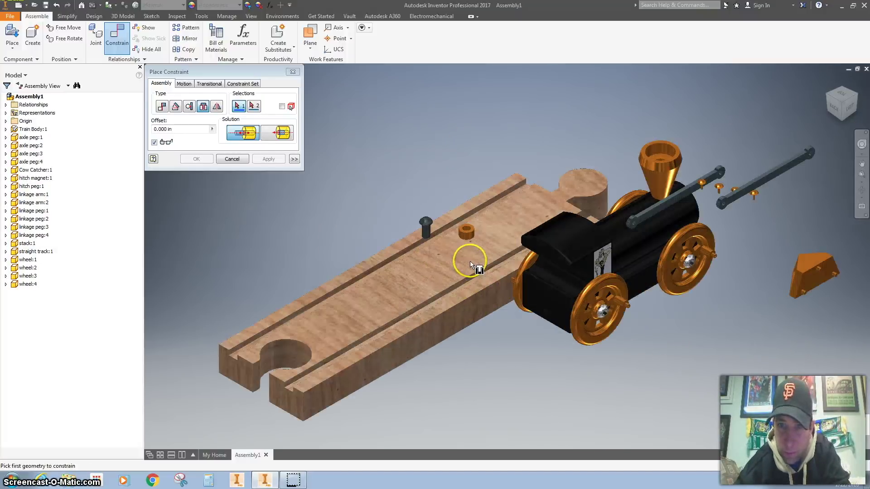
{"action": "left_click", "coordinate": [468, 232]}
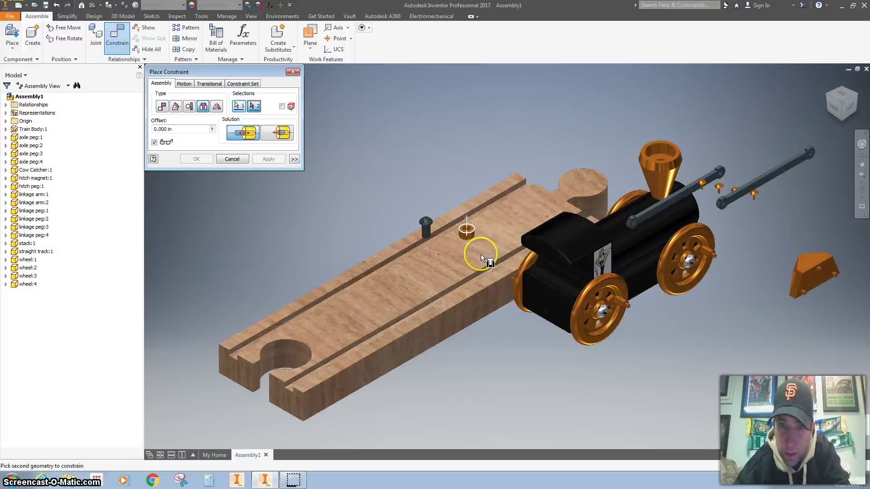
{"action": "left_click", "coordinate": [550, 310]}
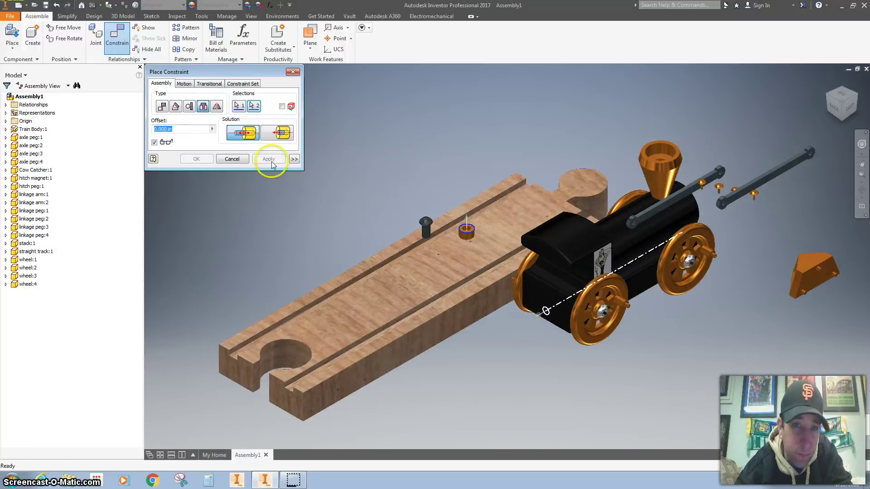
{"action": "left_click", "coordinate": [271, 159]}
Insert-constrain the hitch peg through the hitch magnet at the back of the train, with zero offset.
{"action": "left_click", "coordinate": [420, 224]}
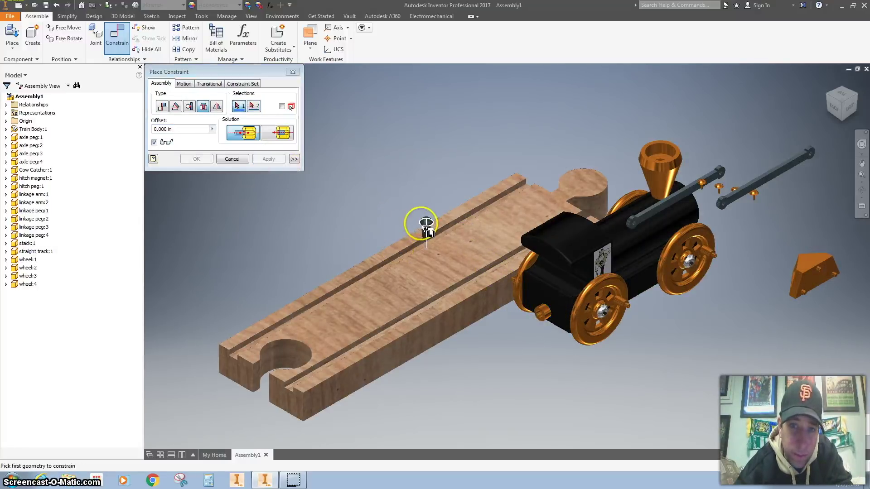
{"action": "left_click", "coordinate": [533, 312]}
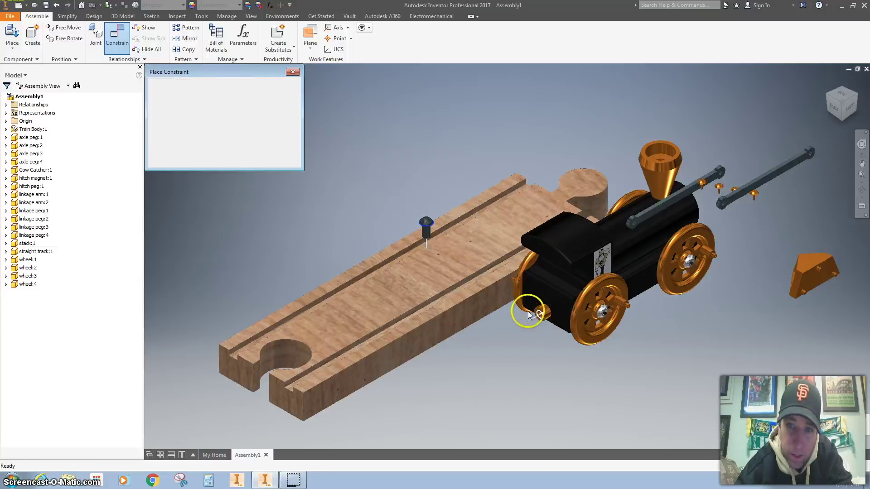
{"action": "left_click", "coordinate": [270, 160]}
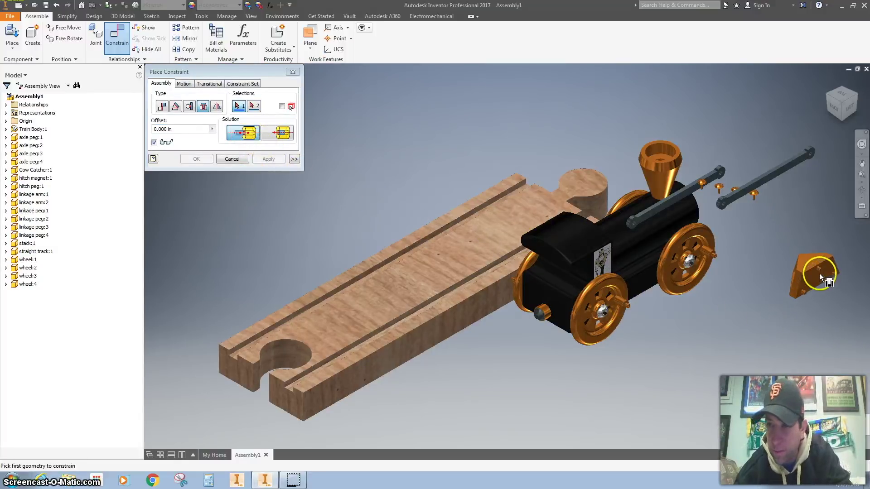
Insert-constrain the cow catcher's upper middle peg to the matching center hole in the train body's front face, with zero offset.
{"action": "scroll", "coordinate": [820, 273], "scroll_direction": "up", "scroll_amount": 5}
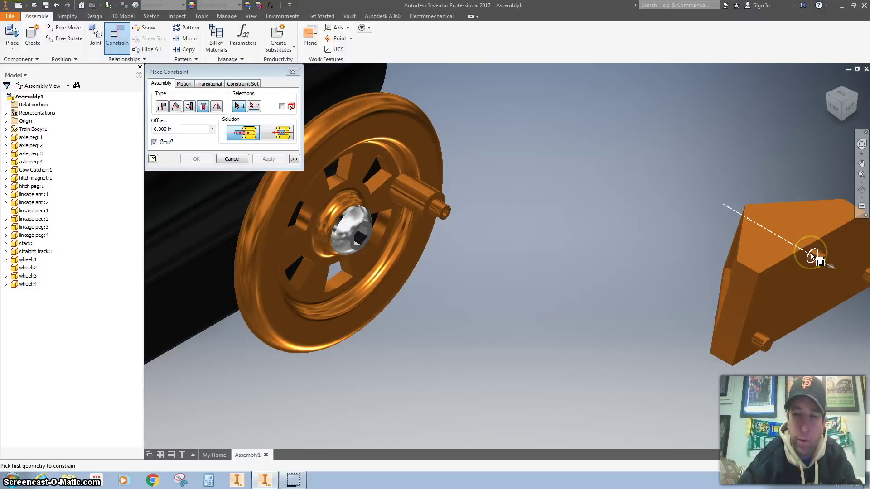
{"action": "left_click", "coordinate": [811, 257]}
{"action": "left_click", "coordinate": [829, 82]}
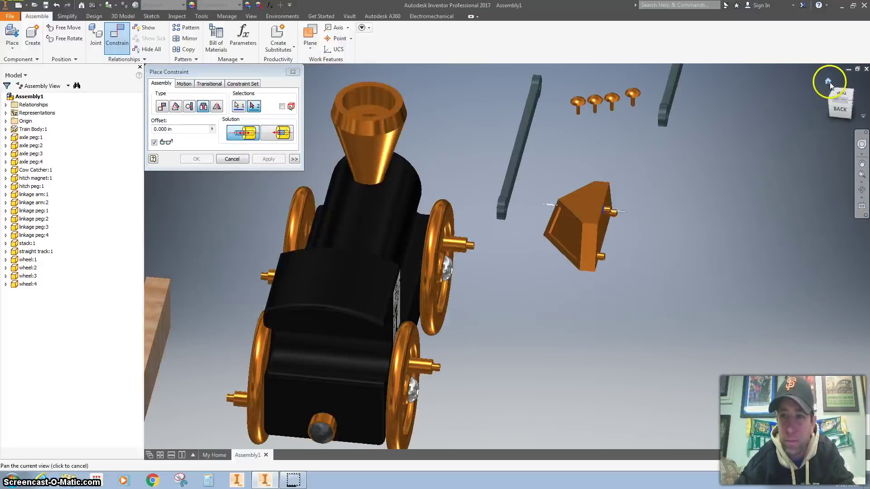
{"action": "scroll", "coordinate": [426, 312], "scroll_direction": "up", "scroll_amount": 5}
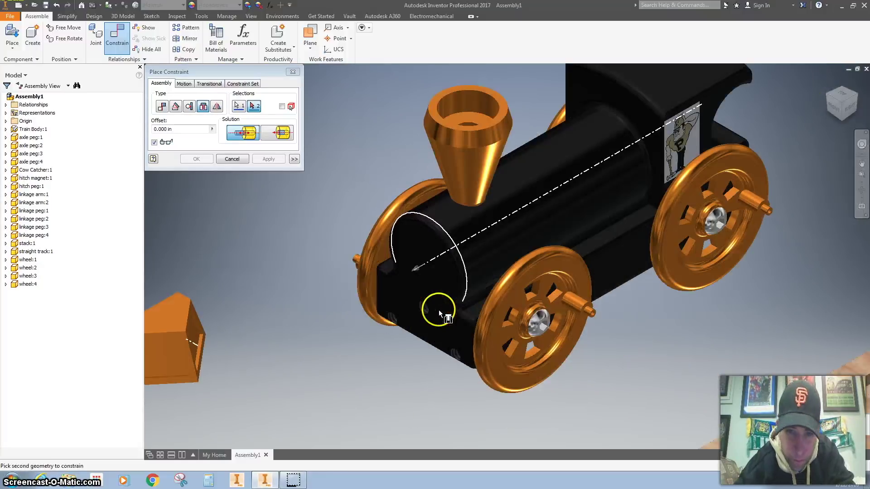
{"action": "left_click", "coordinate": [428, 310]}
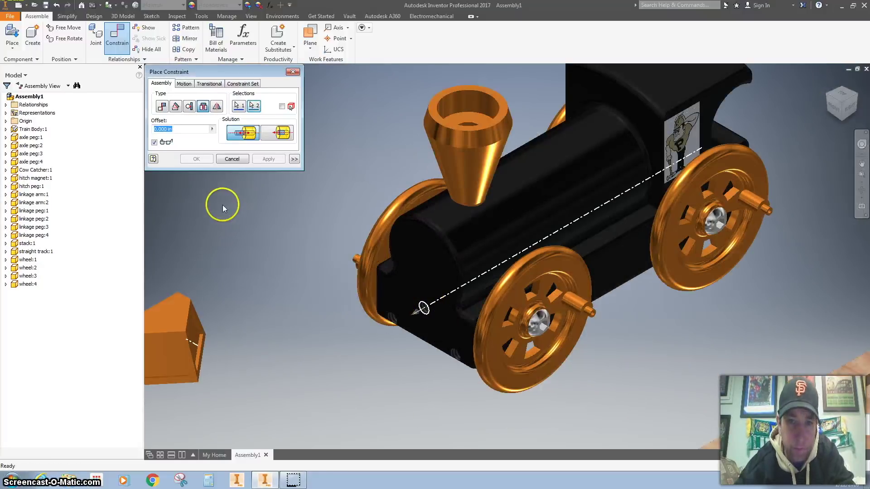
{"action": "left_click", "coordinate": [267, 159]}
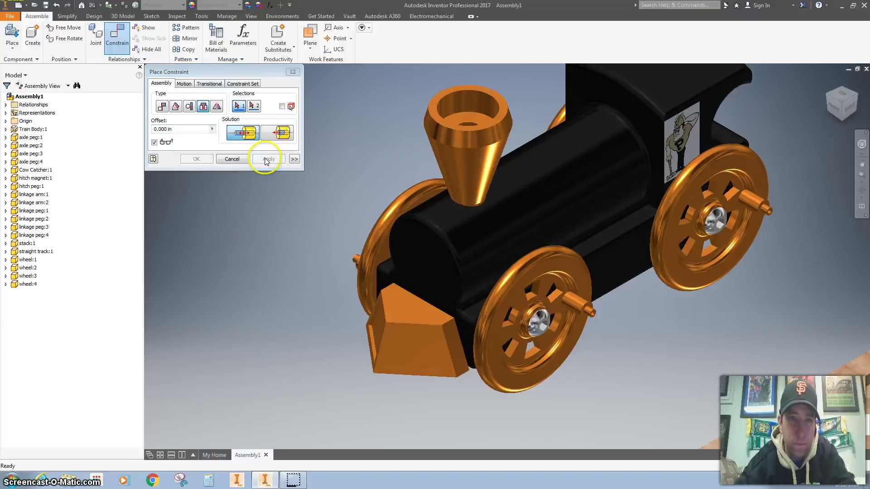
Rotate the cow catcher aside and insert-constrain its lower peg to the train body's matching lower front hole, locking its rotation.
{"action": "left_click_drag", "start_coordinate": [431, 337], "coordinate": [426, 360]}
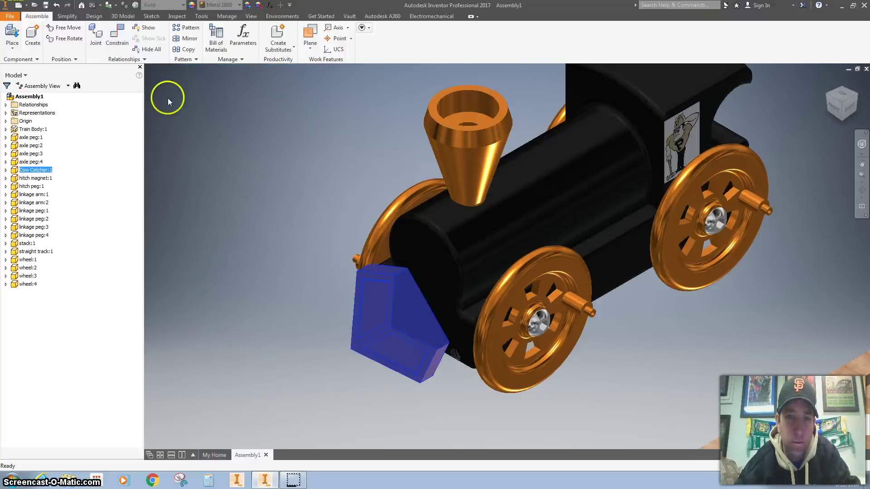
{"action": "left_click", "coordinate": [116, 36]}
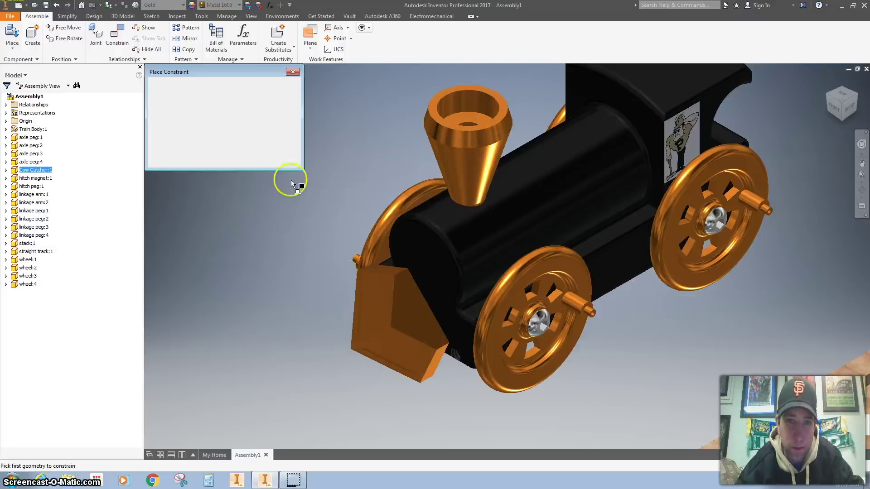
{"action": "left_click", "coordinate": [203, 106]}
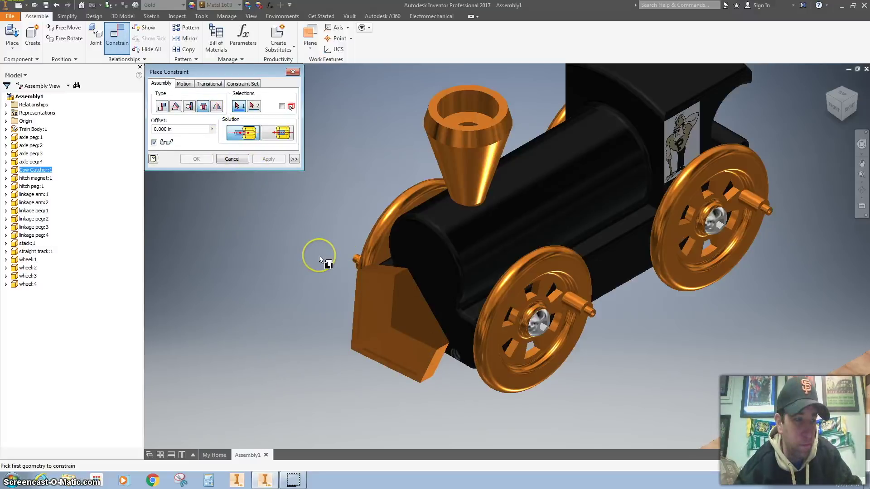
{"action": "left_click", "coordinate": [455, 351]}
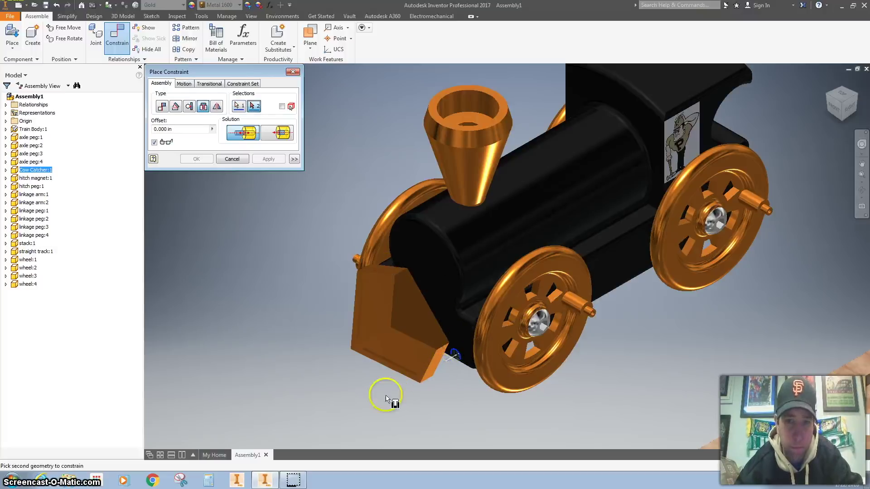
{"action": "left_click", "coordinate": [856, 111]}
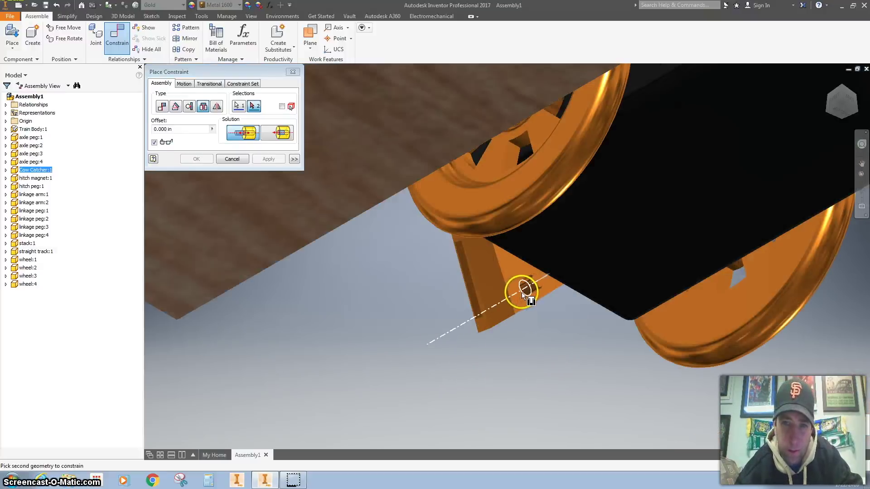
{"action": "left_click", "coordinate": [521, 292]}
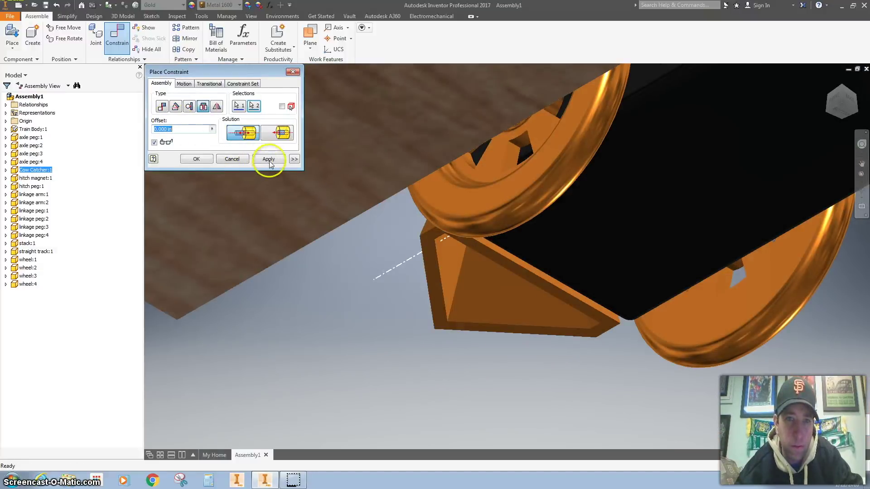
{"action": "left_click", "coordinate": [269, 159]}
{"action": "key", "text": "Escape"}
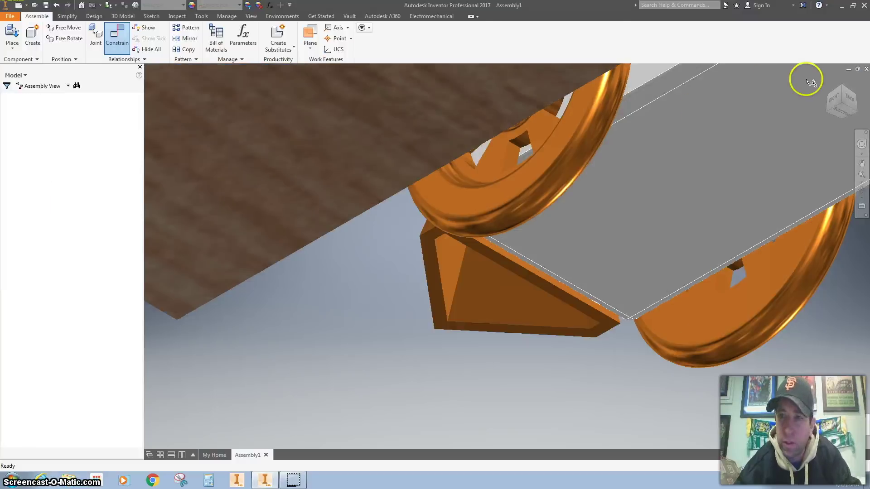
Insert-constrain one end of the first linkage arm to the rear wheel's peg on the train's right side, with zero offset.
{"action": "left_click", "coordinate": [827, 81]}
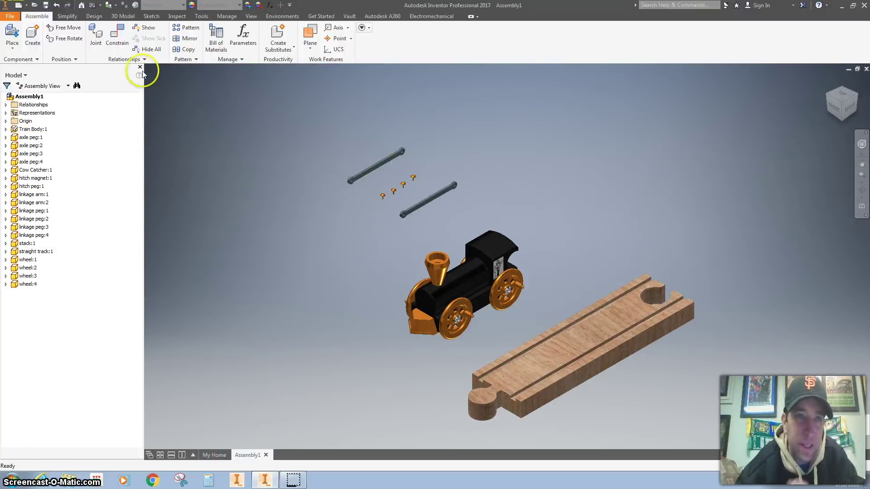
{"action": "left_click", "coordinate": [117, 35]}
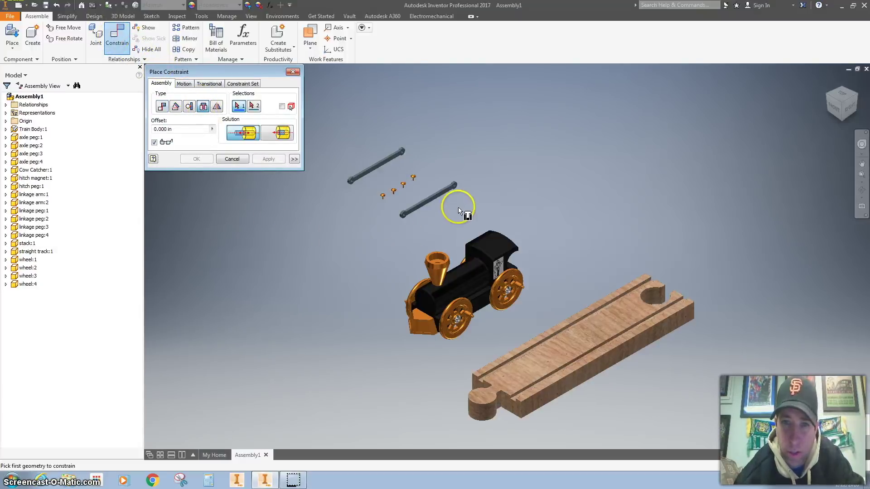
{"action": "scroll", "coordinate": [462, 193], "scroll_direction": "up", "scroll_amount": 3}
{"action": "left_click", "coordinate": [451, 175]}
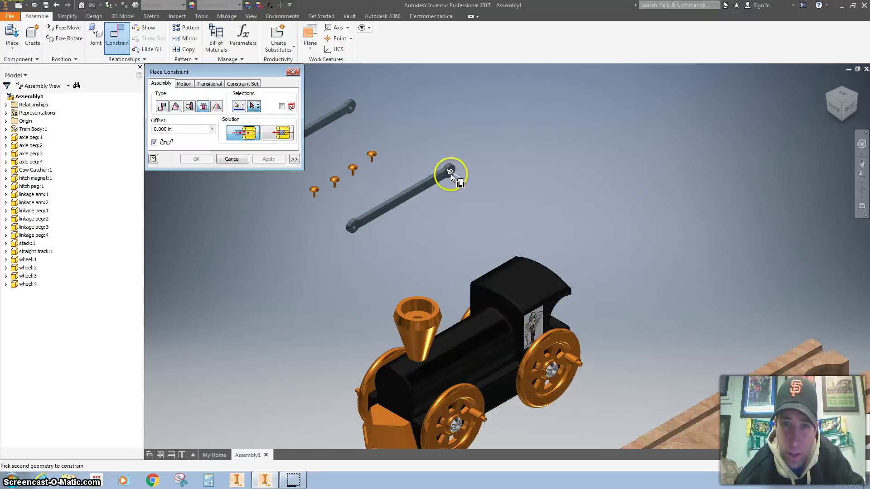
{"action": "scroll", "coordinate": [583, 366], "scroll_direction": "up", "scroll_amount": 5}
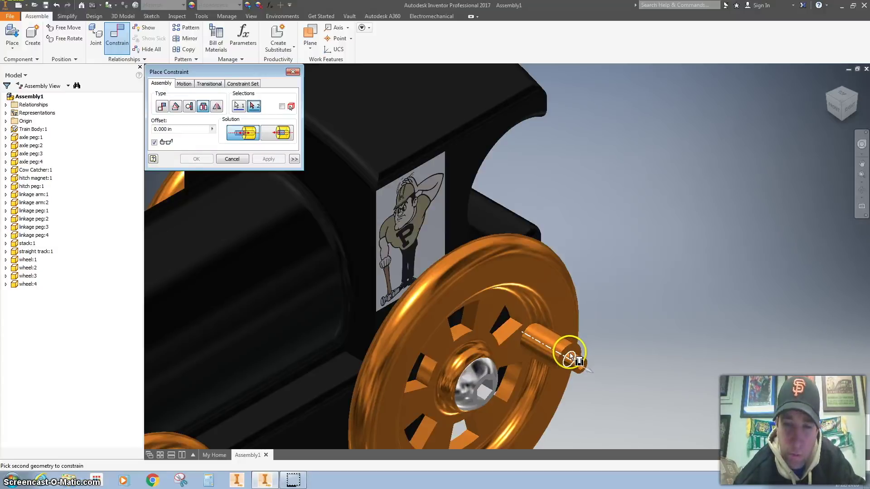
{"action": "left_click", "coordinate": [570, 356]}
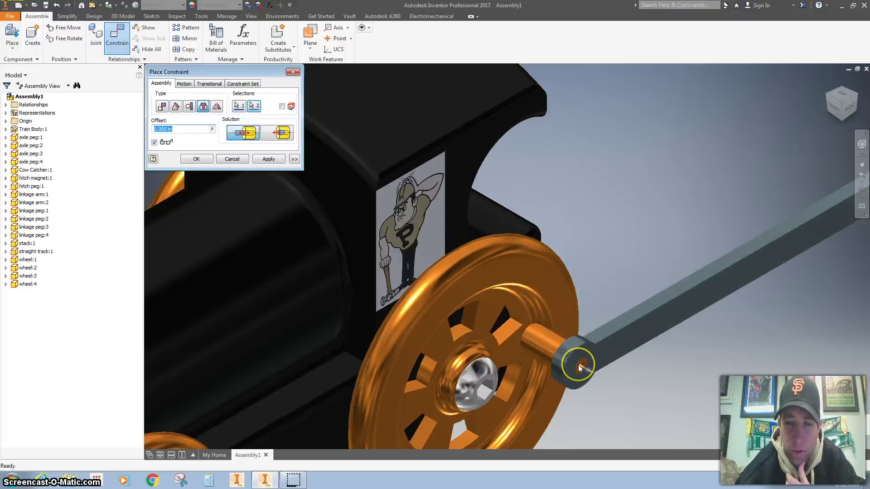
{"action": "left_click", "coordinate": [275, 159]}
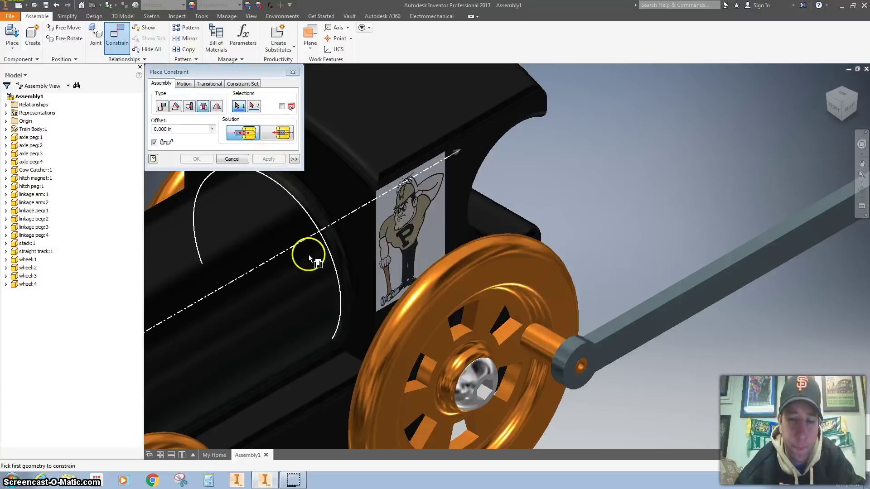
Insert-constrain the free end of the right-side linkage arm to the front wheel's peg, picking the hole on the arm's inner face, with zero offset.
{"action": "scroll", "coordinate": [309, 254], "scroll_direction": "up", "scroll_amount": 2}
{"action": "scroll", "coordinate": [309, 255], "scroll_direction": "up", "scroll_amount": 4}
{"action": "scroll", "coordinate": [467, 317], "scroll_direction": "down", "scroll_amount": 5}
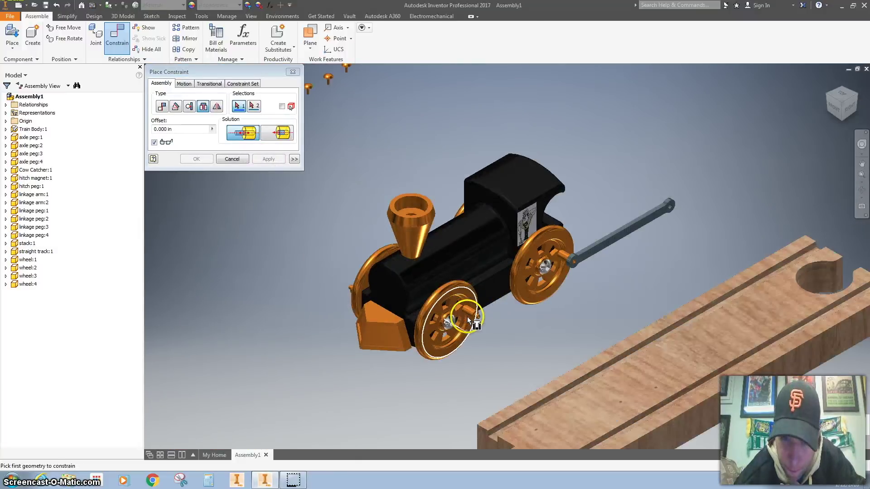
{"action": "left_click", "coordinate": [484, 312]}
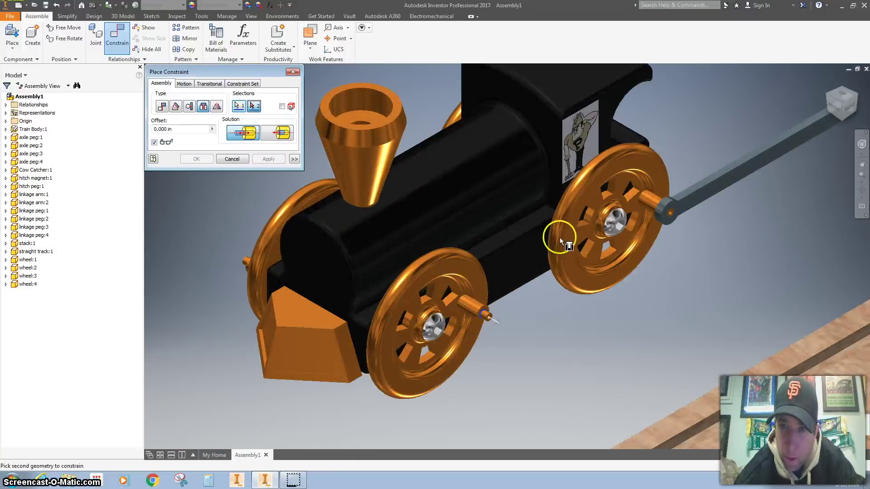
{"action": "scroll", "coordinate": [693, 181], "scroll_direction": "up", "scroll_amount": 3}
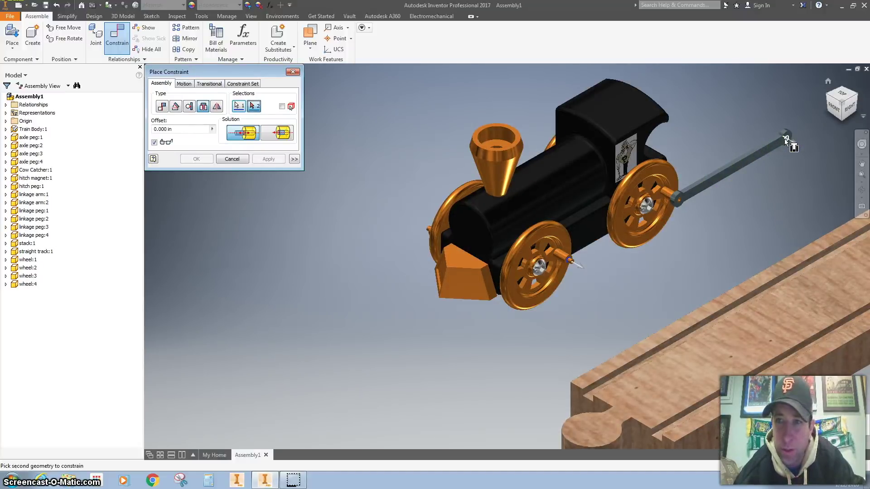
{"action": "left_click", "coordinate": [784, 139]}
{"action": "left_click", "coordinate": [653, 229]}
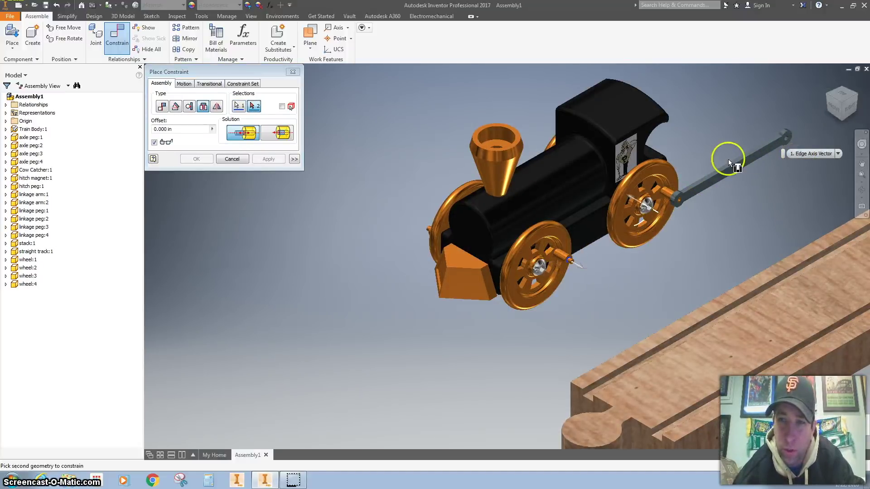
{"action": "left_click", "coordinate": [826, 94]}
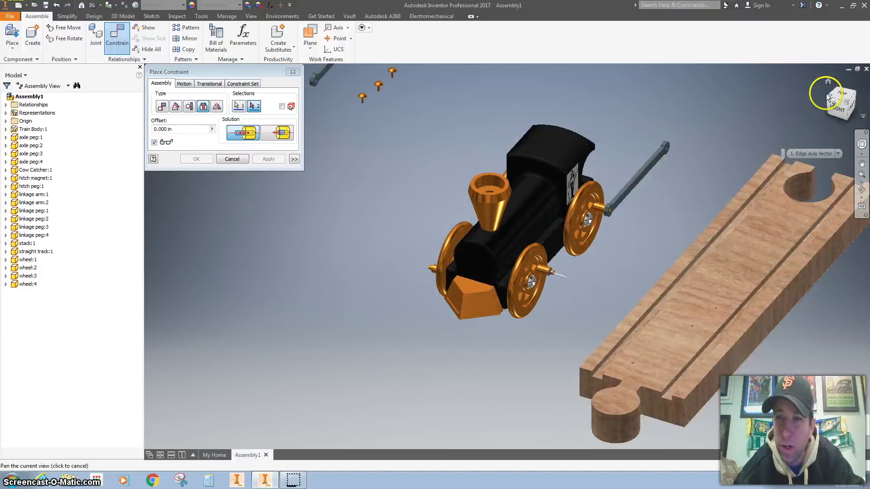
{"action": "left_click", "coordinate": [551, 130]}
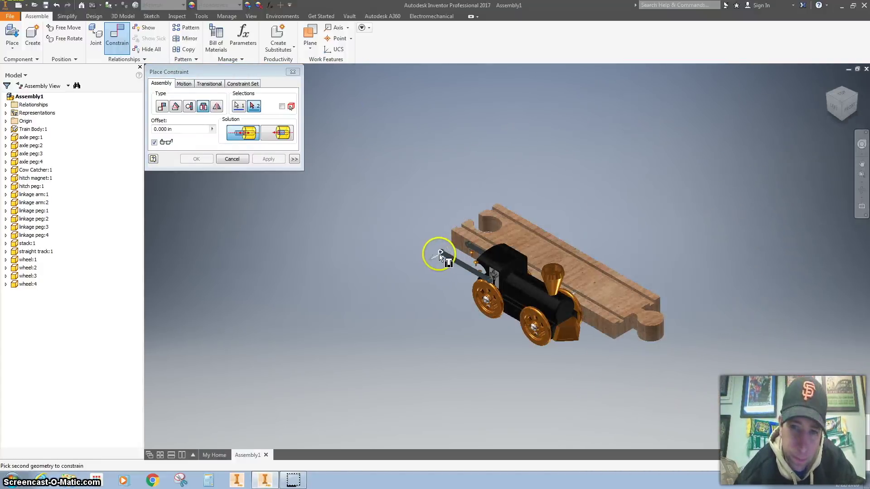
{"action": "scroll", "coordinate": [435, 253], "scroll_direction": "up", "scroll_amount": 5}
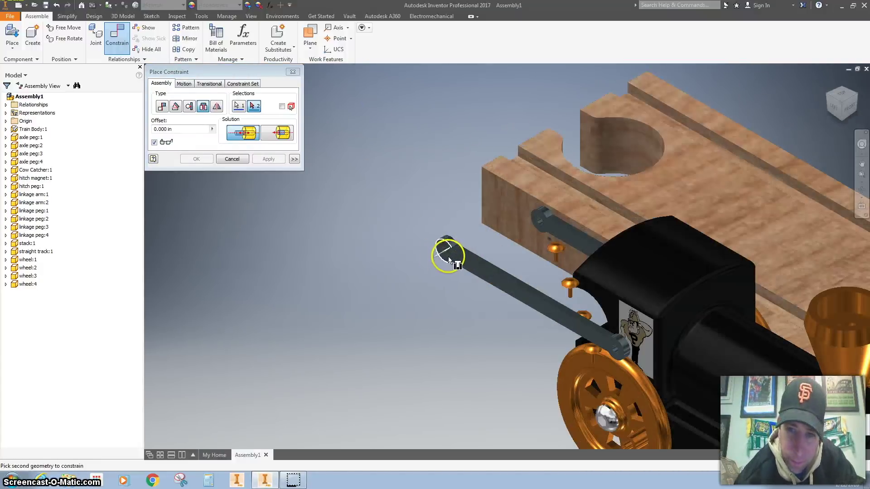
{"action": "left_click", "coordinate": [536, 222]}
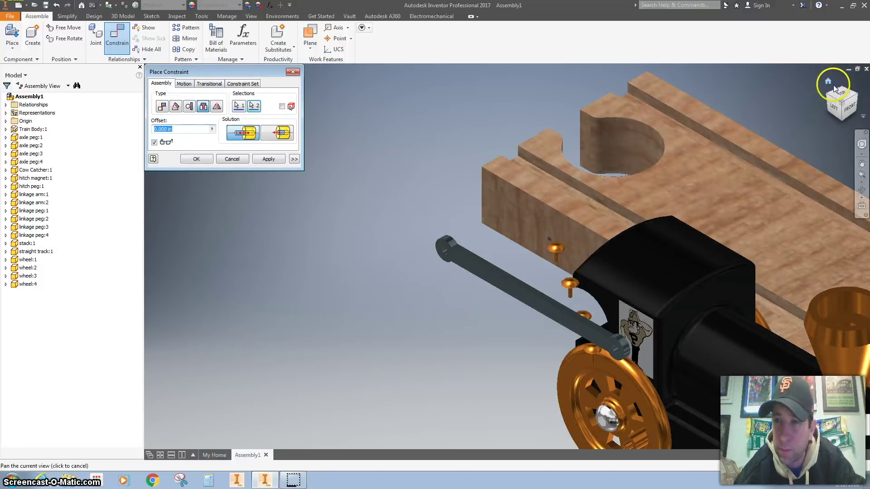
{"action": "left_click", "coordinate": [828, 81]}
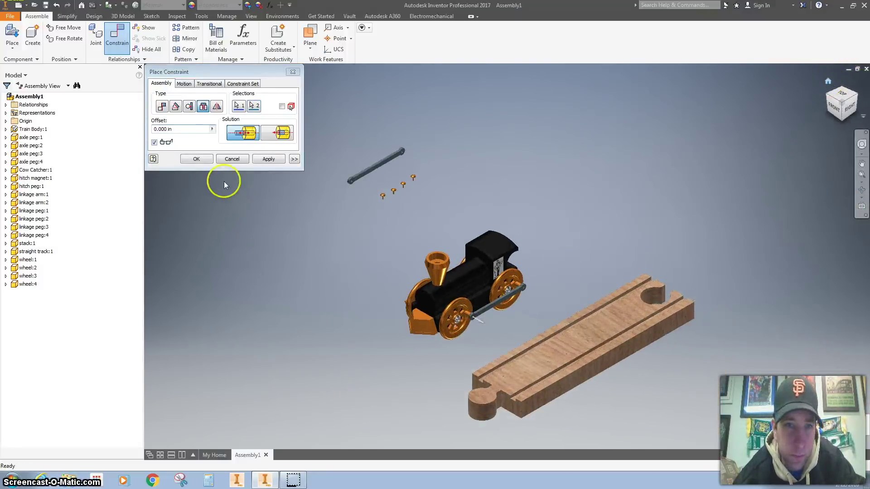
{"action": "left_click", "coordinate": [268, 160]}
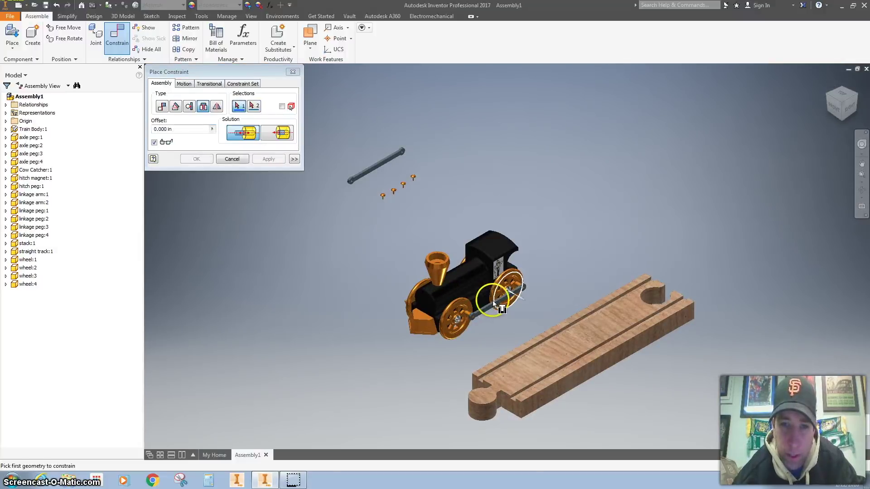
Insert-constrain one end of the second linkage arm to the rear wheel's peg on the train's left side, with zero offset.
{"action": "scroll", "coordinate": [406, 164], "scroll_direction": "down", "scroll_amount": 3}
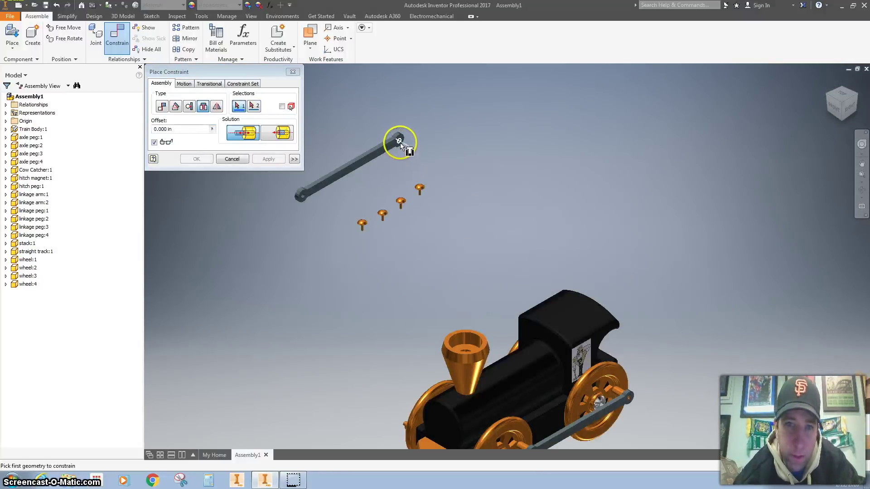
{"action": "left_click", "coordinate": [400, 141]}
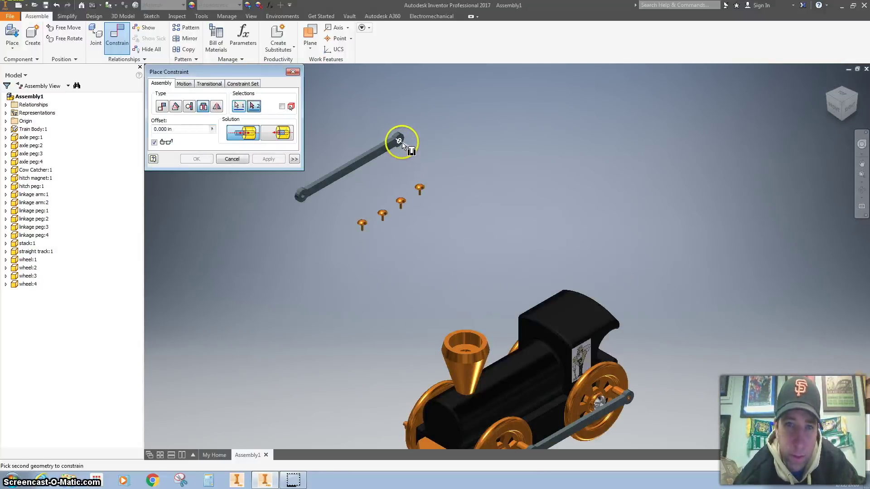
{"action": "left_click", "coordinate": [826, 94]}
{"action": "scroll", "coordinate": [503, 360], "scroll_direction": "down", "scroll_amount": 5}
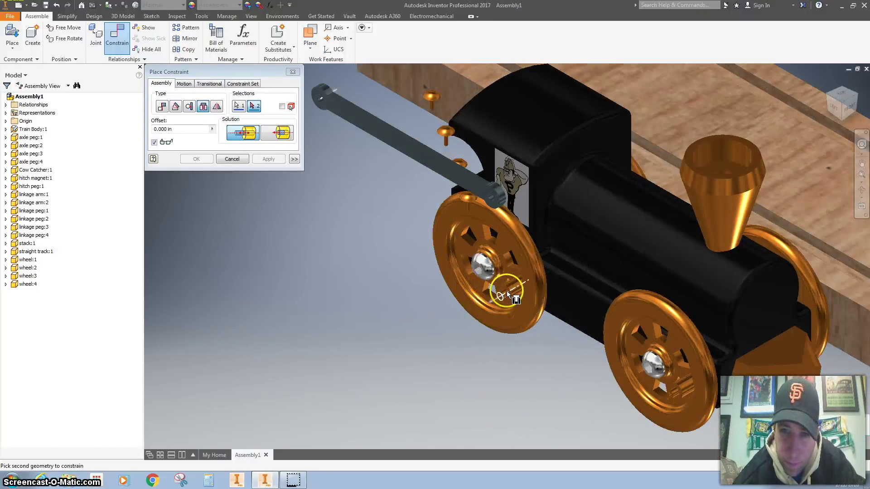
{"action": "left_click", "coordinate": [506, 290]}
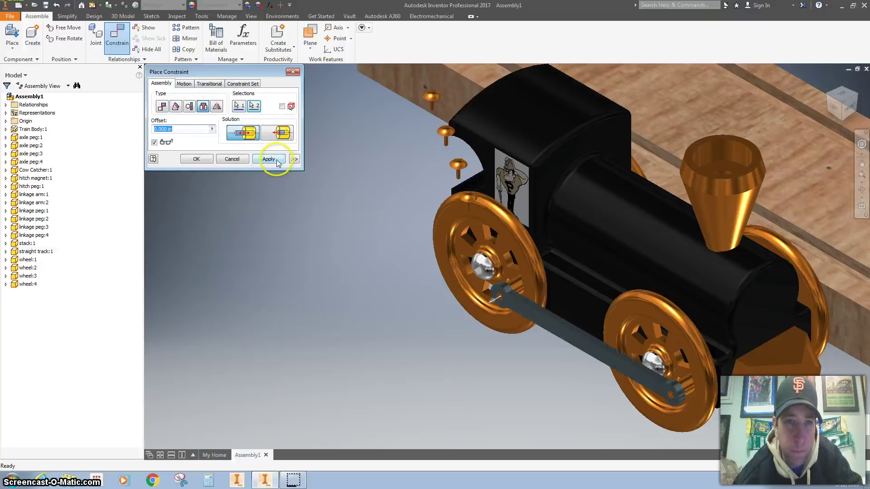
{"action": "left_click", "coordinate": [276, 162]}
{"action": "key", "text": "Escape"}
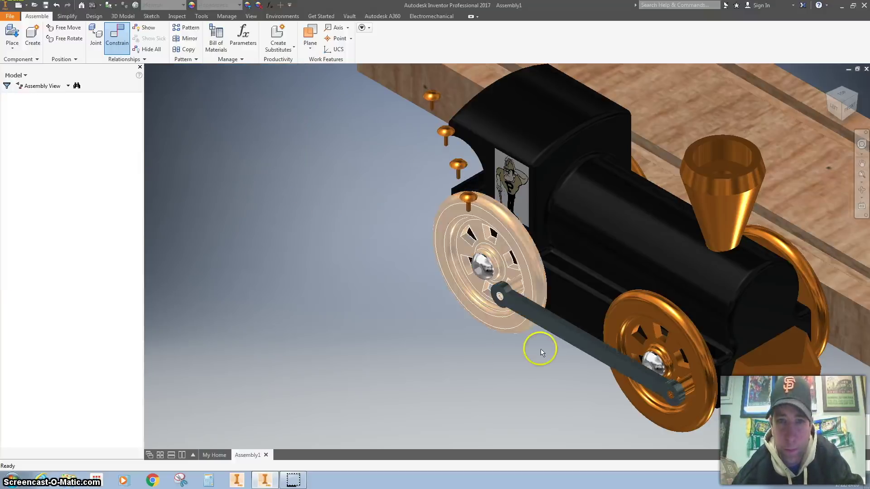
Swing the left linkage arm away from the wheels and insert-constrain its free end to the left front wheel's peg with zero offset.
{"action": "left_click_drag", "start_coordinate": [631, 369], "coordinate": [608, 419]}
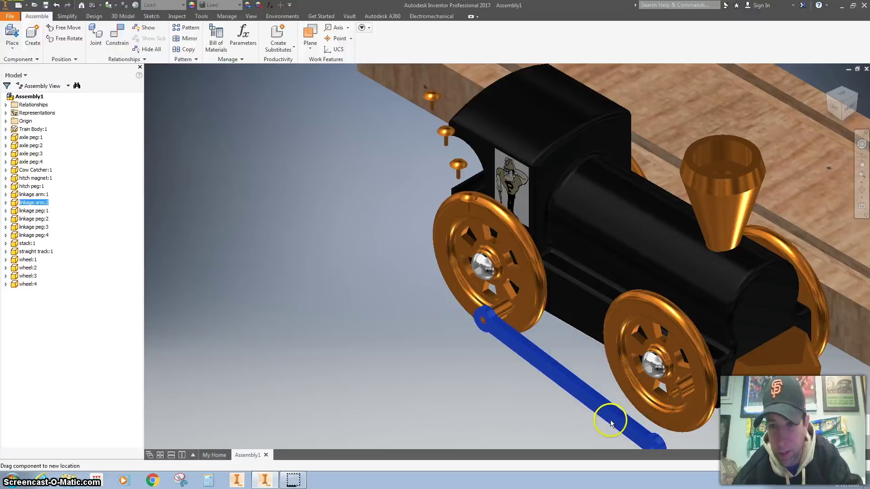
{"action": "left_click", "coordinate": [119, 36]}
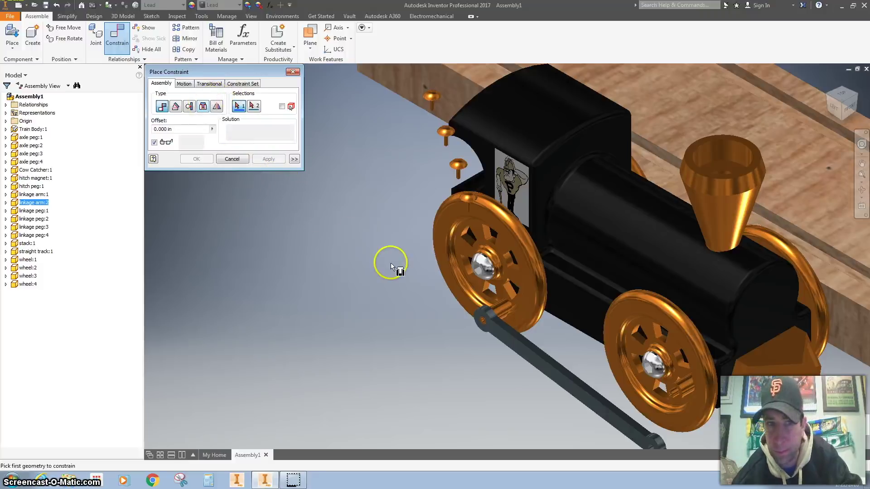
{"action": "left_click", "coordinate": [677, 389]}
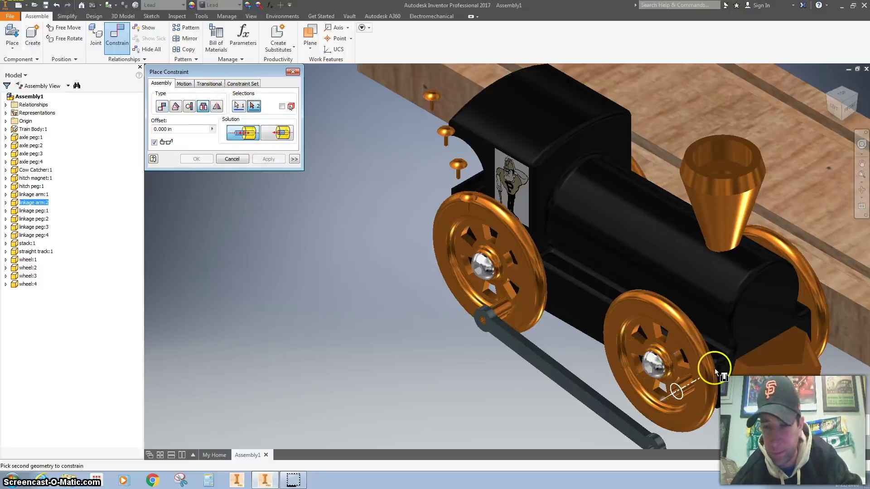
{"action": "left_click", "coordinate": [856, 113]}
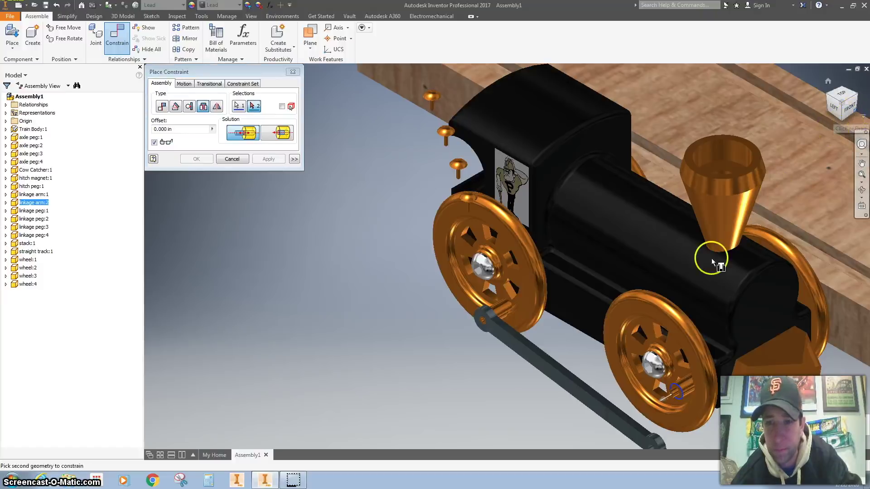
{"action": "left_click", "coordinate": [395, 213]}
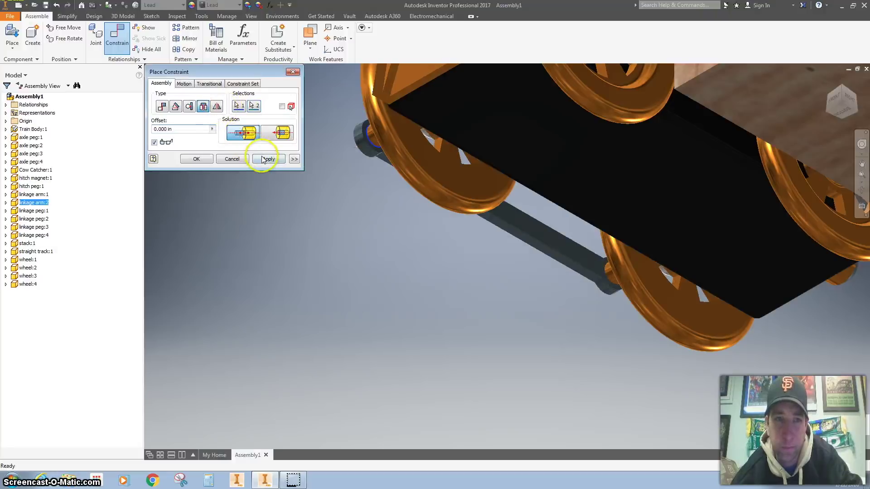
{"action": "left_click", "coordinate": [267, 158]}
Insert-constrain a linkage peg, by the edge under its head, into the rear hole of the right-side linkage arm with zero offset.
{"action": "left_click", "coordinate": [828, 80]}
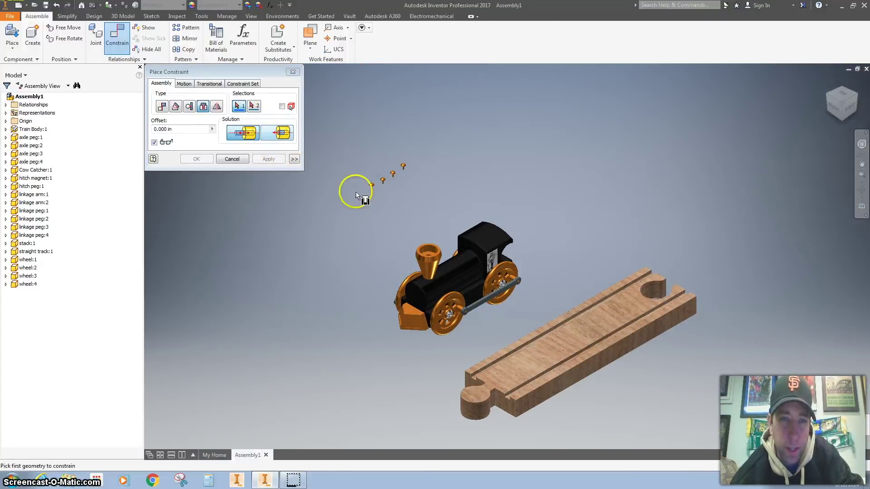
{"action": "scroll", "coordinate": [426, 208], "scroll_direction": "down", "scroll_amount": 3}
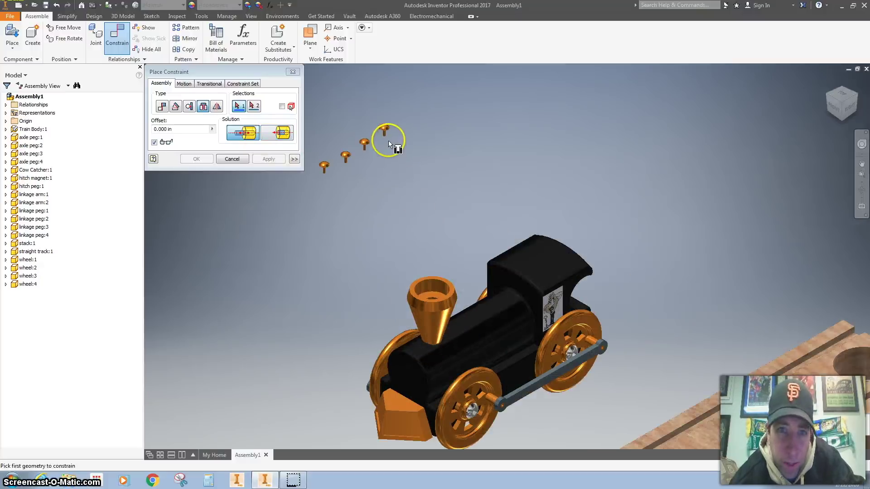
{"action": "scroll", "coordinate": [388, 137], "scroll_direction": "down", "scroll_amount": 3}
{"action": "scroll", "coordinate": [386, 129], "scroll_direction": "down", "scroll_amount": 3}
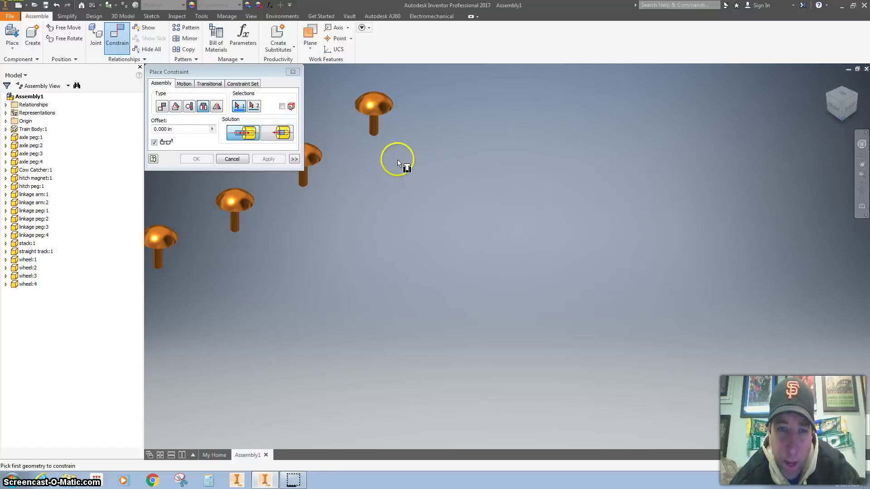
{"action": "scroll", "coordinate": [398, 160], "scroll_direction": "up", "scroll_amount": 3}
{"action": "scroll", "coordinate": [405, 221], "scroll_direction": "down", "scroll_amount": 3}
{"action": "scroll", "coordinate": [411, 223], "scroll_direction": "down", "scroll_amount": 4}
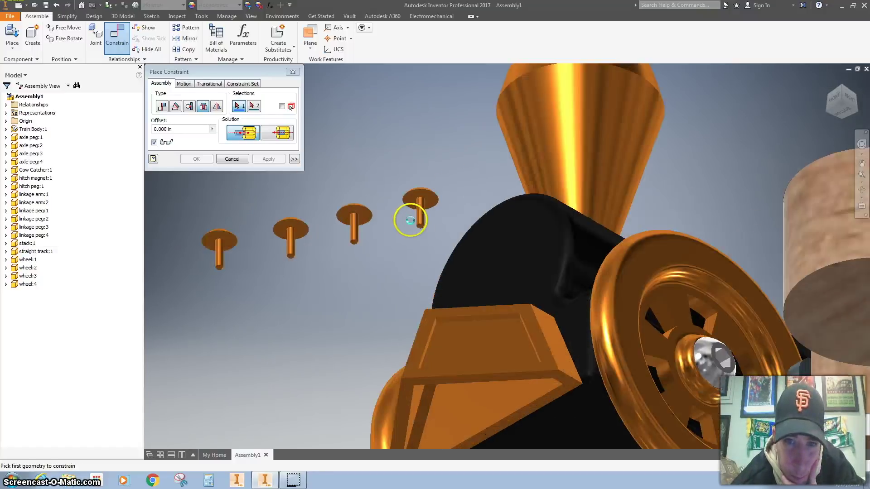
{"action": "left_click", "coordinate": [431, 182]}
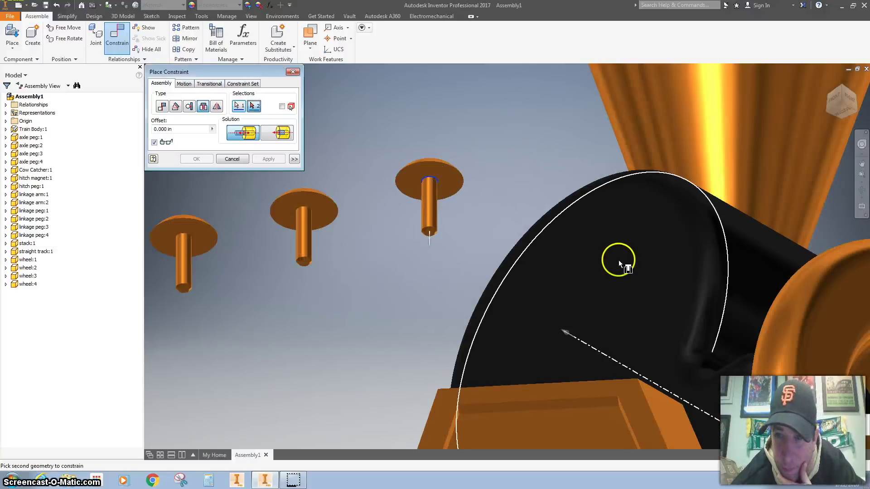
{"action": "scroll", "coordinate": [619, 260], "scroll_direction": "up", "scroll_amount": 3}
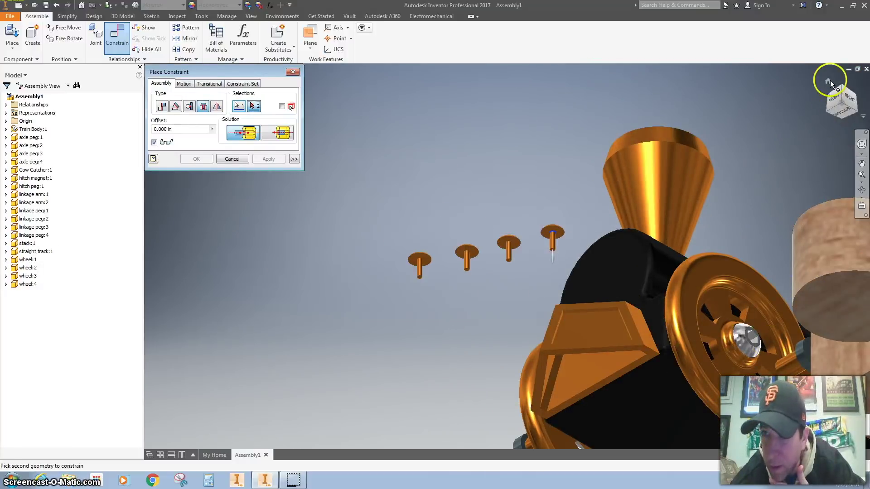
{"action": "left_click", "coordinate": [830, 80]}
{"action": "scroll", "coordinate": [525, 287], "scroll_direction": "down", "scroll_amount": 3}
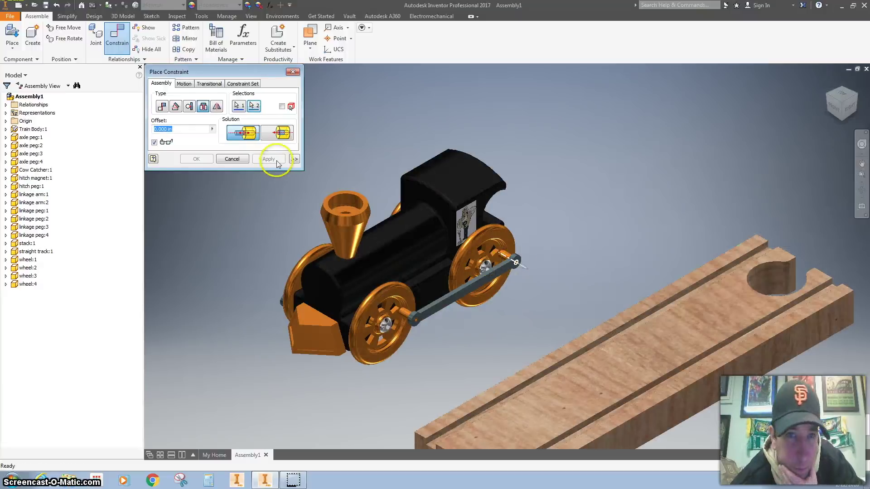
{"action": "left_click", "coordinate": [268, 159]}
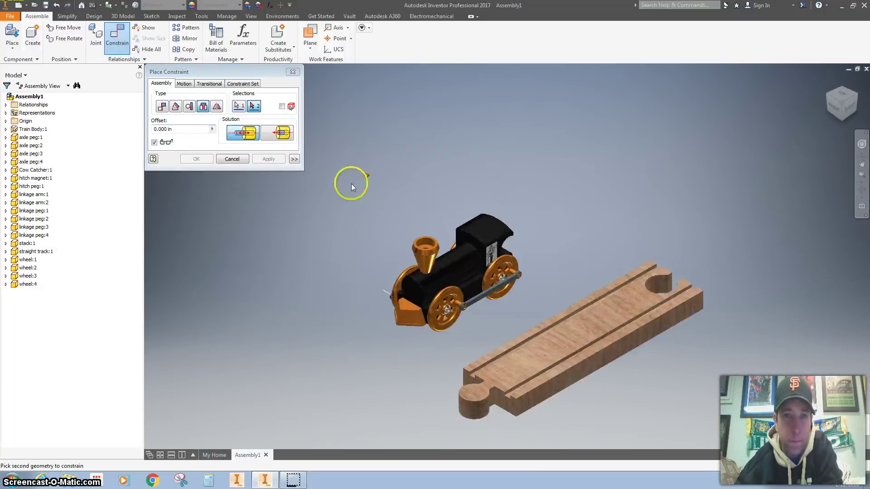
{"action": "left_click", "coordinate": [232, 158]}
Turn off the grounded state of the Train Body:1 component so that it can move.
{"action": "left_click", "coordinate": [32, 130]}
{"action": "right_click", "coordinate": [26, 129]}
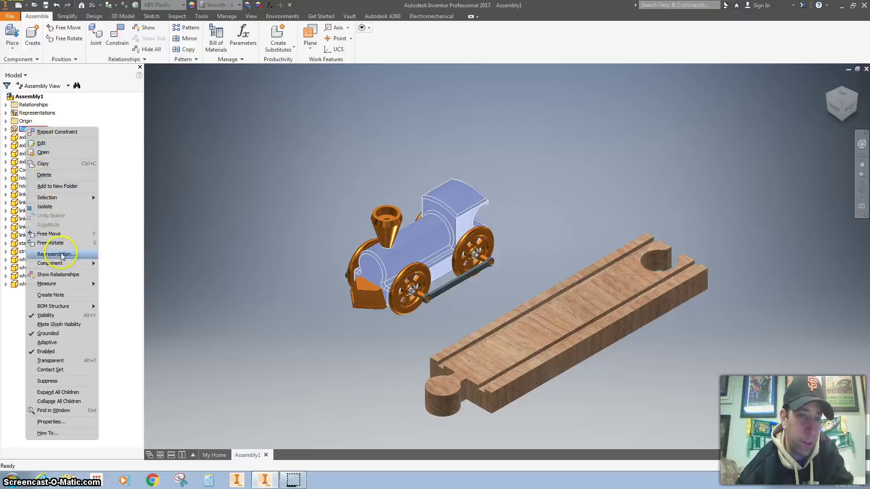
{"action": "left_click", "coordinate": [63, 336]}
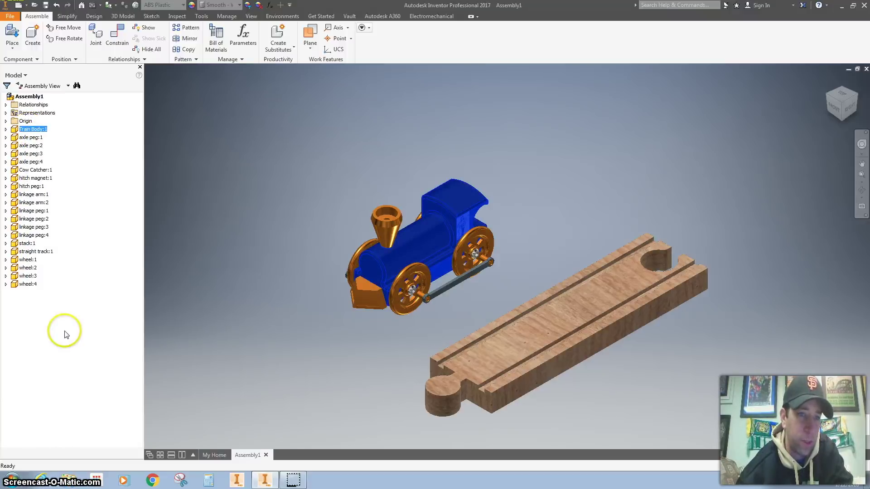
Ground the straight track component so that it stays fixed in the assembly.
{"action": "left_click", "coordinate": [574, 330]}
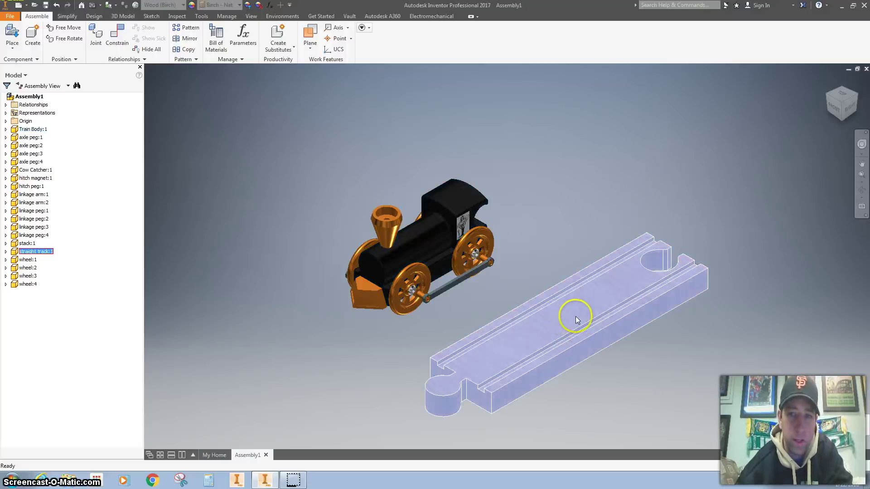
{"action": "right_click", "coordinate": [576, 320]}
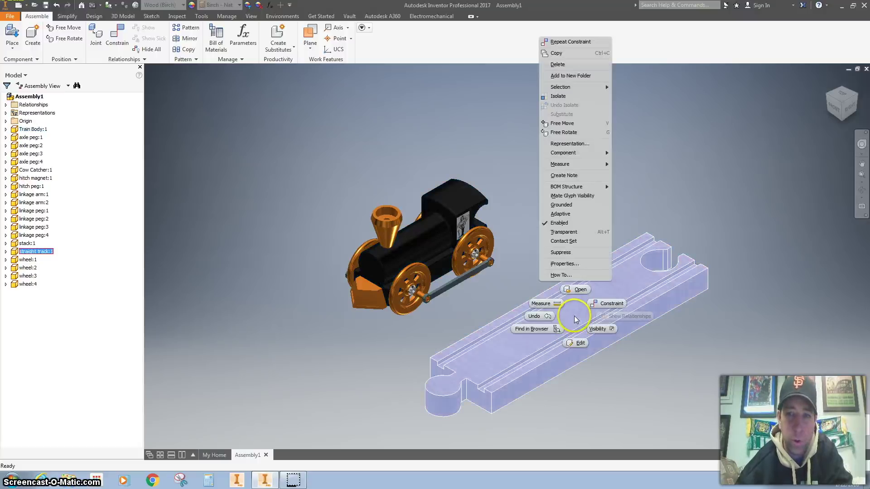
{"action": "left_click", "coordinate": [570, 206]}
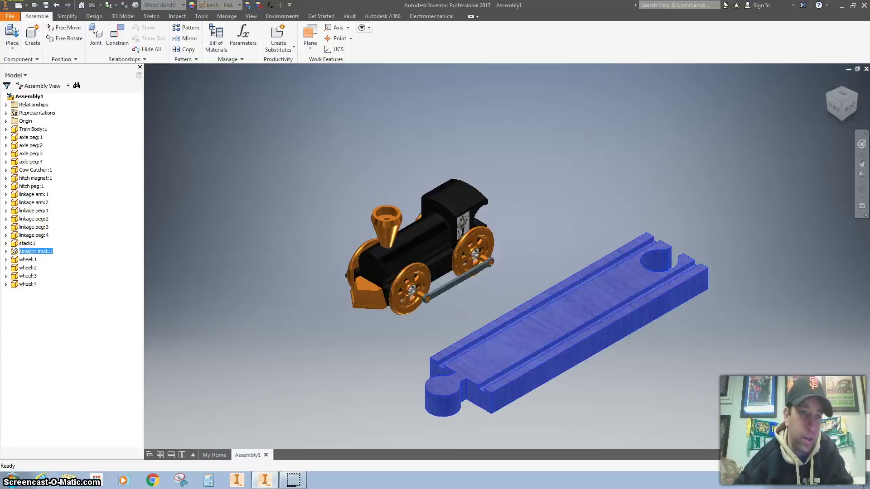
{"action": "left_click", "coordinate": [334, 290]}
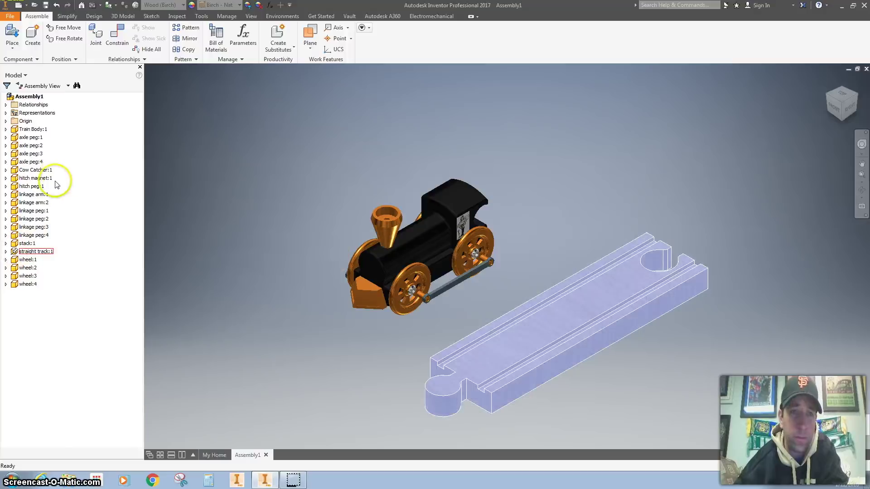
Flush-constrain the long side face of the straight track to the side face of the train body with an offset of -.7 in.
{"action": "left_click", "coordinate": [117, 34]}
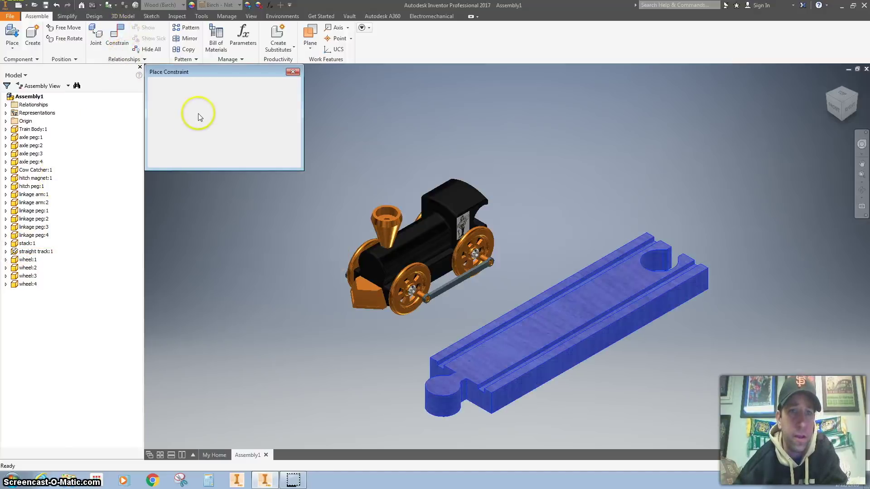
{"action": "left_click", "coordinate": [274, 131]}
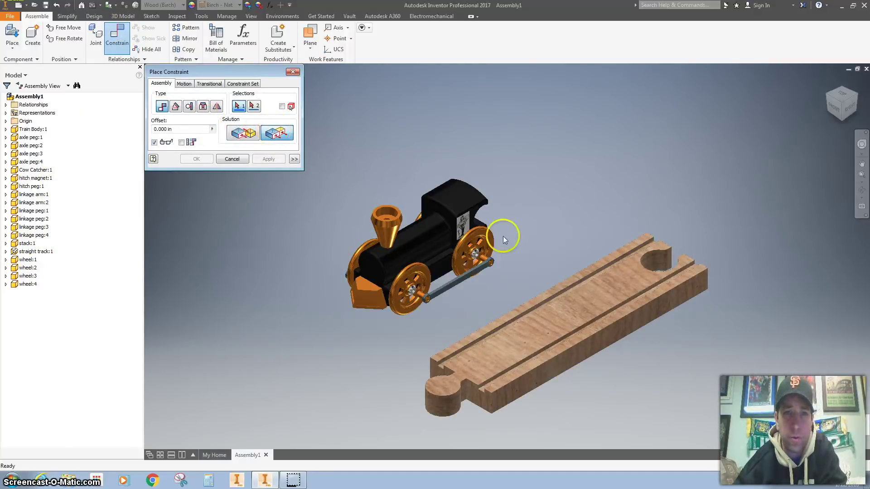
{"action": "left_click", "coordinate": [664, 307]}
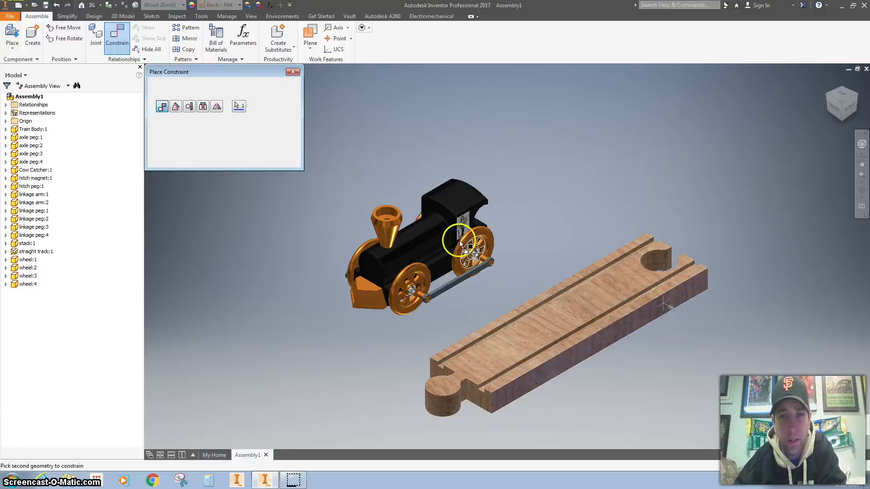
{"action": "left_click", "coordinate": [464, 225]}
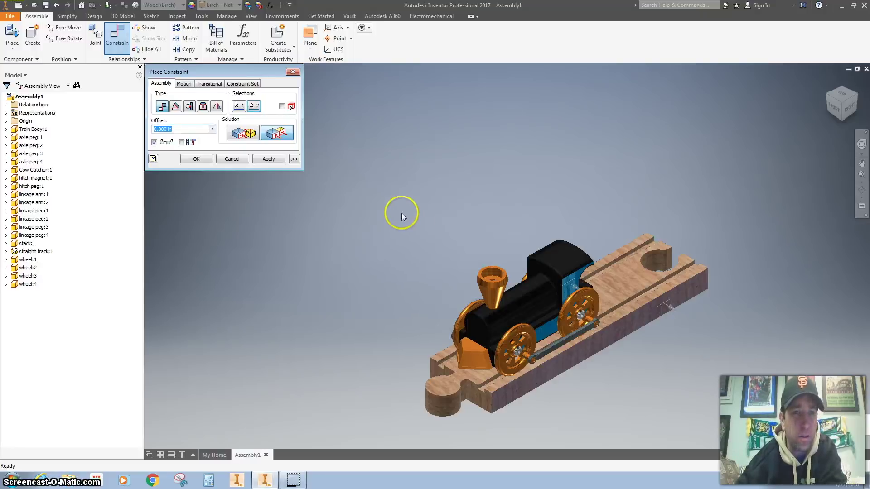
{"action": "left_click", "coordinate": [223, 142]}
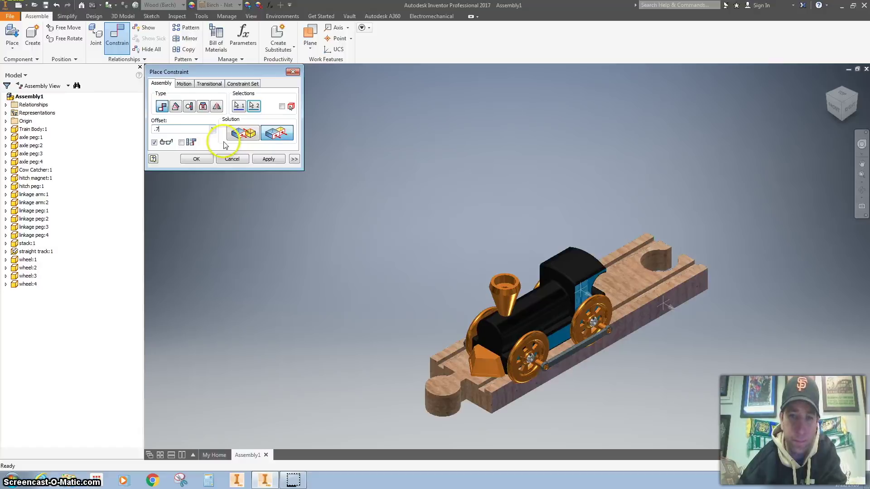
{"action": "left_click", "coordinate": [837, 108]}
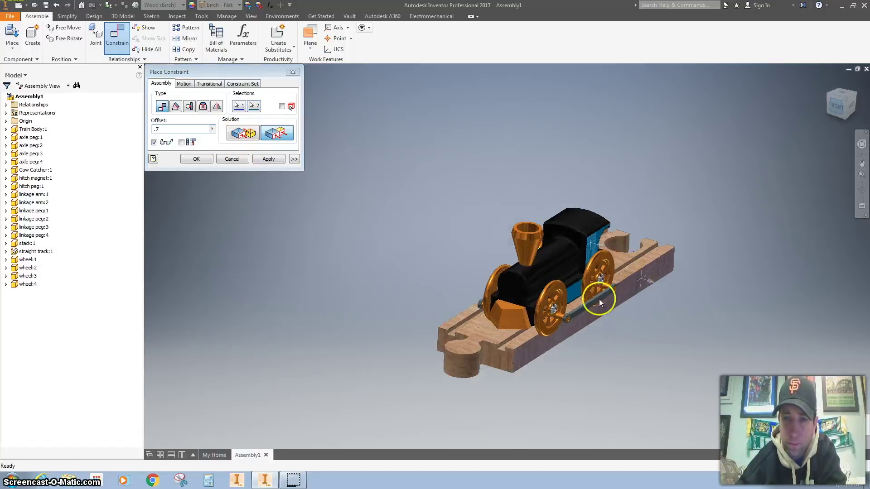
{"action": "left_click", "coordinate": [154, 130]}
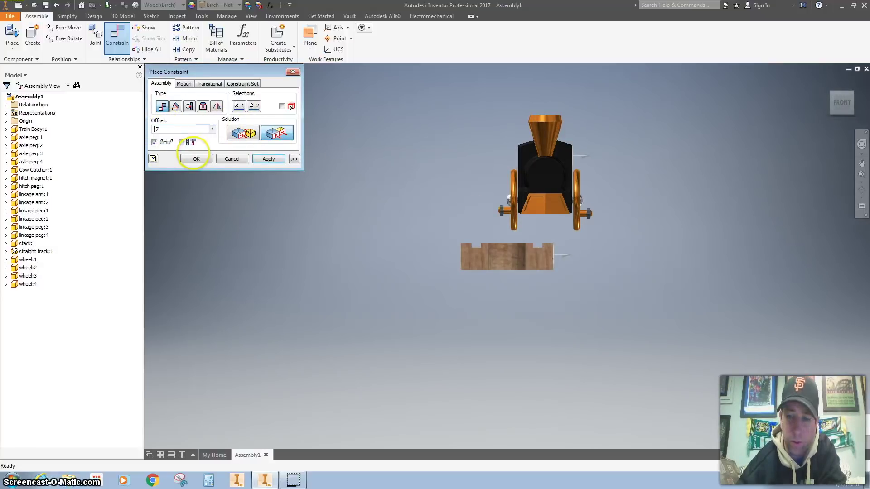
{"action": "type", "text": "-"}
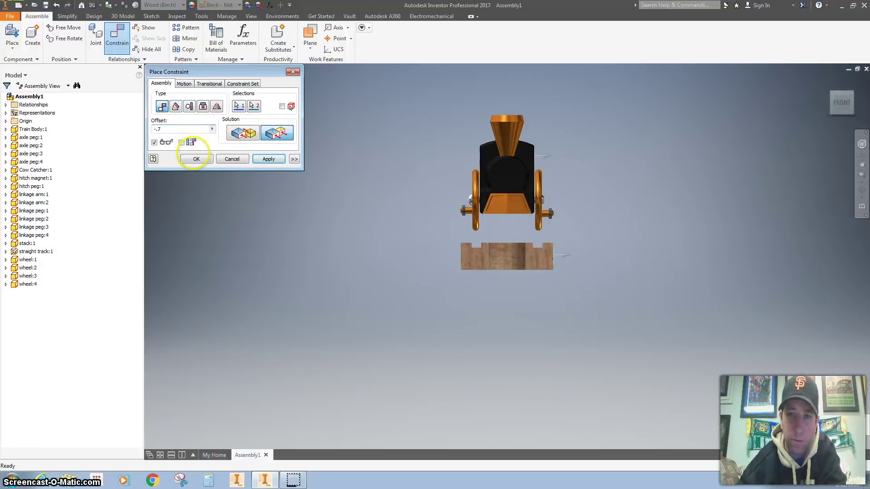
{"action": "left_click", "coordinate": [269, 159]}
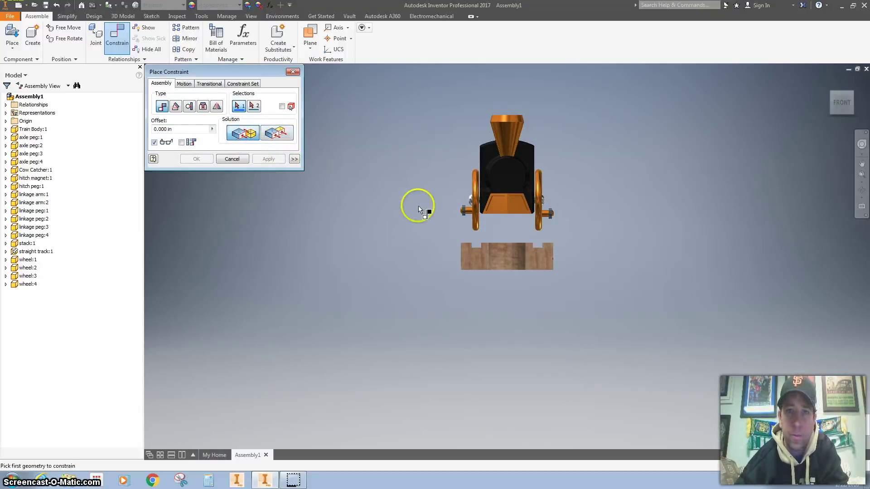
Mate the track's upper face between the grooves to the underside of the train body with an offset of .4 in.
{"action": "left_click", "coordinate": [828, 84]}
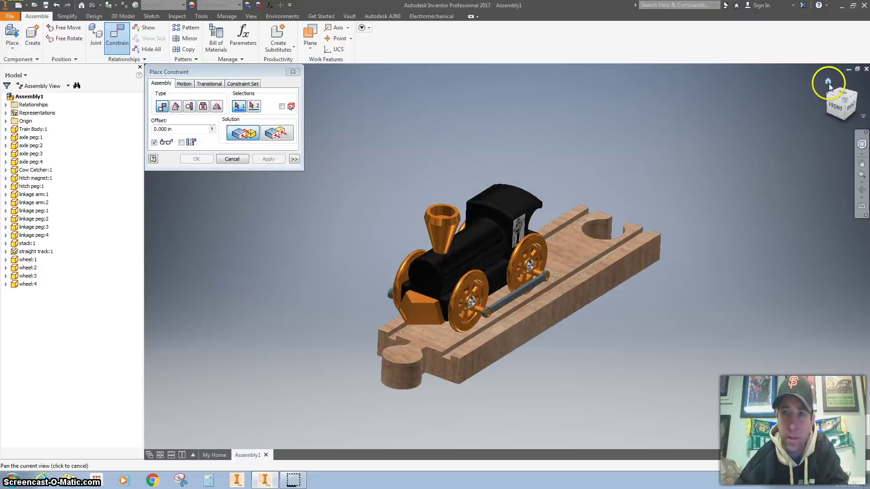
{"action": "left_click", "coordinate": [599, 255]}
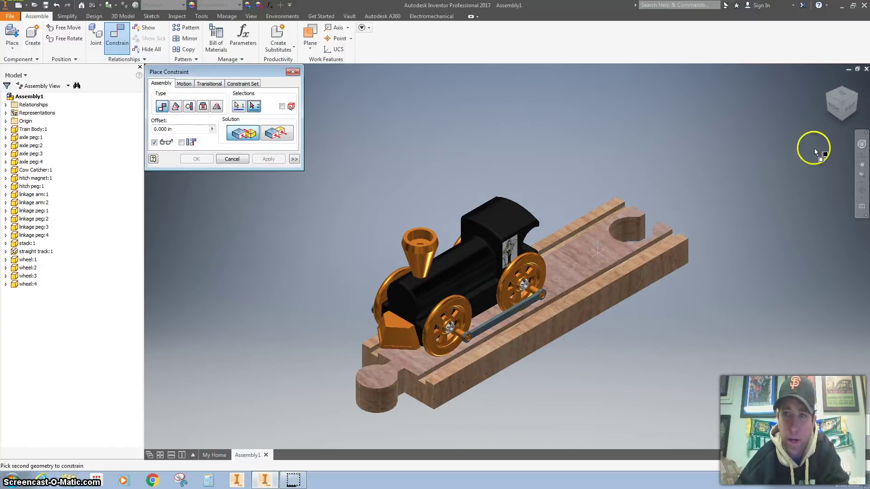
{"action": "left_click", "coordinate": [841, 120]}
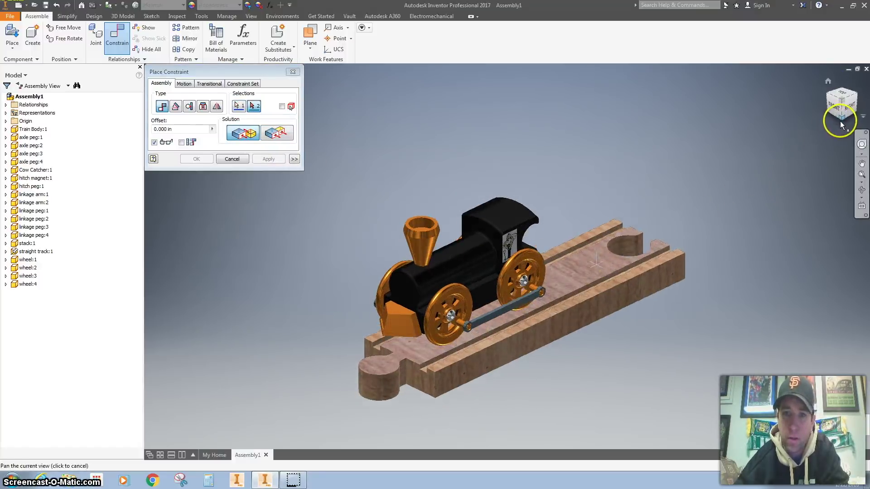
{"action": "scroll", "coordinate": [459, 232], "scroll_direction": "up", "scroll_amount": 5}
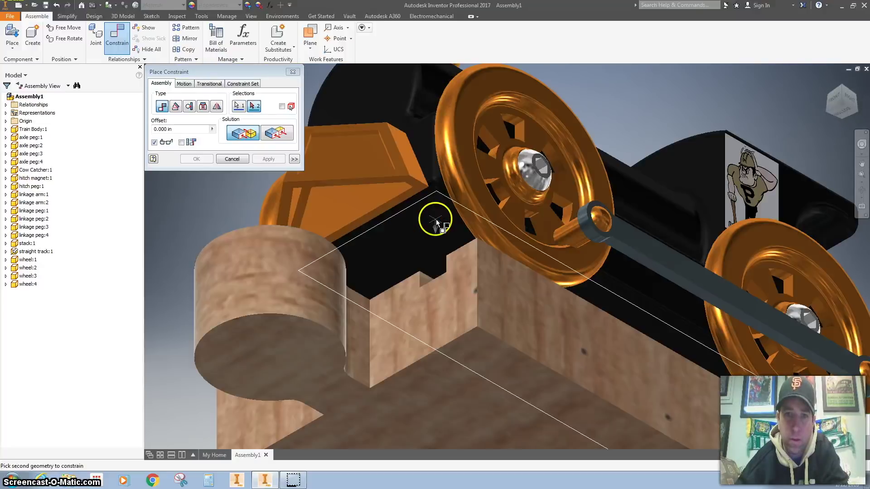
{"action": "left_click", "coordinate": [577, 200]}
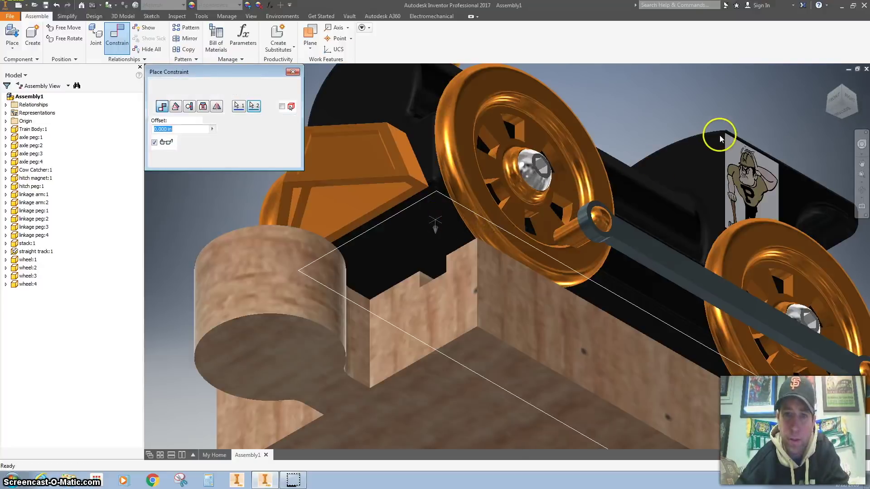
{"action": "left_click", "coordinate": [828, 81]}
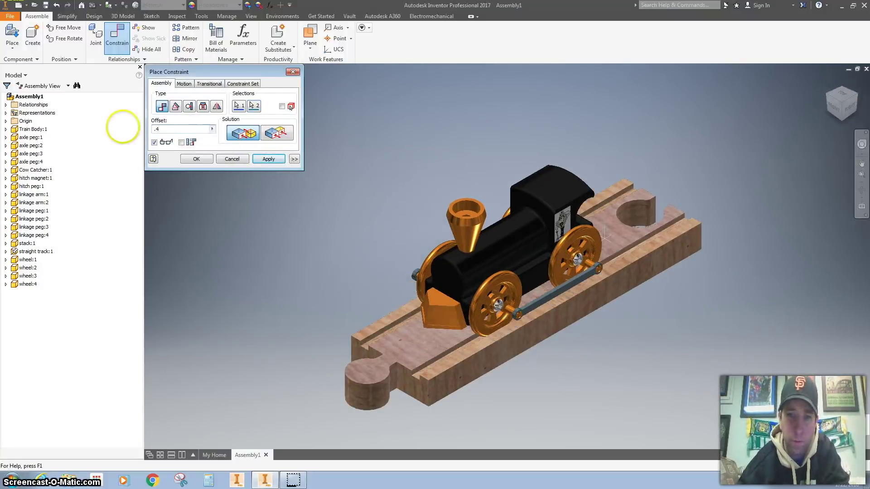
{"action": "left_click", "coordinate": [266, 162]}
{"action": "left_click", "coordinate": [293, 72]}
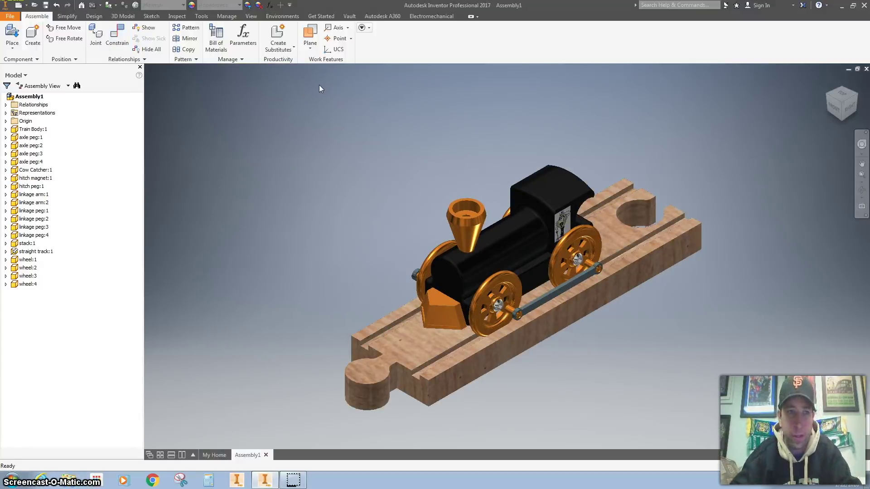
Move linkage arm:1 to turn its wheels, and constrain matching spoke faces of the rear and front wheels at a directed angle of 0 degrees.
{"action": "left_click", "coordinate": [855, 97]}
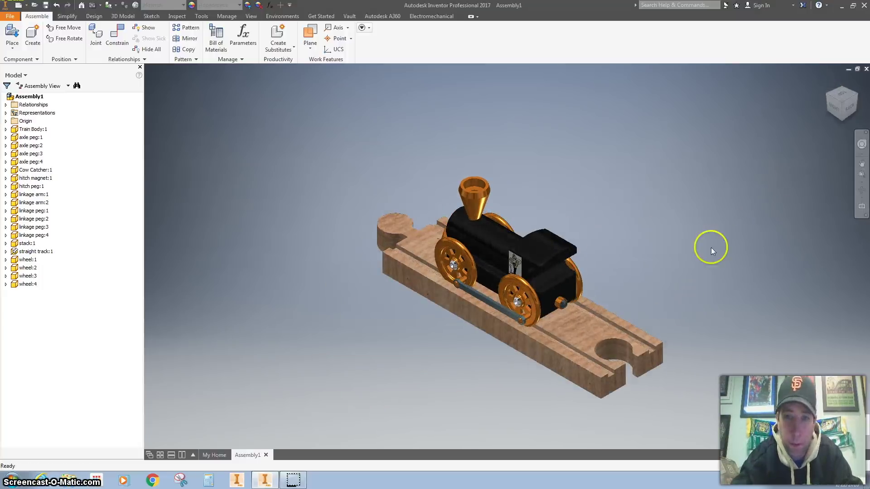
{"action": "left_click_drag", "start_coordinate": [487, 301], "coordinate": [513, 271]}
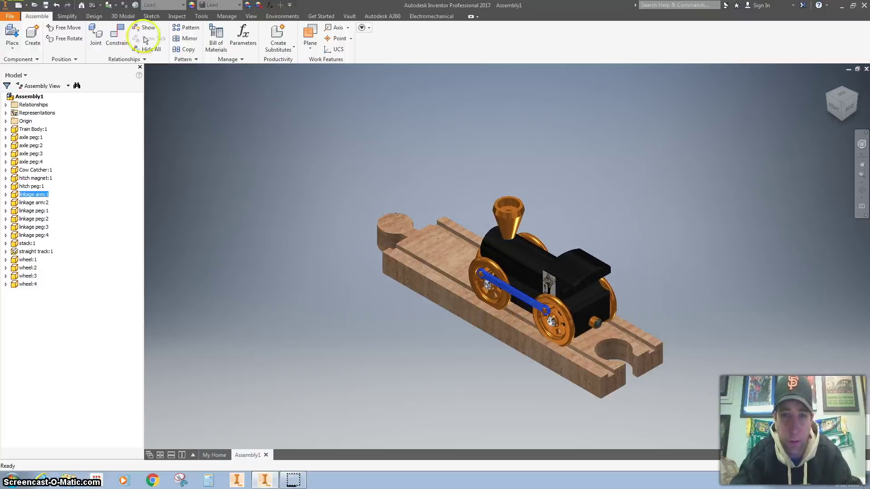
{"action": "left_click", "coordinate": [113, 30]}
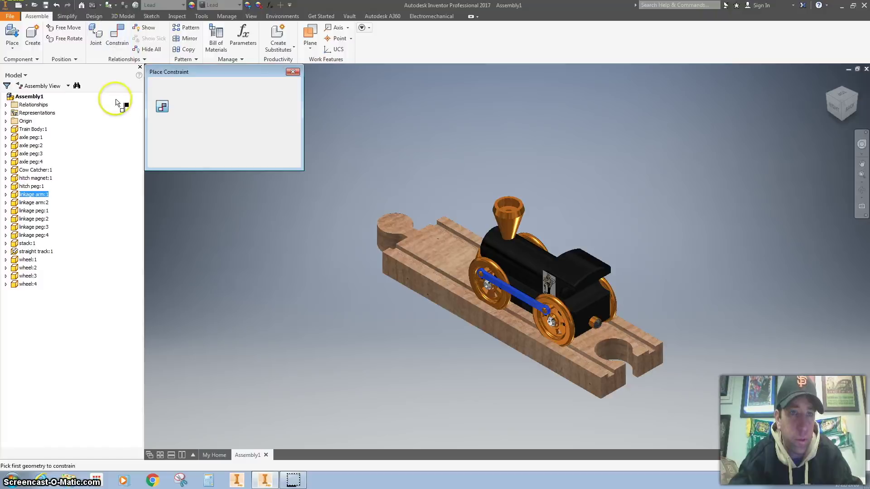
{"action": "left_click", "coordinate": [176, 107]}
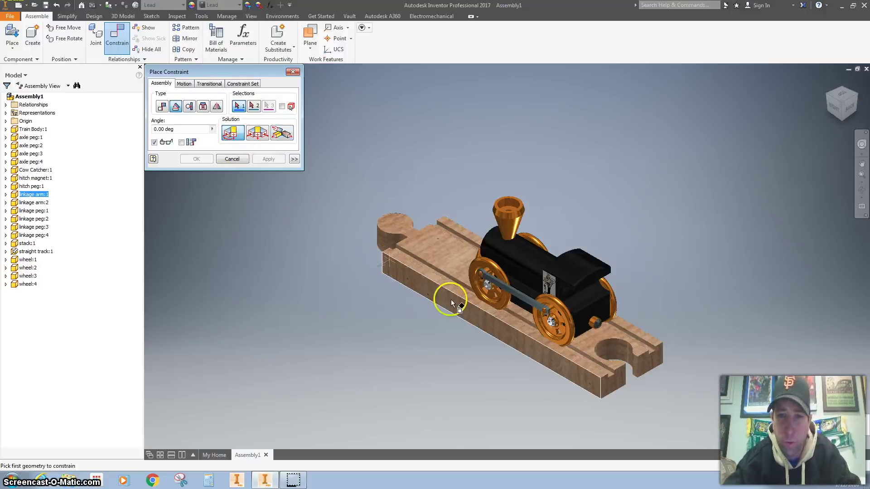
{"action": "scroll", "coordinate": [557, 334], "scroll_direction": "up", "scroll_amount": 3}
{"action": "scroll", "coordinate": [557, 334], "scroll_direction": "up", "scroll_amount": 3}
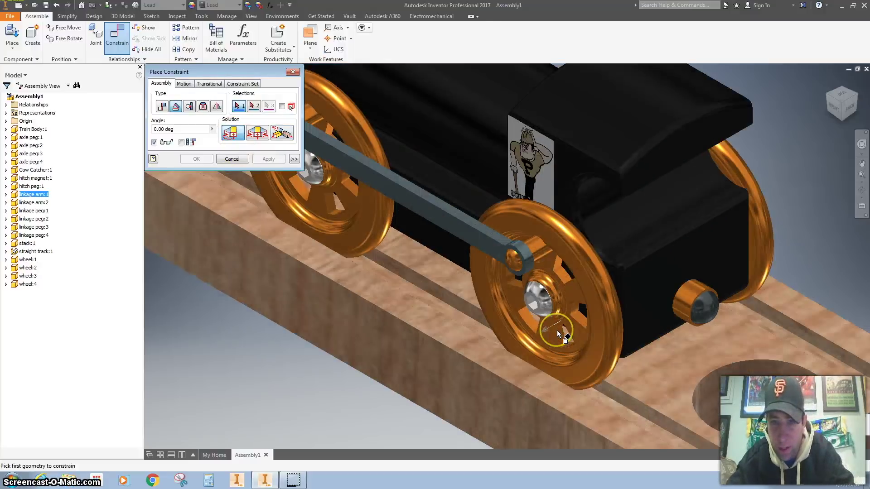
{"action": "left_click", "coordinate": [558, 334]}
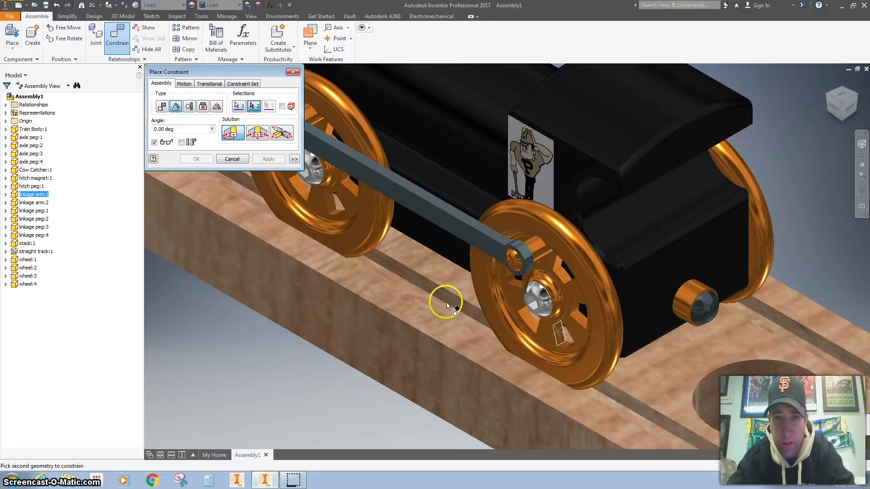
{"action": "left_click", "coordinate": [331, 209]}
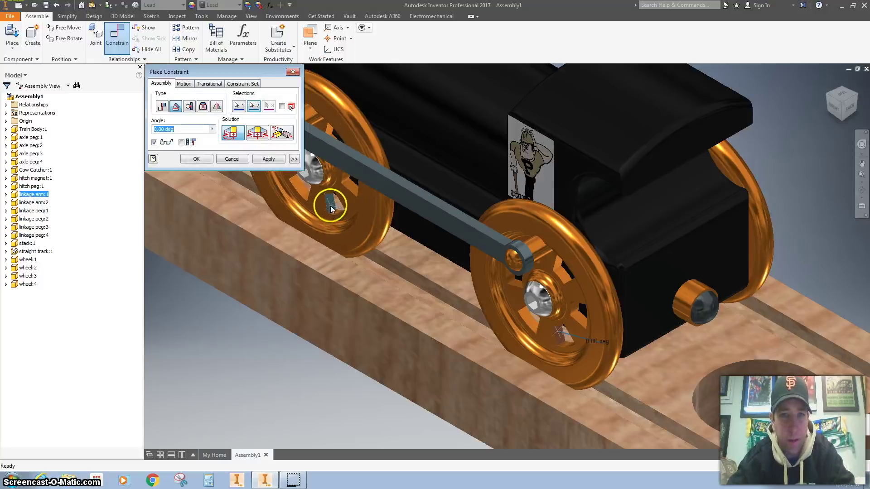
{"action": "left_click", "coordinate": [269, 160]}
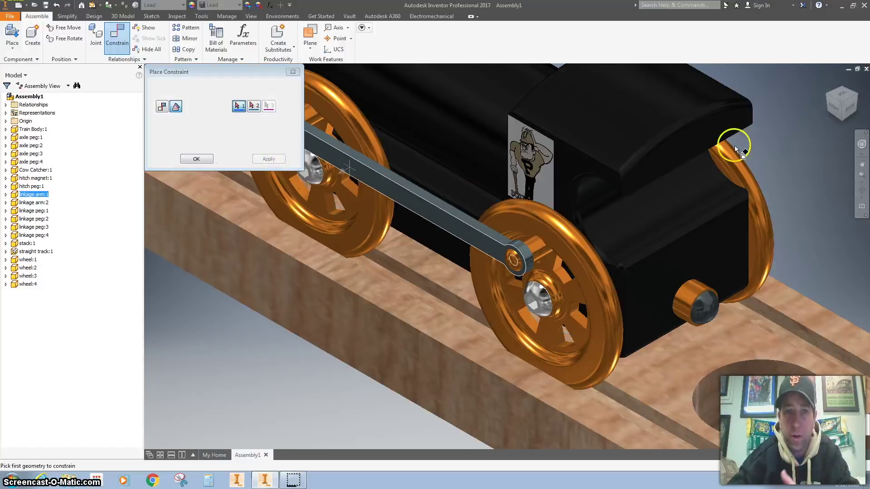
Move linkage arm:2 to turn its wheels, and constrain matching spoke faces of its front and rear wheels at a directed angle of 0 degrees.
{"action": "left_click", "coordinate": [858, 96]}
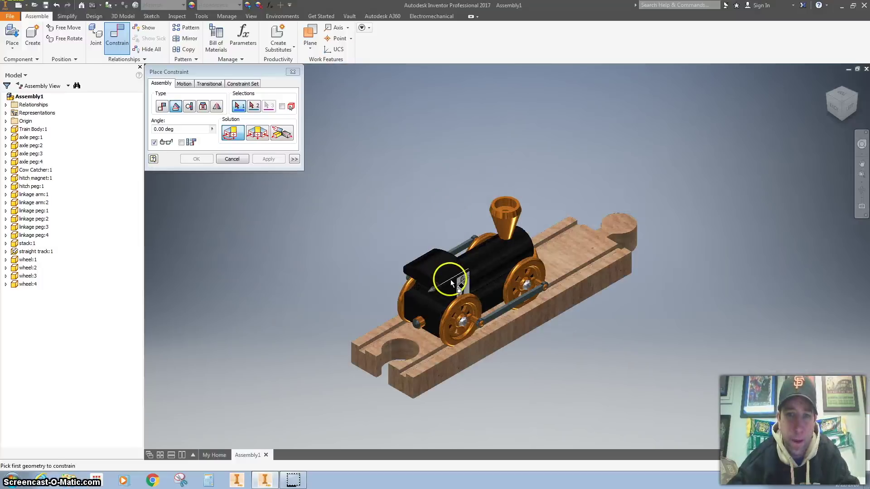
{"action": "key", "text": "Escape"}
{"action": "left_click_drag", "start_coordinate": [499, 310], "coordinate": [494, 319]}
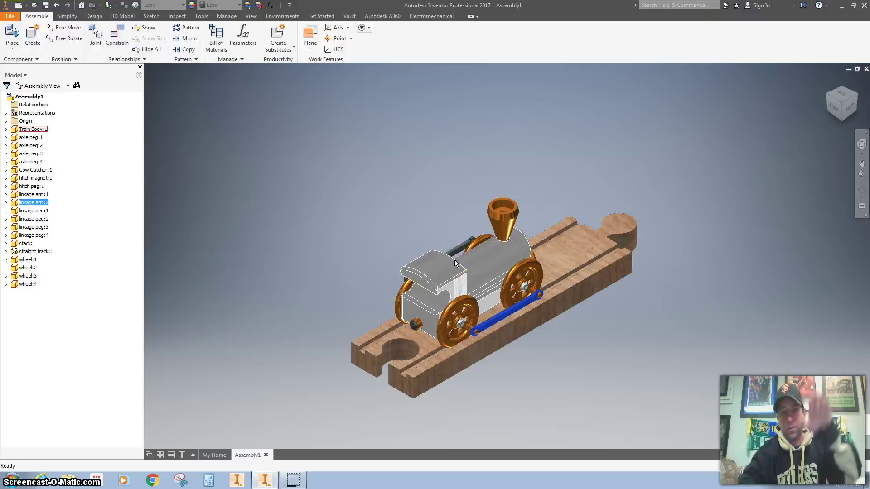
{"action": "left_click", "coordinate": [121, 35]}
{"action": "left_click", "coordinate": [176, 106]}
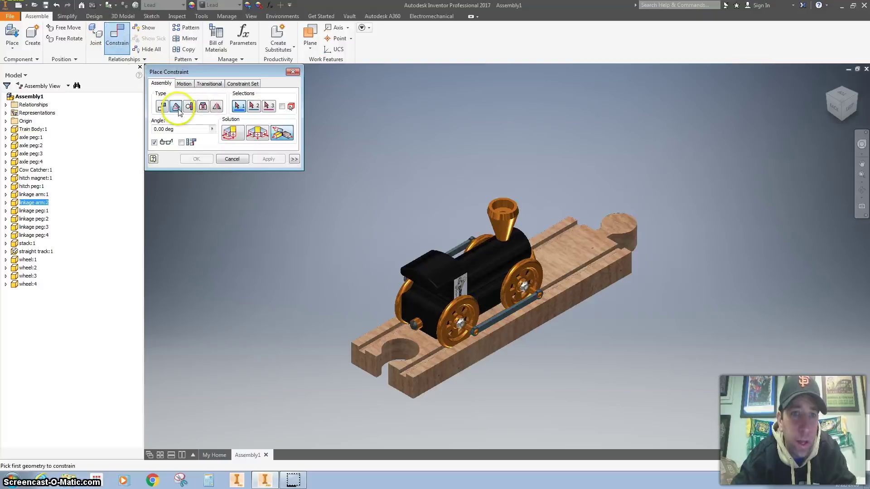
{"action": "left_click", "coordinate": [232, 132]}
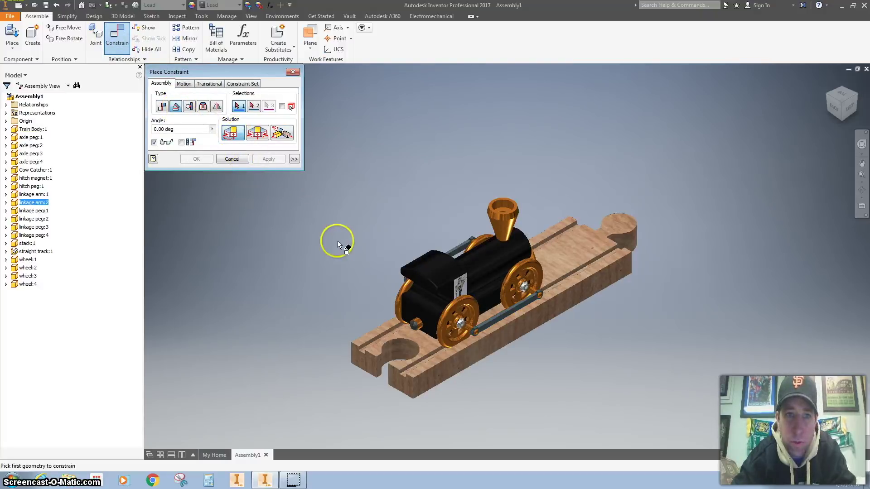
{"action": "scroll", "coordinate": [480, 305], "scroll_direction": "down", "scroll_amount": 2}
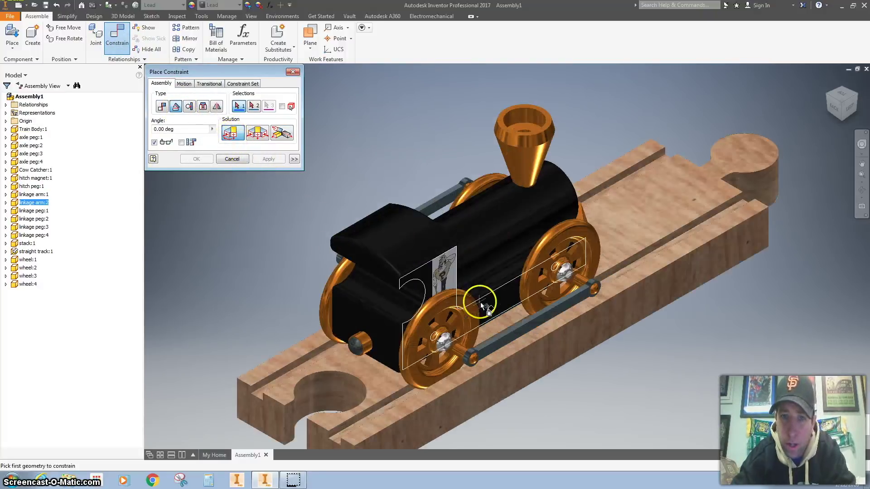
{"action": "scroll", "coordinate": [541, 291], "scroll_direction": "down", "scroll_amount": 4}
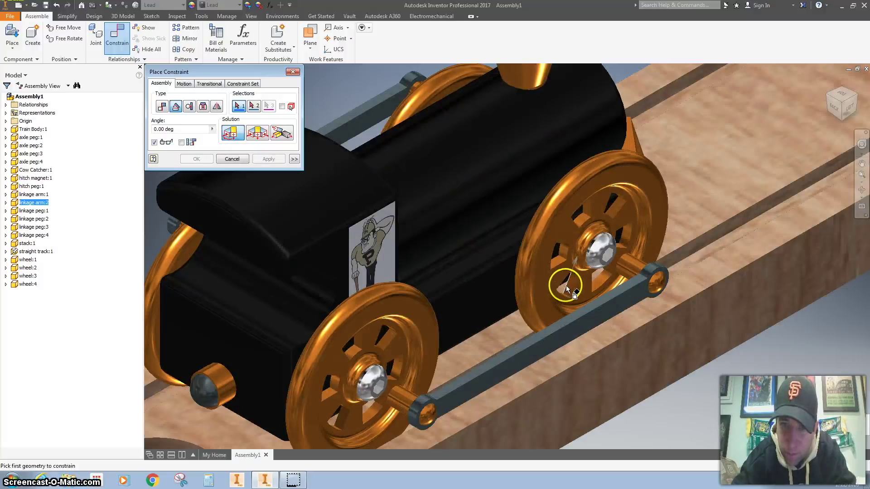
{"action": "left_click", "coordinate": [571, 288]}
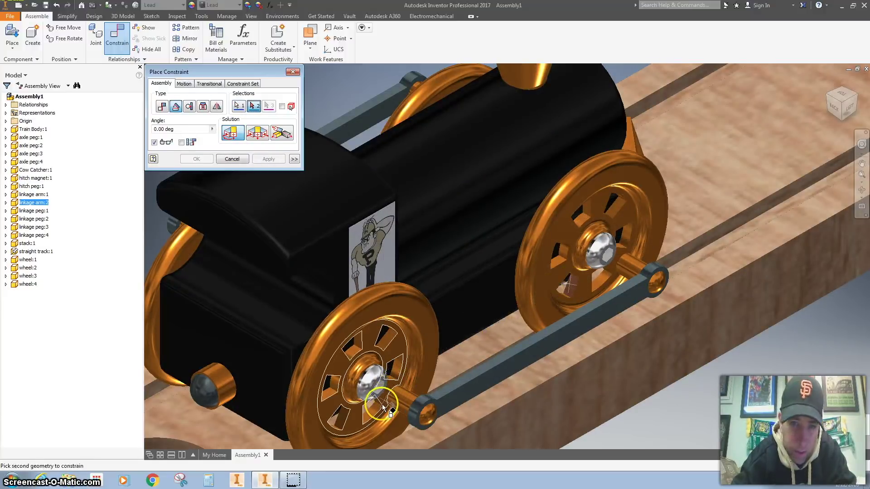
{"action": "left_click", "coordinate": [345, 417]}
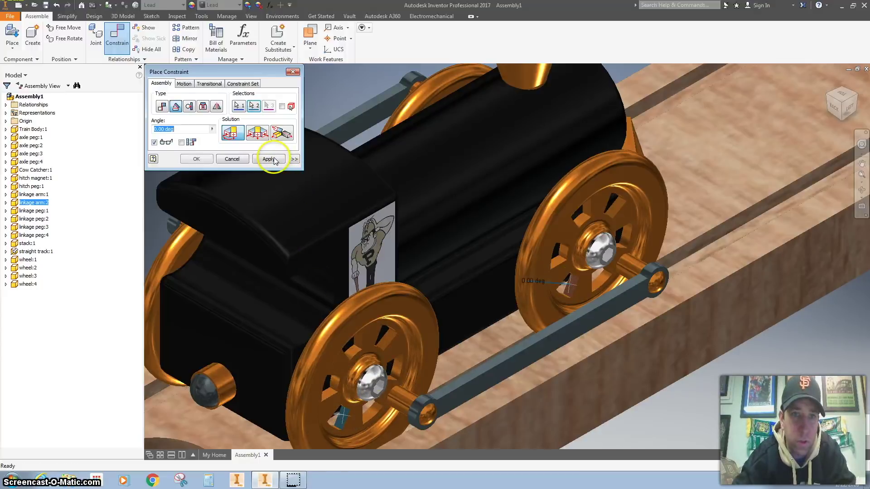
{"action": "left_click", "coordinate": [268, 158]}
Constrain matching spoke faces of the two rear wheels on opposite sides of the train at a directed angle of 0 degrees.
{"action": "left_click", "coordinate": [345, 419]}
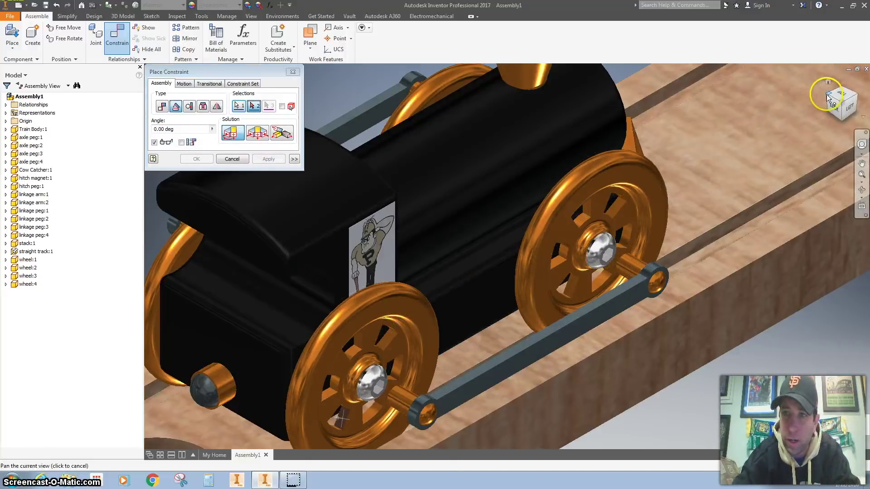
{"action": "key", "text": "F6"}
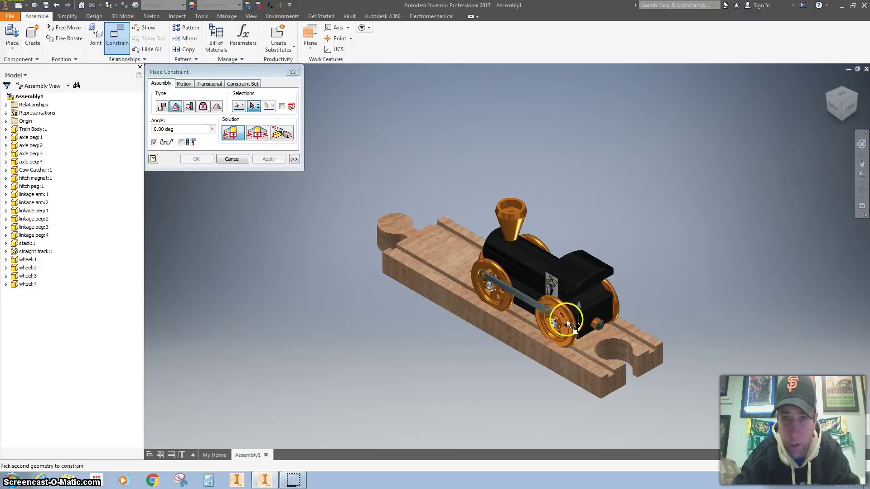
{"action": "scroll", "coordinate": [562, 326], "scroll_direction": "down", "scroll_amount": 5}
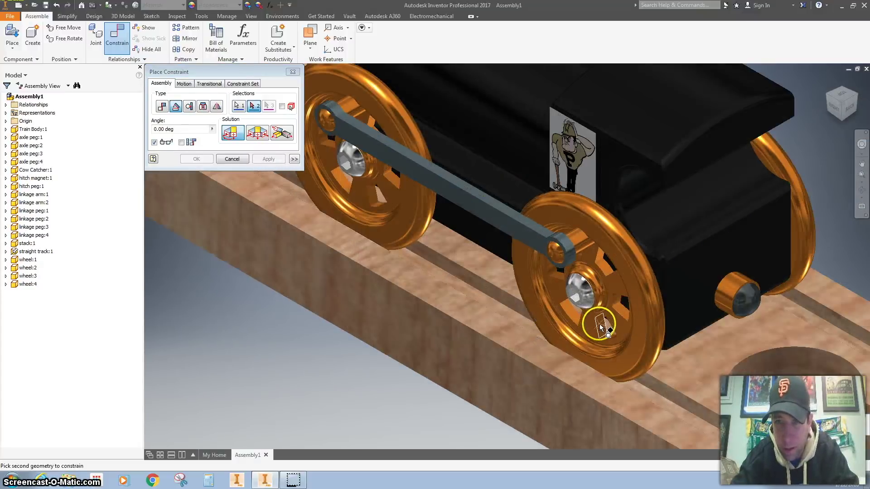
{"action": "left_click", "coordinate": [594, 324]}
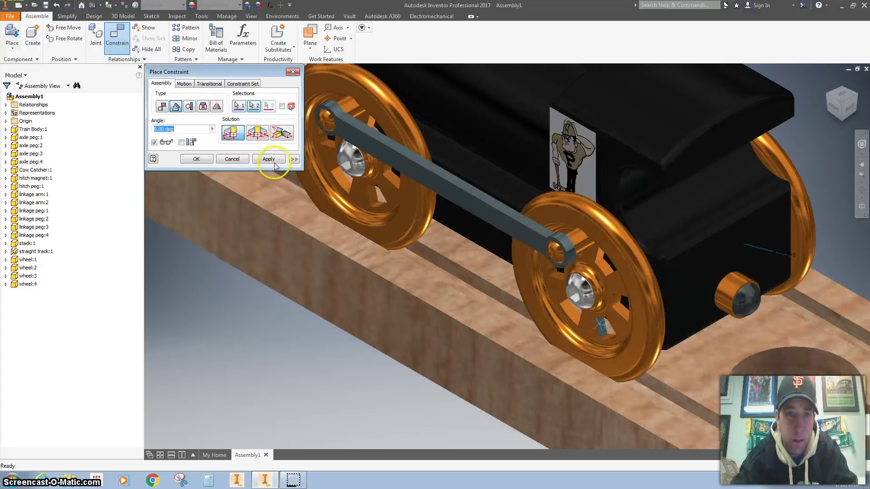
{"action": "left_click", "coordinate": [275, 164]}
Flush-constrain the rear face of the train body to the end face of the straight track with a 0 in offset.
{"action": "left_click", "coordinate": [162, 106]}
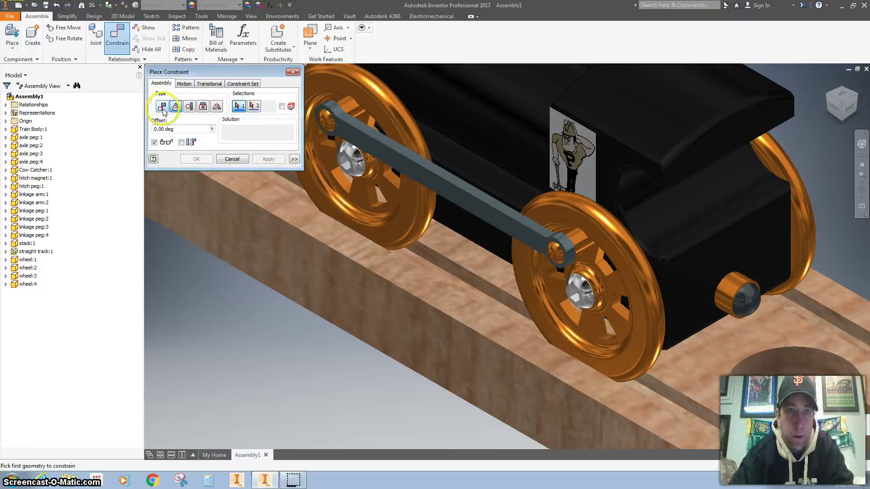
{"action": "left_click", "coordinate": [277, 134]}
{"action": "left_click", "coordinate": [689, 273]}
{"action": "scroll", "coordinate": [689, 271], "scroll_direction": "up", "scroll_amount": 3}
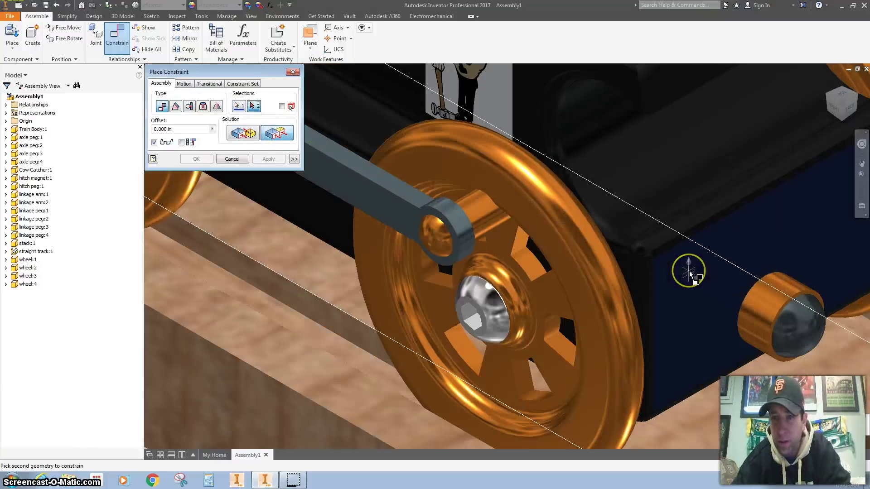
{"action": "scroll", "coordinate": [690, 271], "scroll_direction": "down", "scroll_amount": 4}
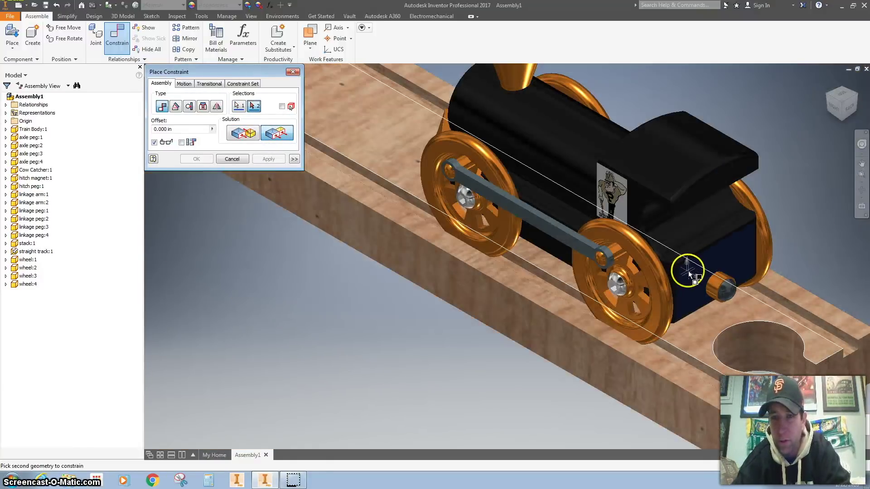
{"action": "left_click", "coordinate": [772, 413]}
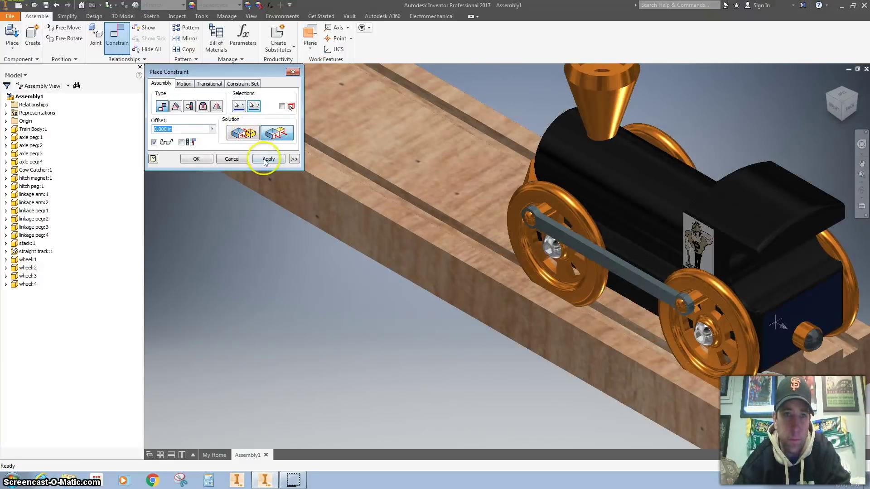
{"action": "left_click", "coordinate": [265, 159]}
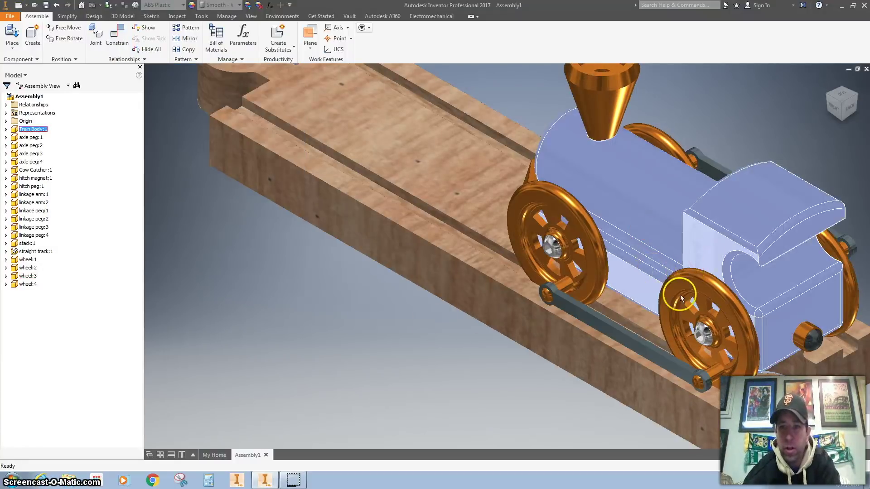
Test-move linkage arm:1, and constrain the train body's rear face to a spoke face of its rear wheel at a directed angle of 0 degrees.
{"action": "left_click_drag", "start_coordinate": [657, 351], "coordinate": [581, 287]}
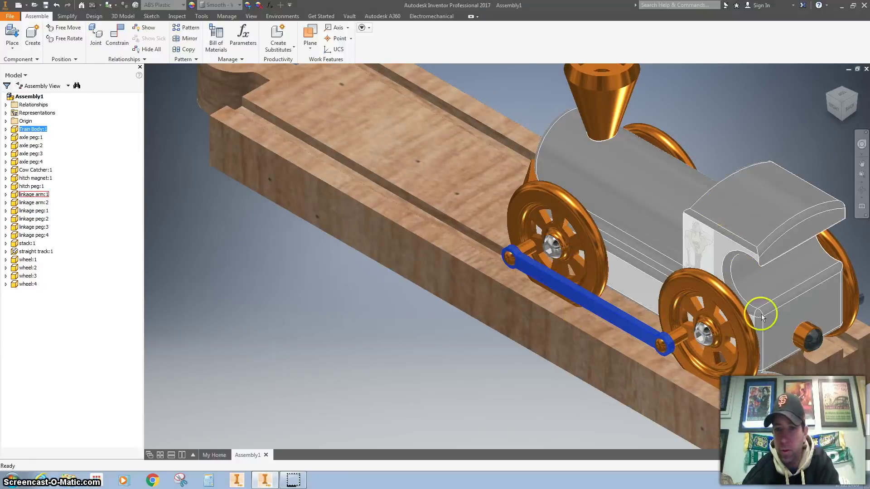
{"action": "left_click", "coordinate": [762, 317]}
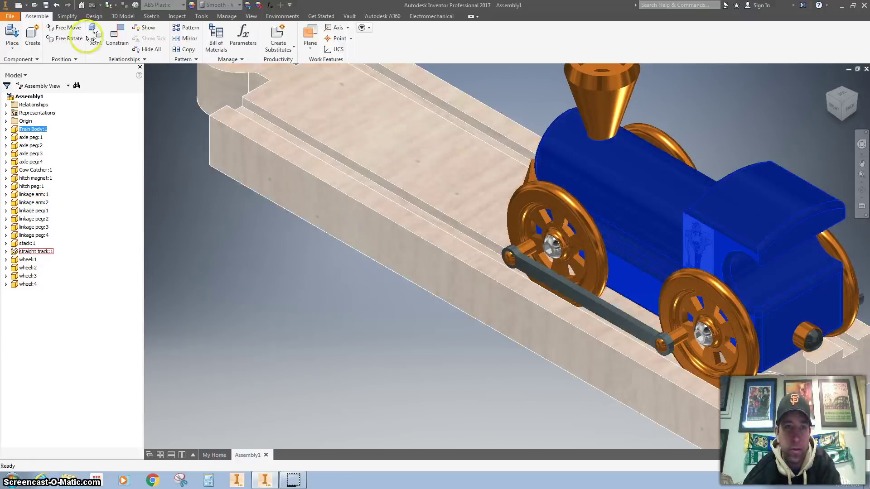
{"action": "left_click", "coordinate": [117, 42]}
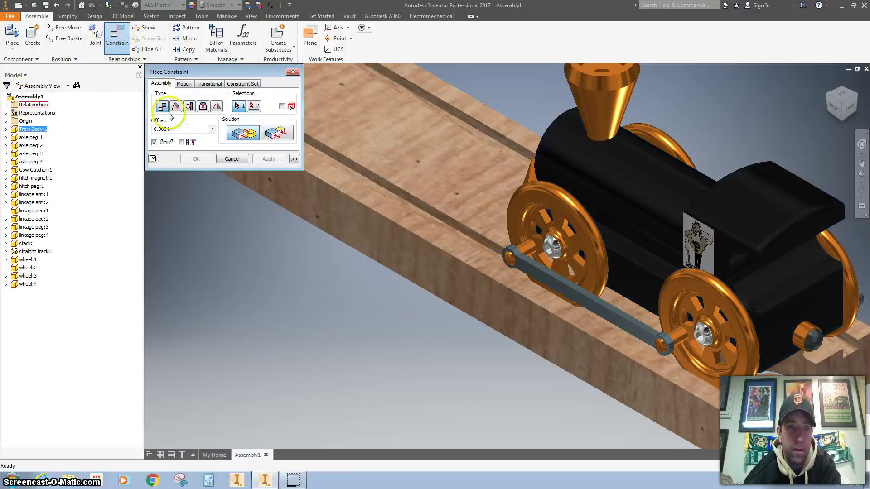
{"action": "left_click", "coordinate": [175, 106]}
{"action": "left_click", "coordinate": [230, 132]}
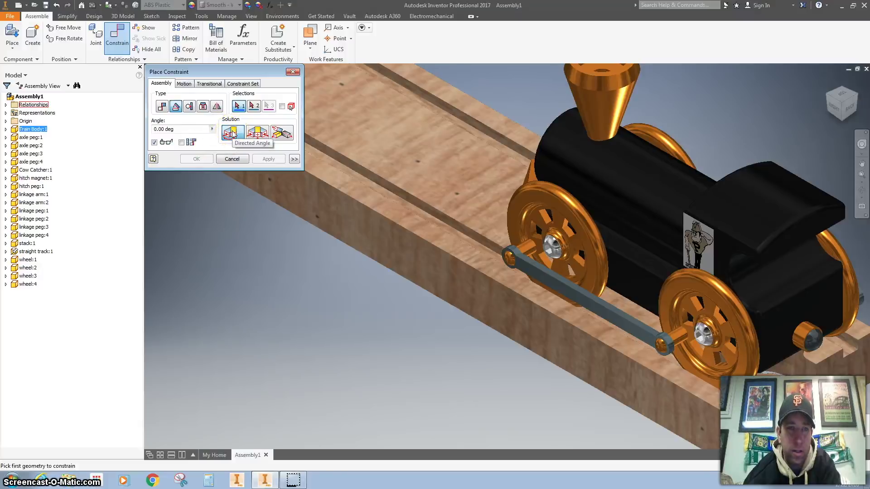
{"action": "left_click", "coordinate": [779, 337]}
{"action": "scroll", "coordinate": [725, 322], "scroll_direction": "up", "scroll_amount": 4}
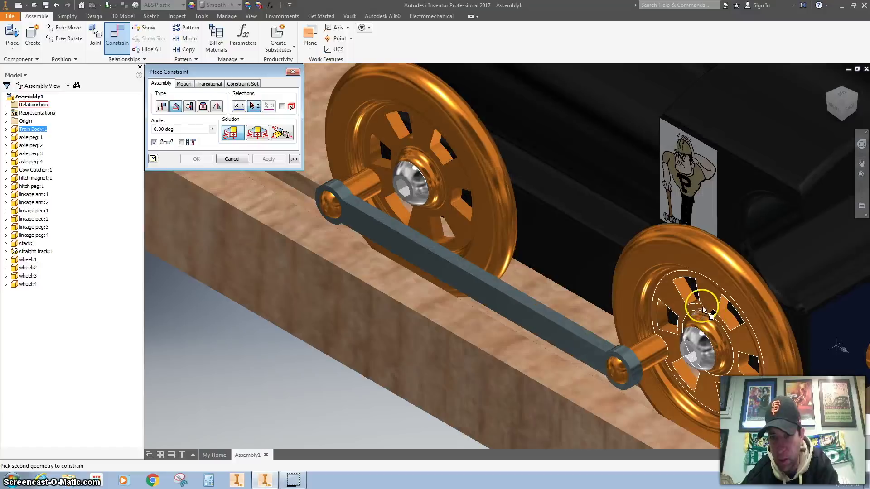
{"action": "left_click", "coordinate": [684, 289]}
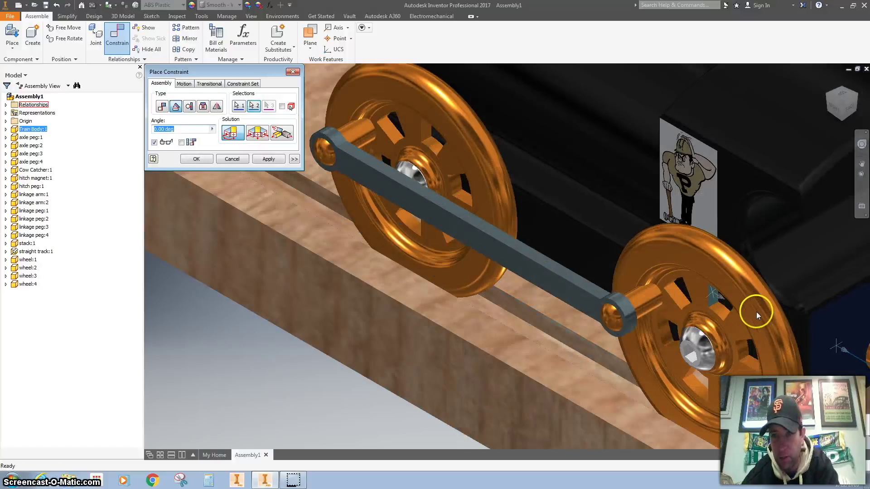
{"action": "scroll", "coordinate": [757, 312], "scroll_direction": "down", "scroll_amount": 5}
{"action": "scroll", "coordinate": [756, 312], "scroll_direction": "up", "scroll_amount": 2}
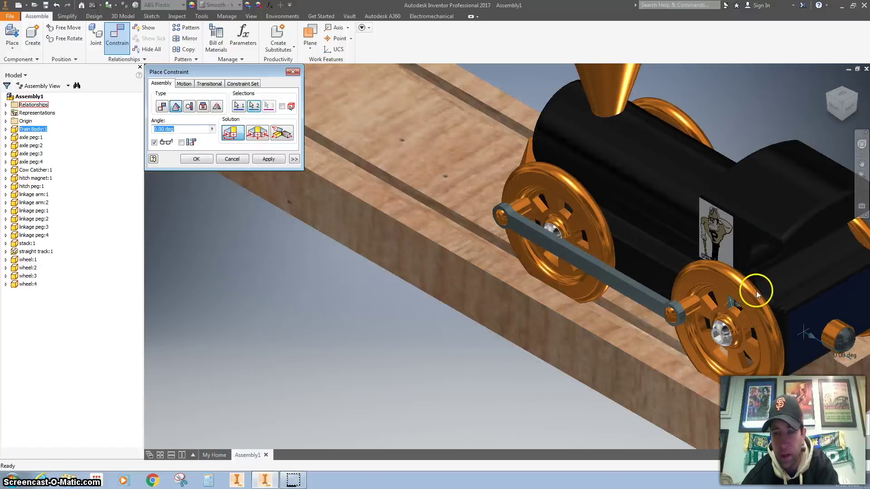
{"action": "scroll", "coordinate": [743, 285], "scroll_direction": "down", "scroll_amount": 2}
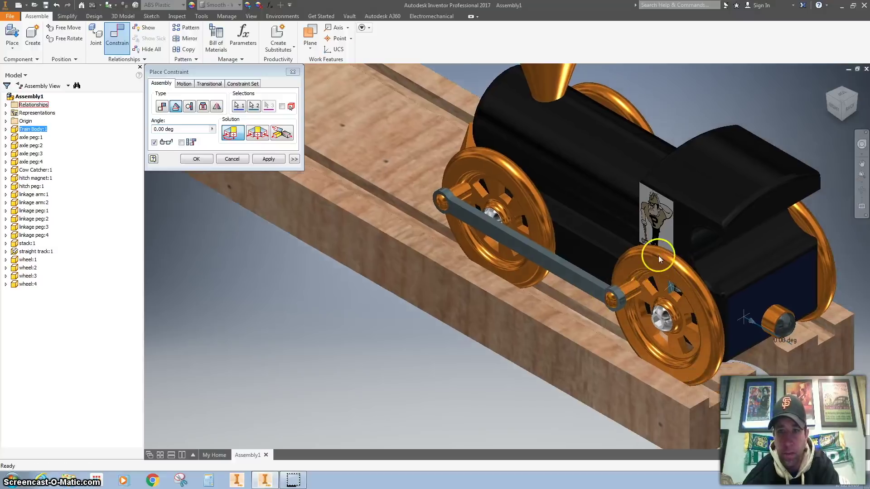
{"action": "left_click", "coordinate": [270, 162]}
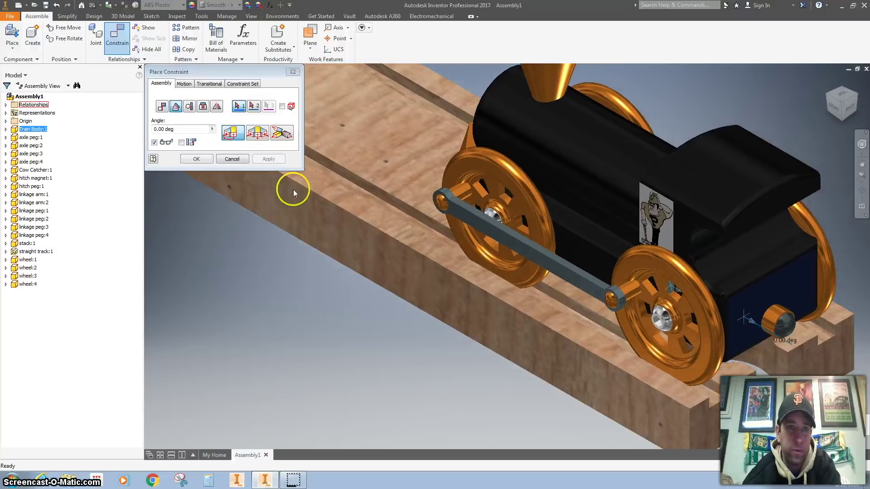
{"action": "left_click", "coordinate": [293, 73]}
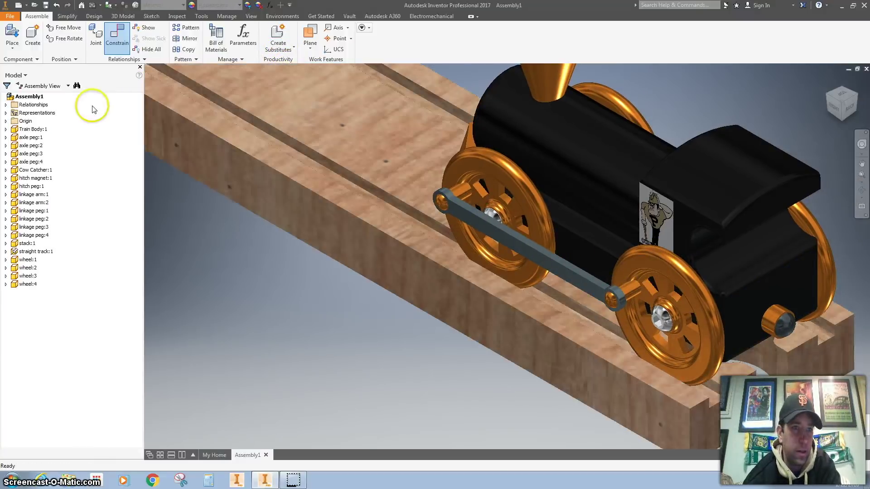
Set the Angle:4 constraint under Train Body:1 to 100 degrees.
{"action": "left_click", "coordinate": [6, 129]}
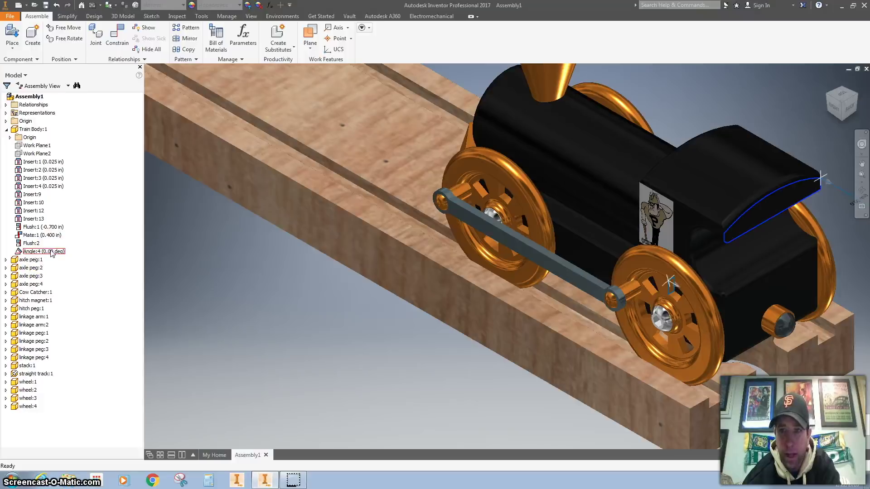
{"action": "left_click", "coordinate": [51, 252]}
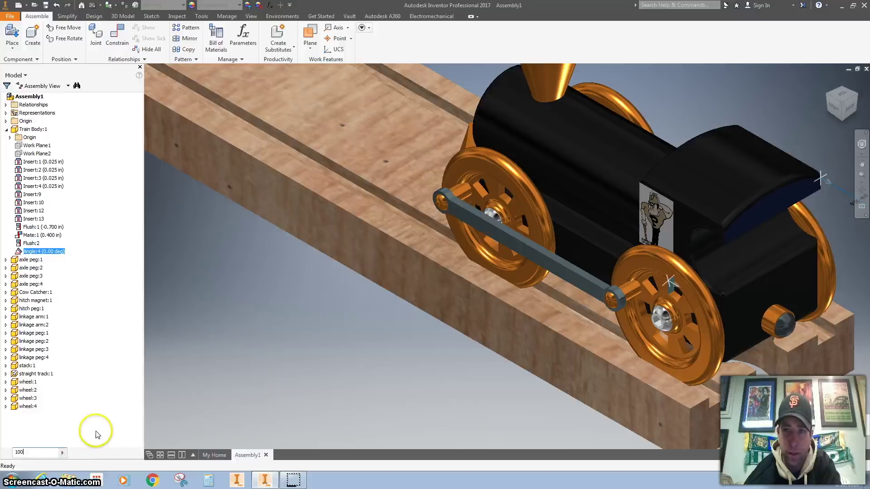
{"action": "key", "text": "Return"}
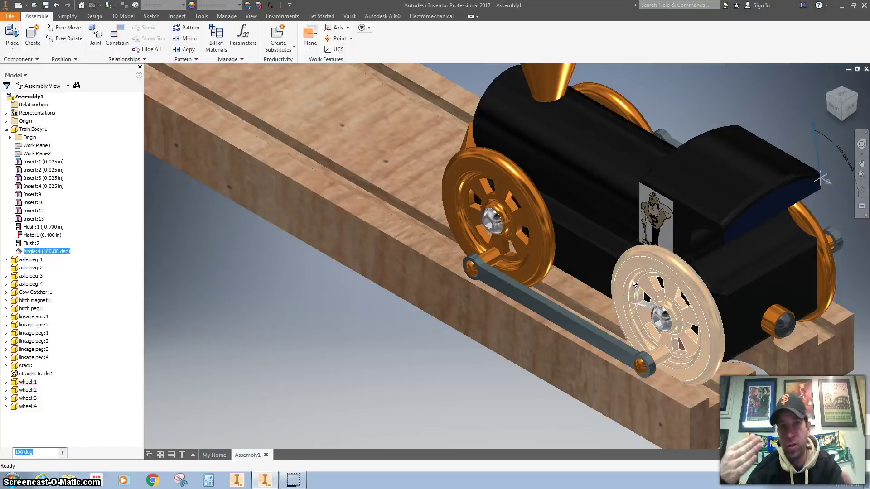
{"action": "mouse_move", "coordinate": [647, 298]}
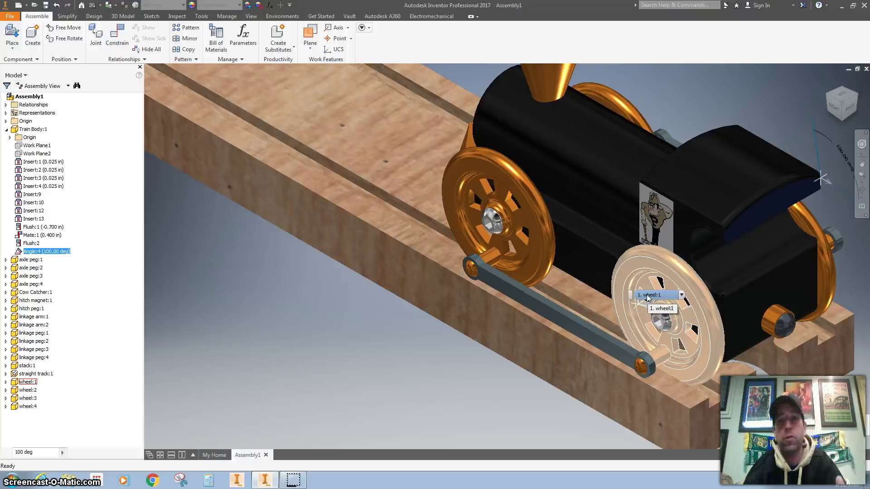
Rename the model parameter consumed by the Angle:4 constraint as CRANK.
{"action": "left_click", "coordinate": [248, 37]}
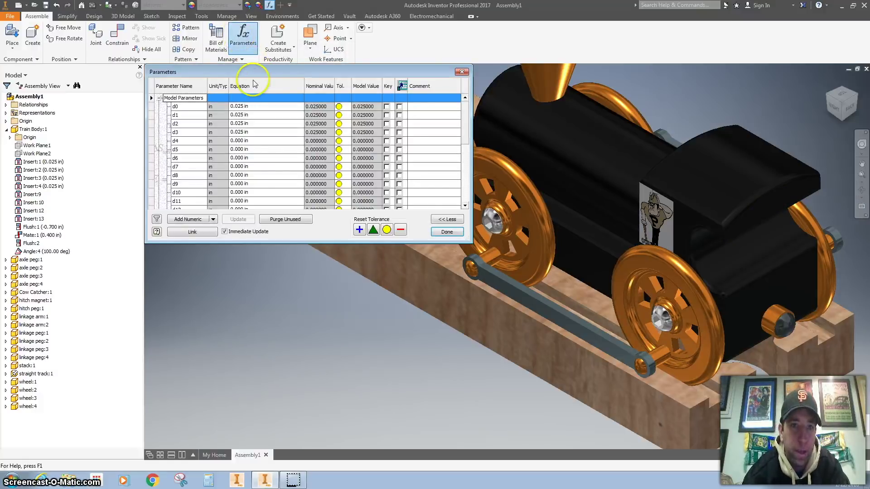
{"action": "scroll", "coordinate": [221, 160], "scroll_direction": "down", "scroll_amount": 5}
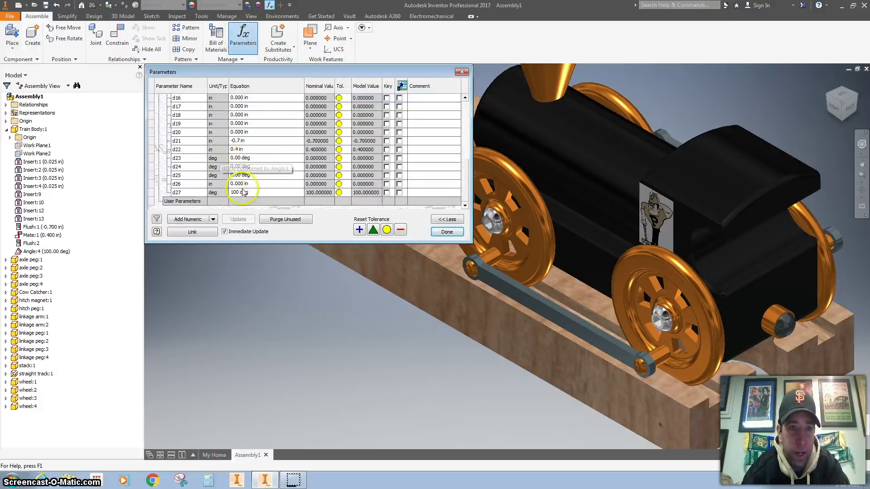
{"action": "left_click", "coordinate": [46, 251]}
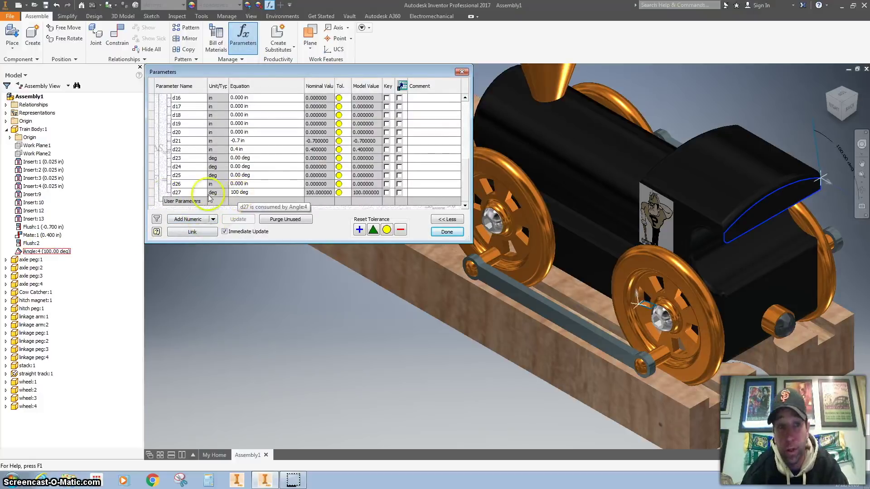
{"action": "left_click", "coordinate": [190, 193]}
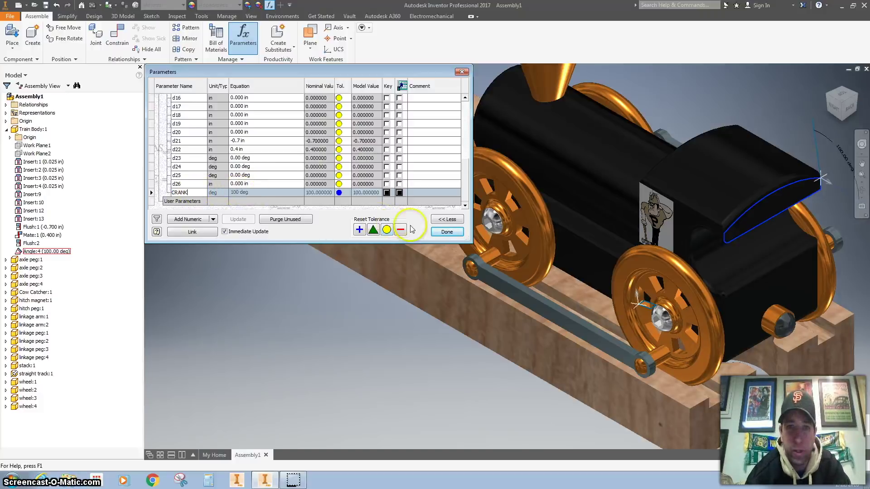
{"action": "left_click", "coordinate": [437, 232]}
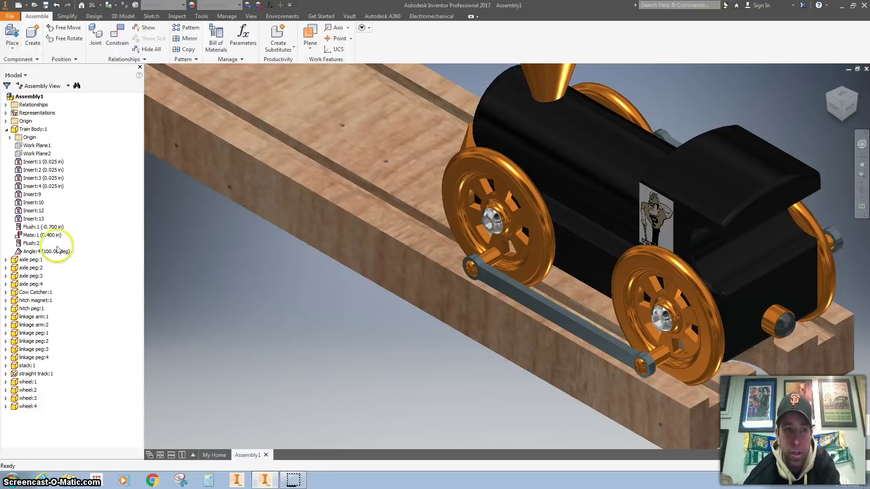
Set the Angle:4 constraint under Train Body:1 to 0 degrees.
{"action": "left_click", "coordinate": [42, 252]}
{"action": "right_click", "coordinate": [41, 252]}
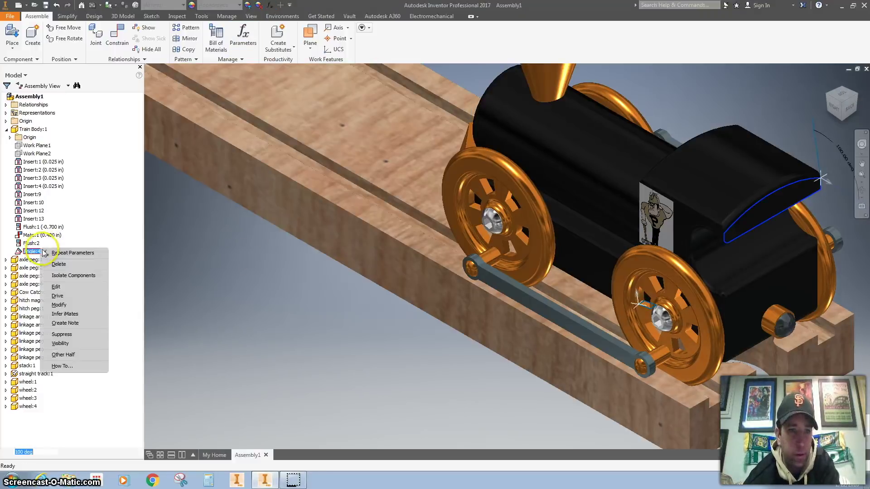
{"action": "left_click", "coordinate": [72, 289]}
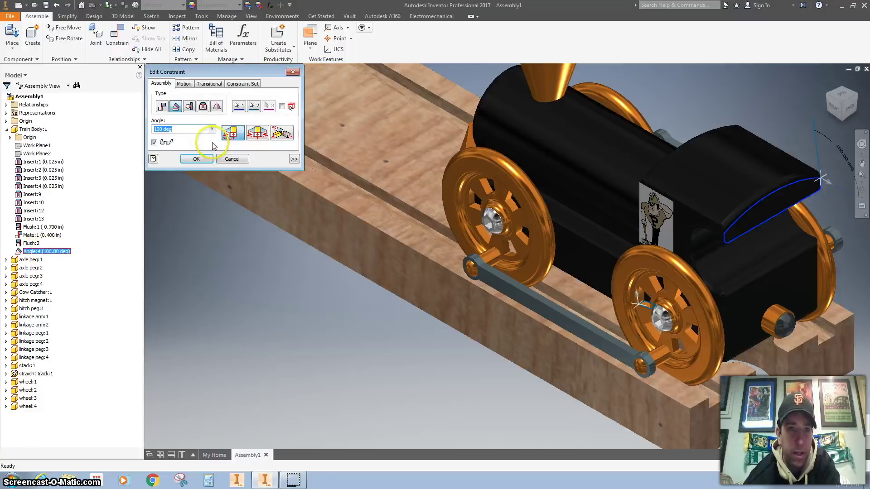
{"action": "key", "text": "Return"}
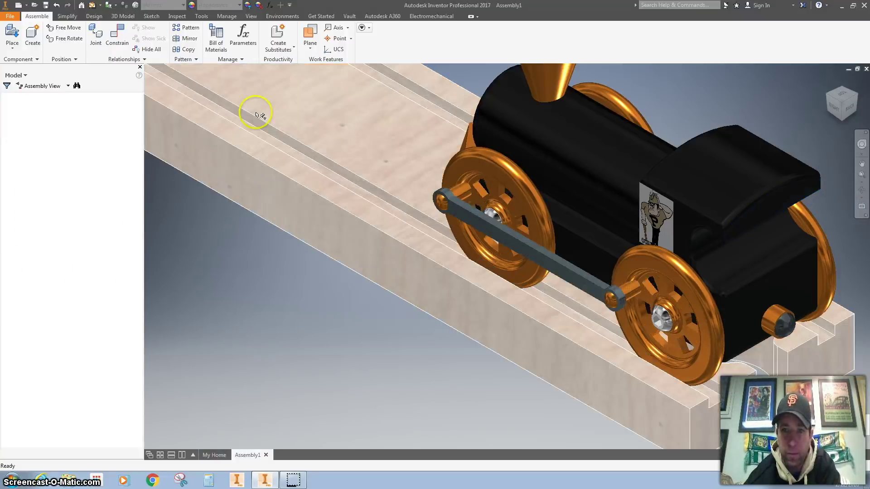
Drive the Angle:4 constraint from 0 to 360 degrees to test the wheel and linkage motion, without keeping the driven position.
{"action": "right_click", "coordinate": [40, 253]}
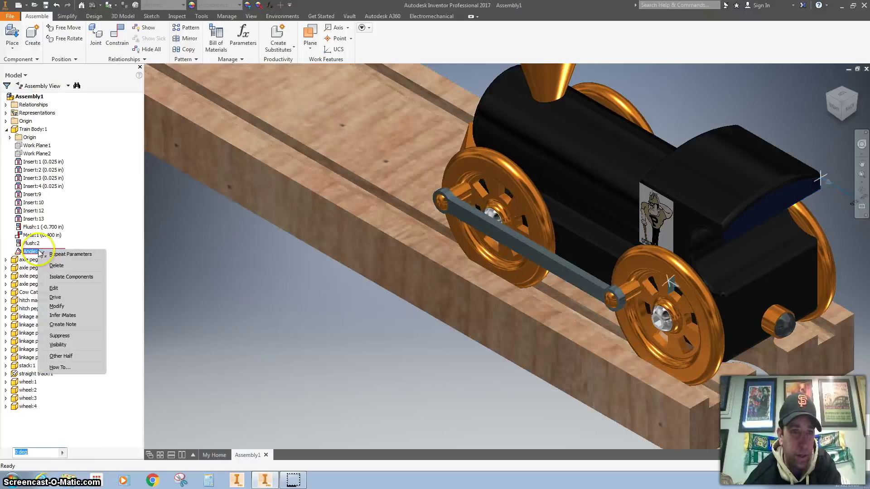
{"action": "left_click", "coordinate": [56, 297]}
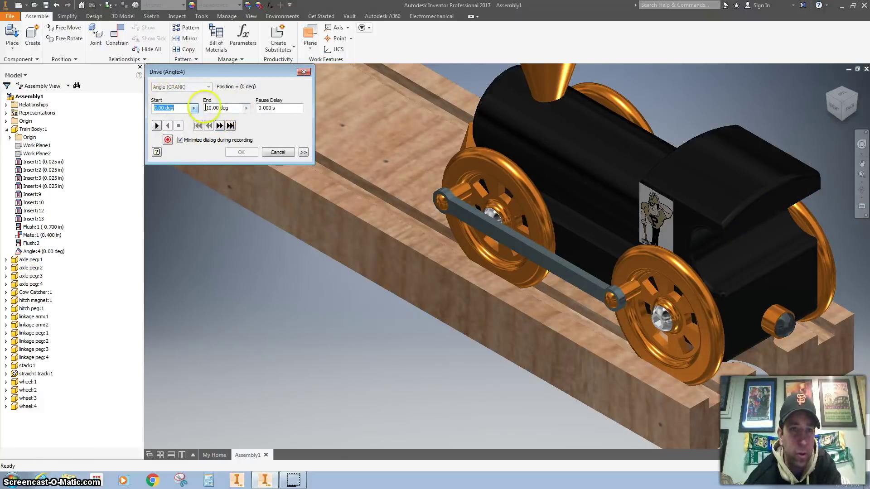
{"action": "left_click_drag", "start_coordinate": [236, 109], "coordinate": [207, 107]}
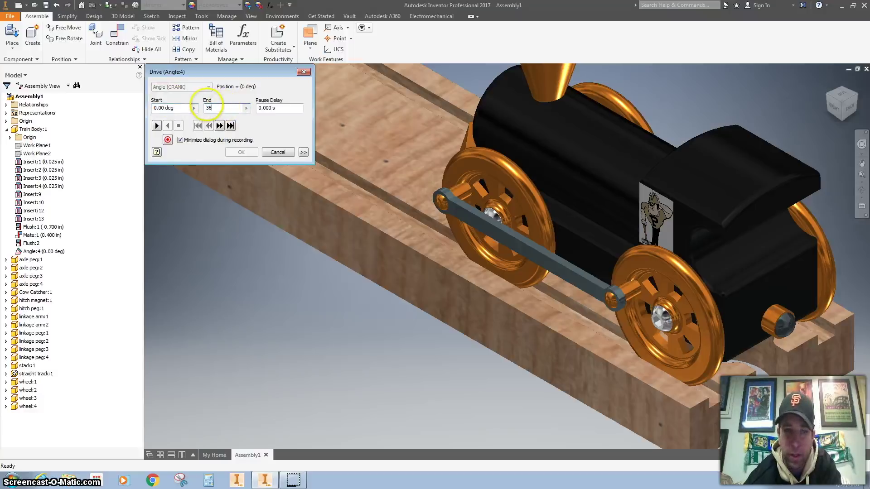
{"action": "left_click", "coordinate": [156, 126]}
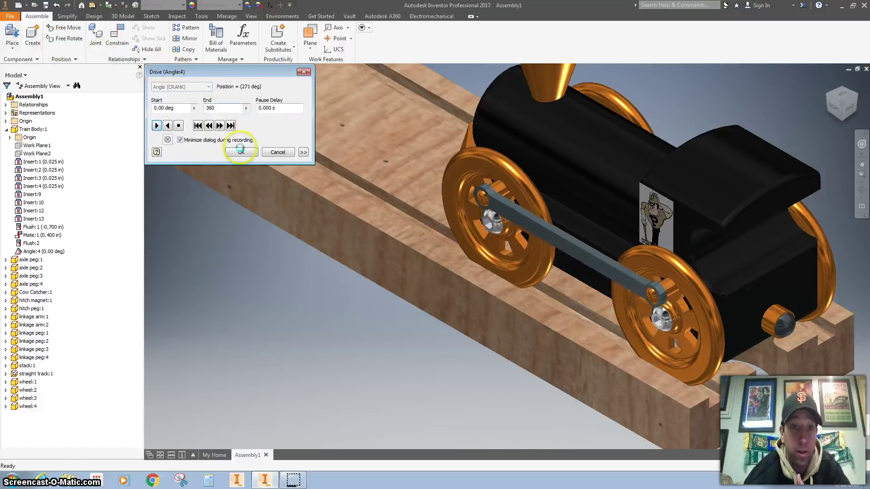
{"action": "left_click", "coordinate": [278, 152]}
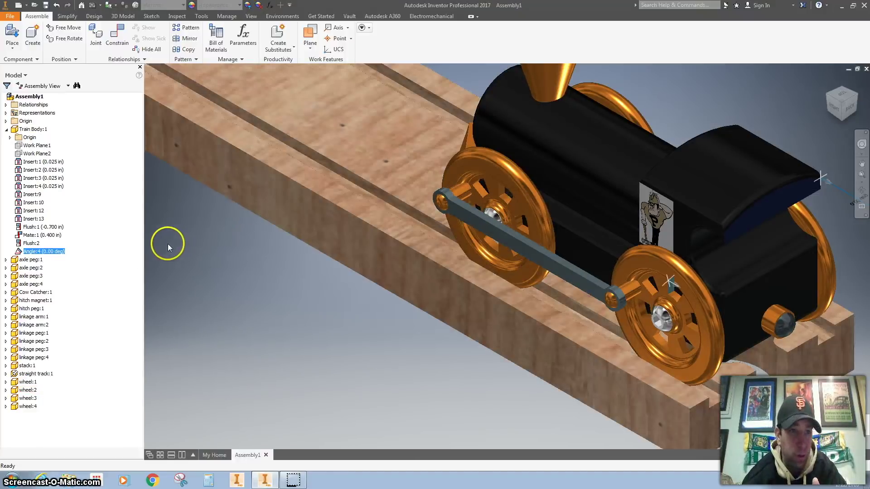
Set the Flush:2 offset between the train body and the track end to the equation 2.25in*3.14*CRANK/360deg.
{"action": "left_click", "coordinate": [38, 245]}
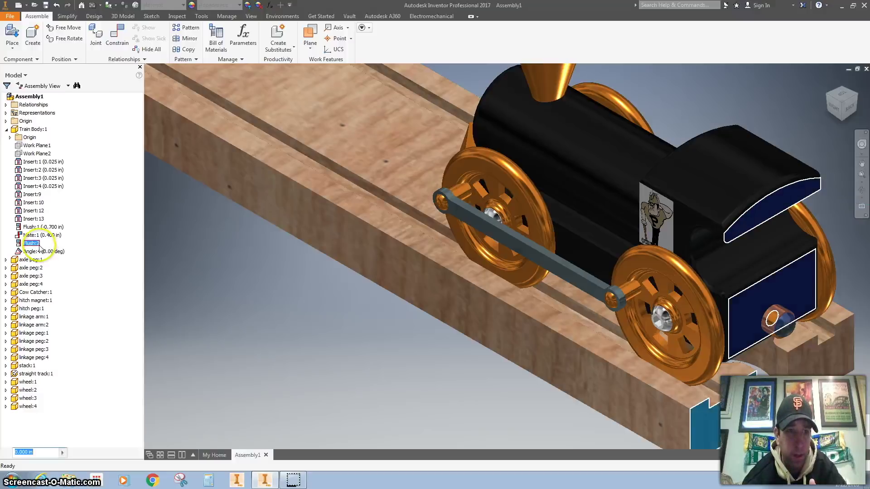
{"action": "right_click", "coordinate": [28, 243]}
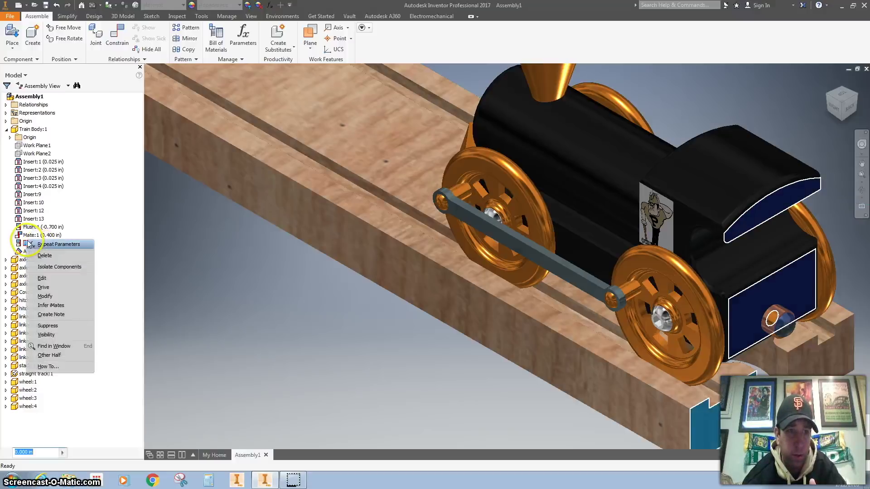
{"action": "left_click", "coordinate": [55, 282]}
{"action": "left_click_drag", "start_coordinate": [224, 69], "coordinate": [272, 179]}
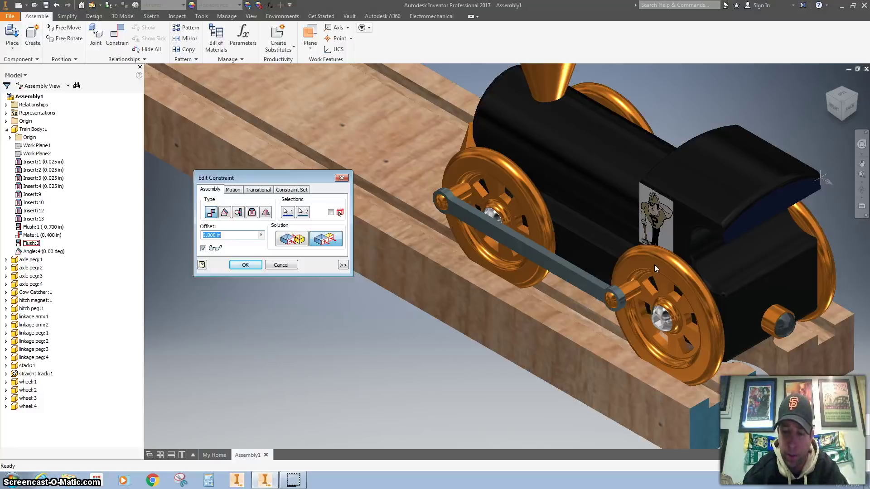
{"action": "type", "text": "*3.14*"}
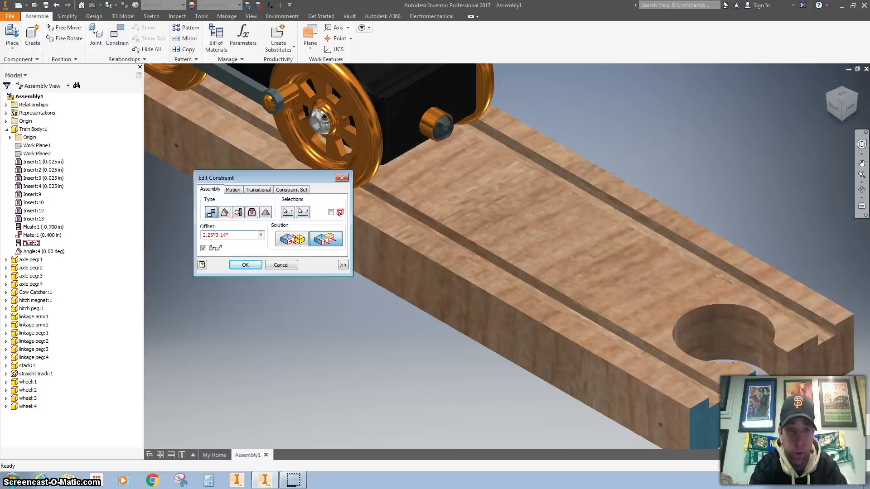
{"action": "type", "text": "CRANK/360"}
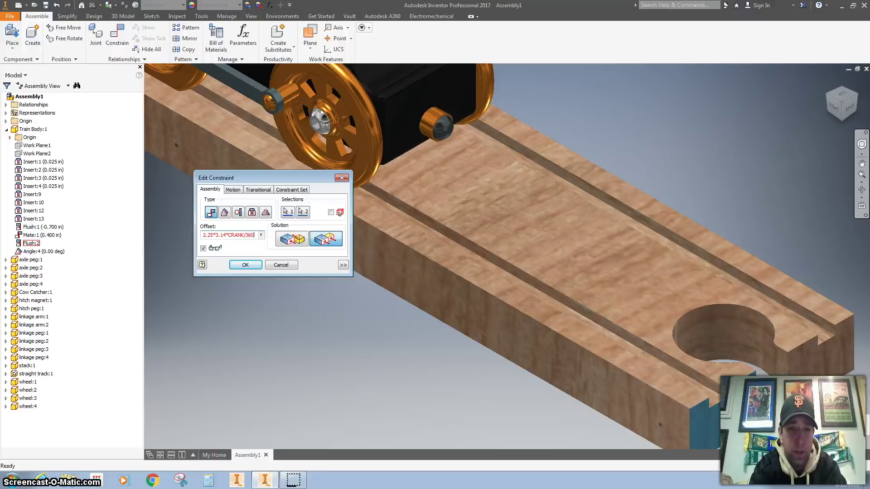
{"action": "key", "text": "BackSpace"}
{"action": "key", "text": "BackSpace"}
{"action": "key", "text": "BackSpace"}
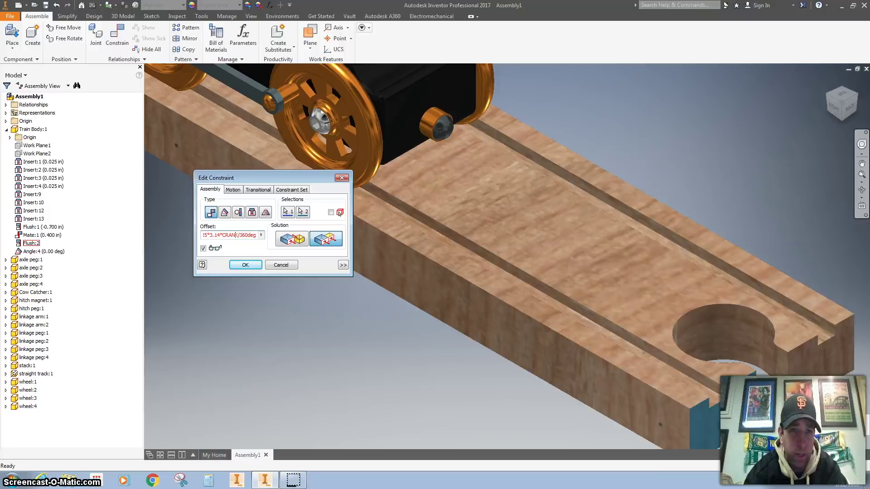
{"action": "key", "text": "Left"}
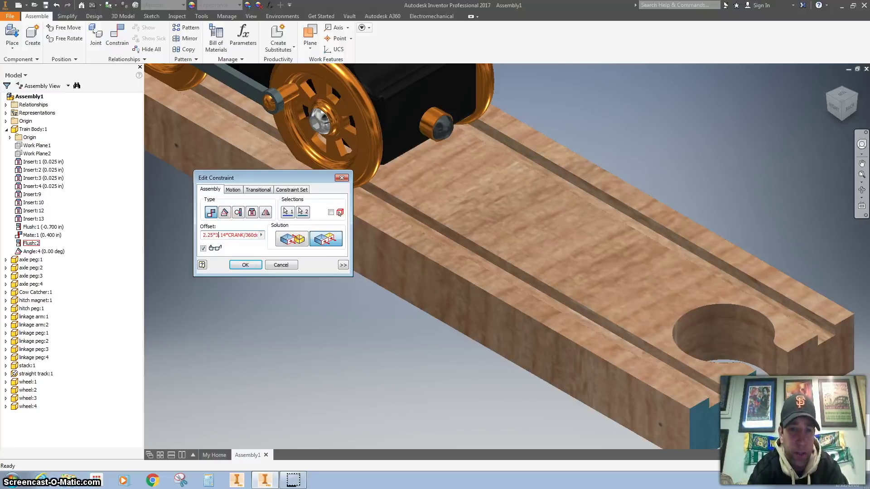
{"action": "key", "text": "BackSpace"}
{"action": "key", "text": "BackSpace"}
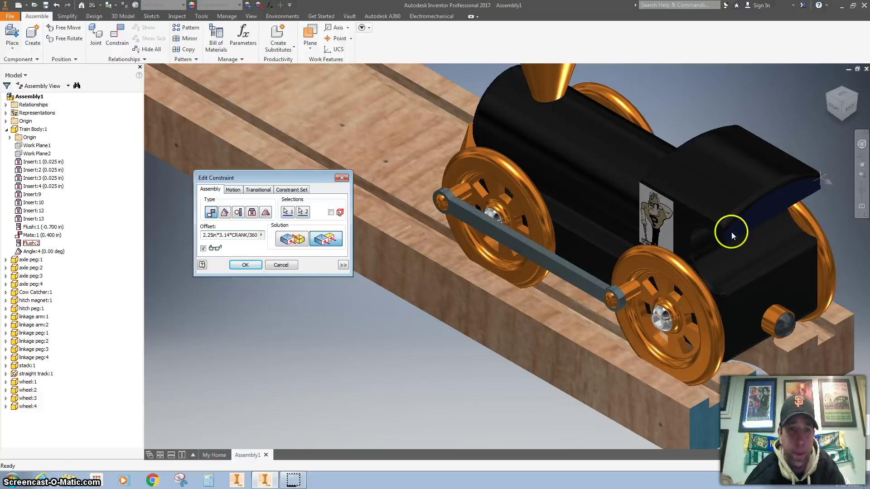
{"action": "left_click", "coordinate": [244, 266]}
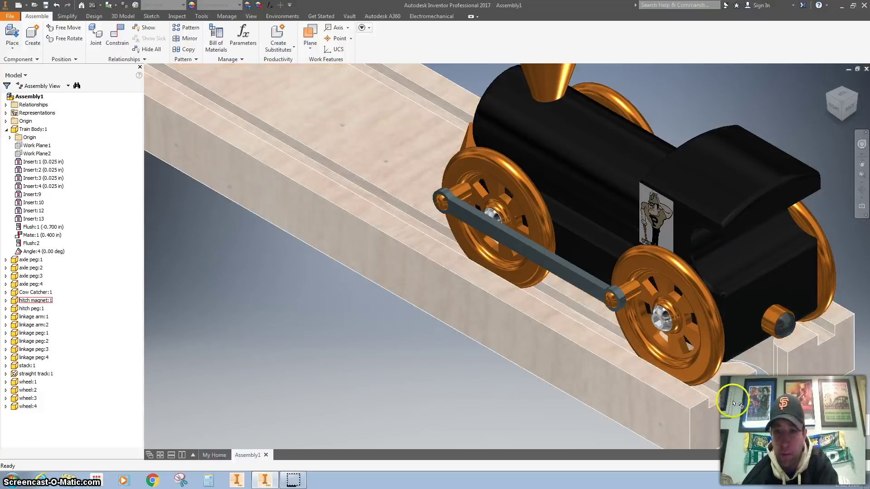
Review the offset equation of the Flush:2 constraint without changing it.
{"action": "double_click", "coordinate": [32, 244]}
{"action": "left_click_drag", "start_coordinate": [31, 261], "coordinate": [357, 177]}
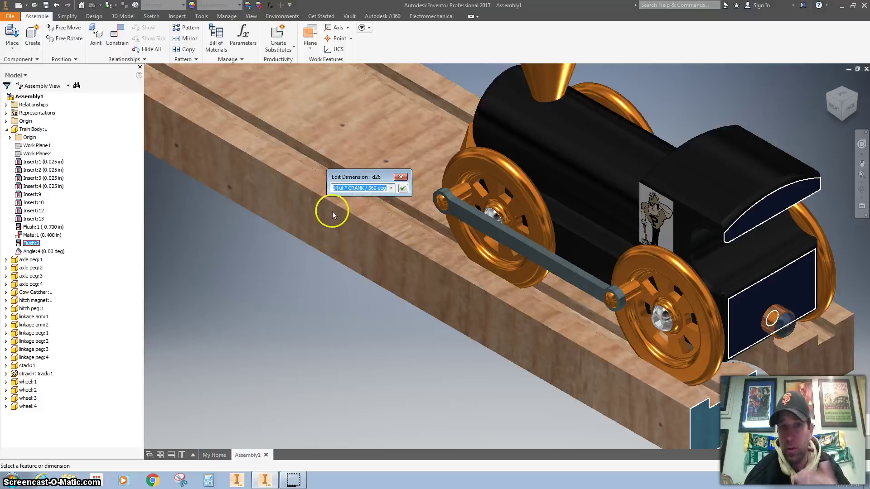
{"action": "left_click", "coordinate": [401, 177]}
Rename the Angle:4 constraint under Train Body:1 as DRIVE.
{"action": "left_click", "coordinate": [47, 253]}
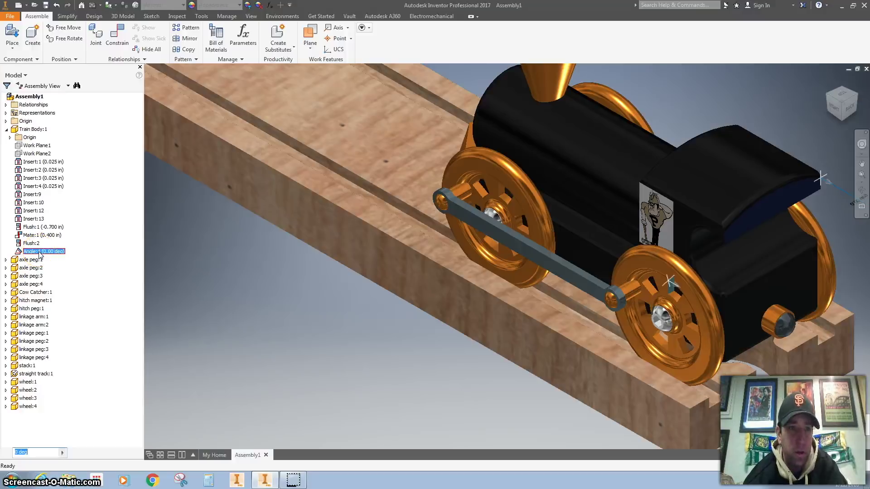
{"action": "left_click", "coordinate": [55, 254]}
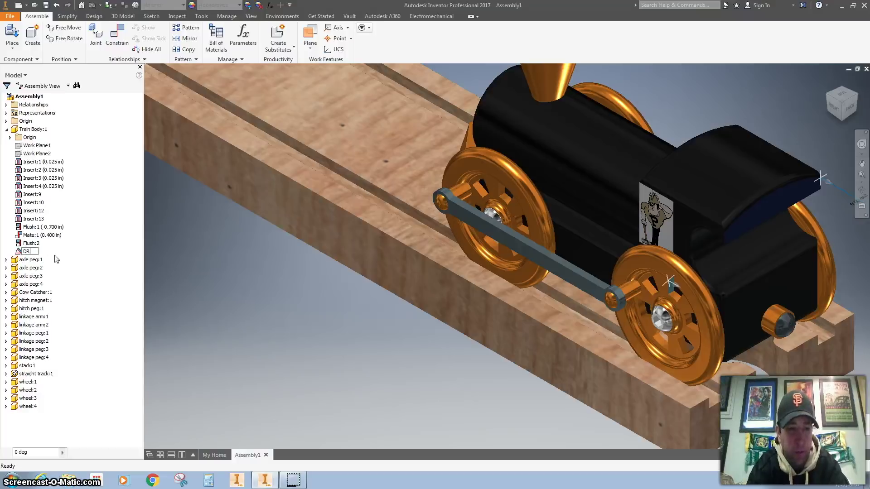
{"action": "key", "text": "Return"}
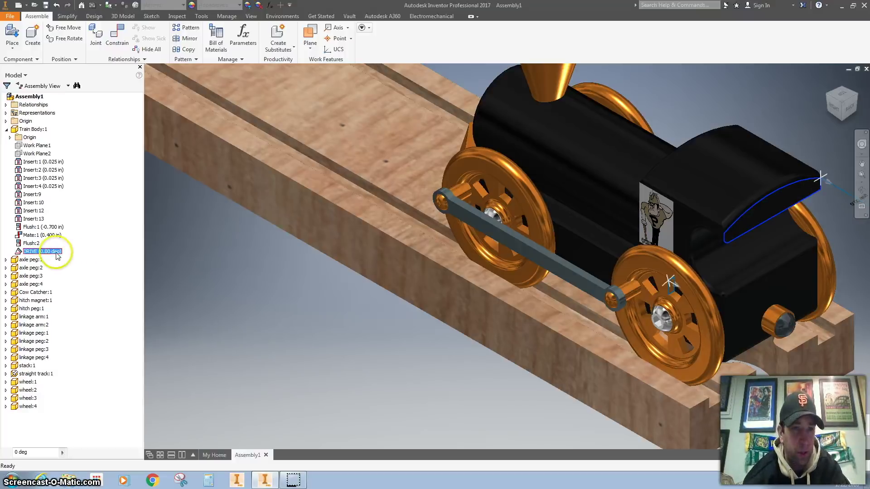
Drive the DRIVE constraint from 0 to 360 degrees, keep the end position, and check the Flush:2 offset.
{"action": "right_click", "coordinate": [30, 254]}
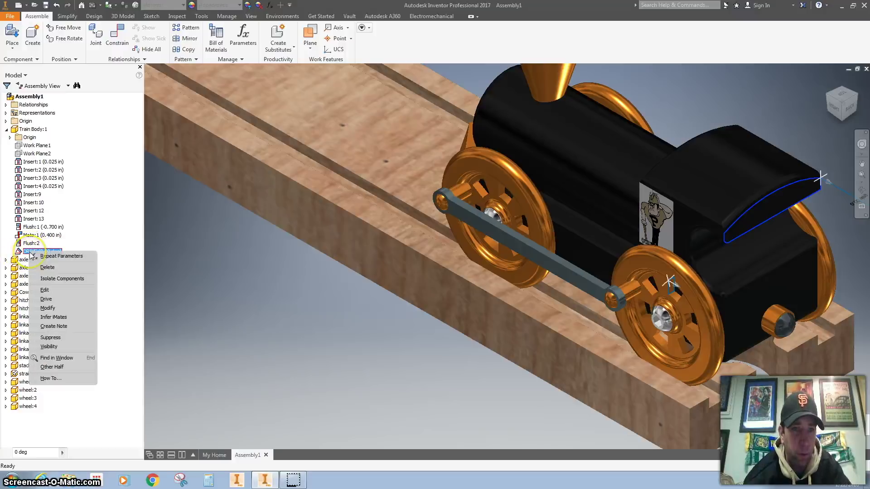
{"action": "left_click", "coordinate": [61, 301]}
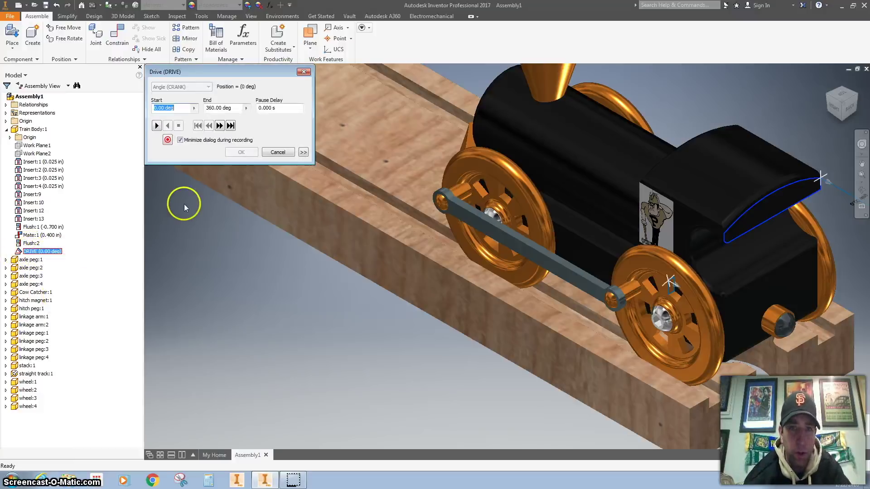
{"action": "scroll", "coordinate": [352, 232], "scroll_direction": "down", "scroll_amount": 5}
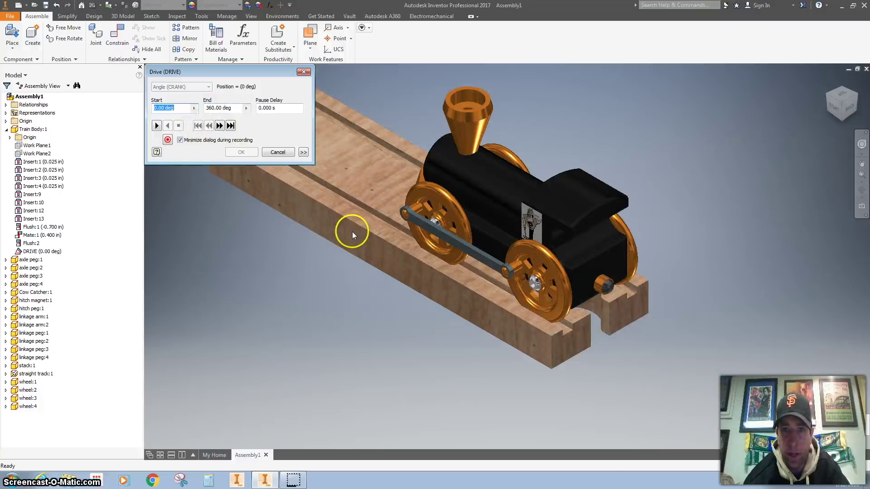
{"action": "left_click", "coordinate": [157, 126]}
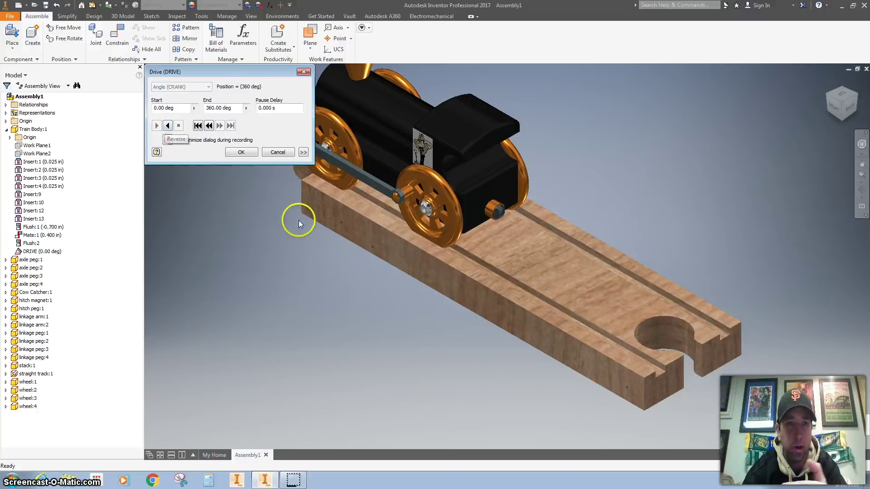
{"action": "left_click", "coordinate": [251, 152]}
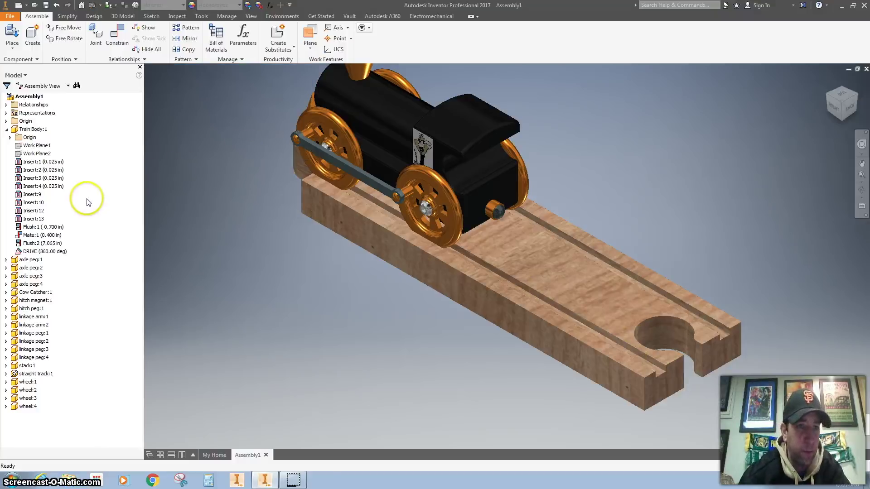
{"action": "left_click", "coordinate": [59, 244]}
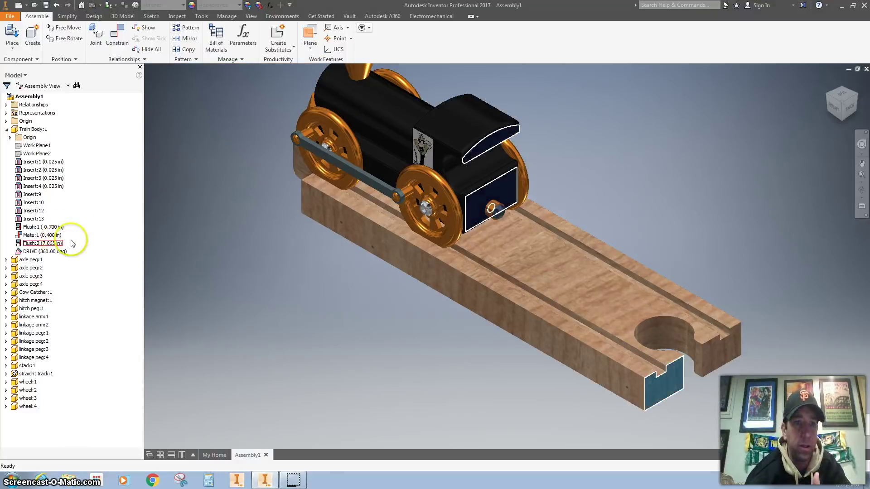
{"action": "left_click", "coordinate": [402, 239]}
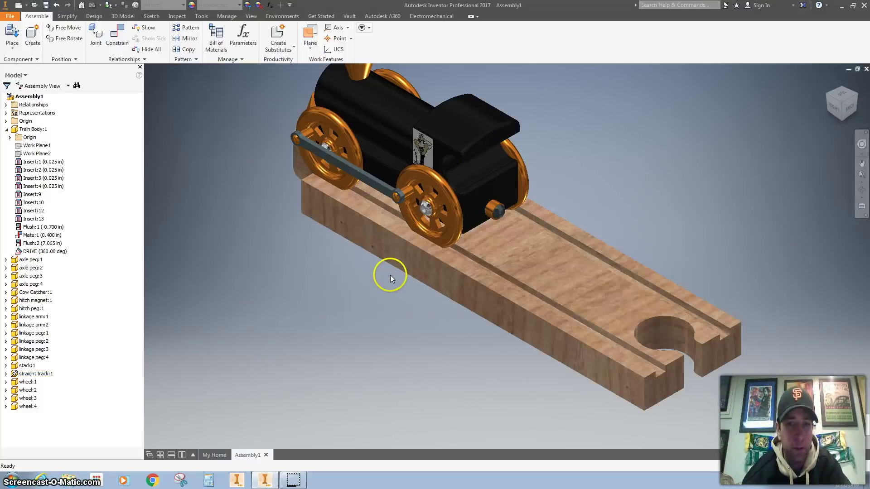
Set up a rectangular component pattern of the straight track along its long edge with 12.00 in column spacing.
{"action": "left_click", "coordinate": [187, 28]}
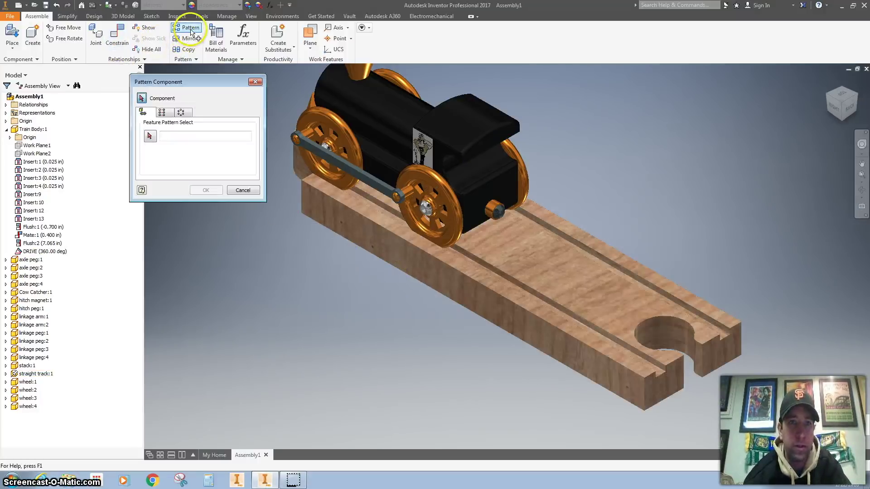
{"action": "left_click", "coordinate": [162, 114]}
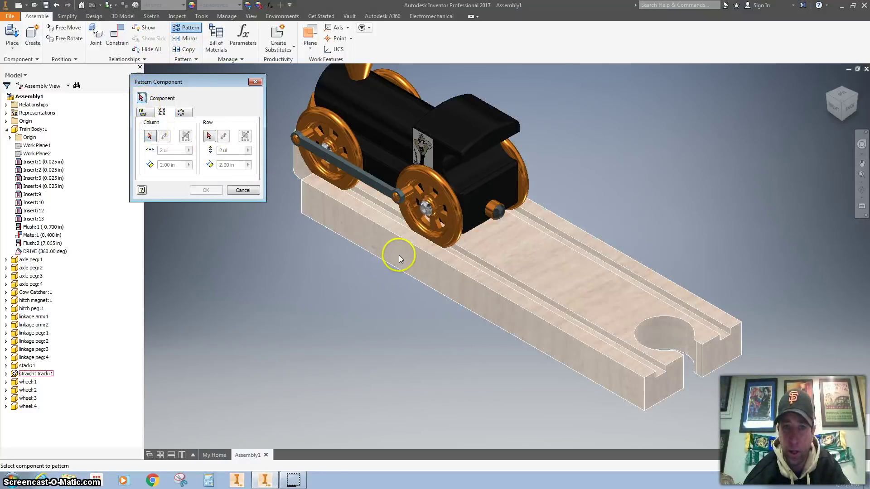
{"action": "left_click", "coordinate": [290, 259]}
{"action": "left_click", "coordinate": [150, 135]}
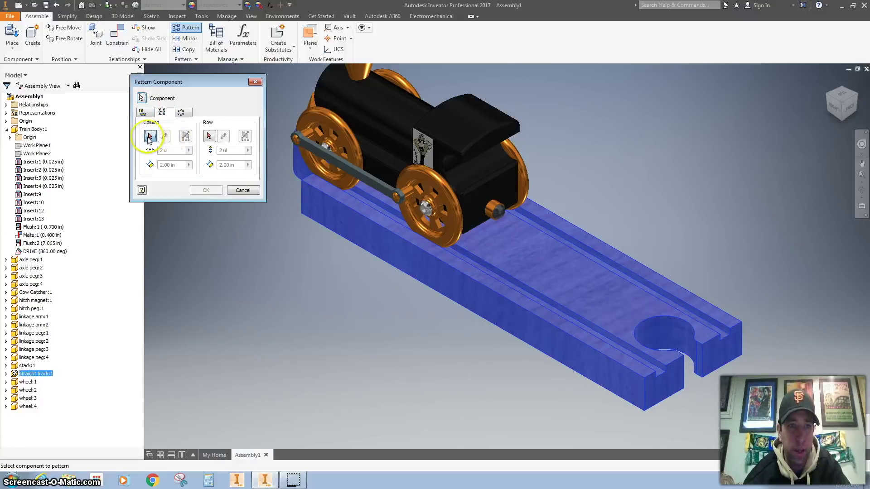
{"action": "left_click", "coordinate": [394, 270]}
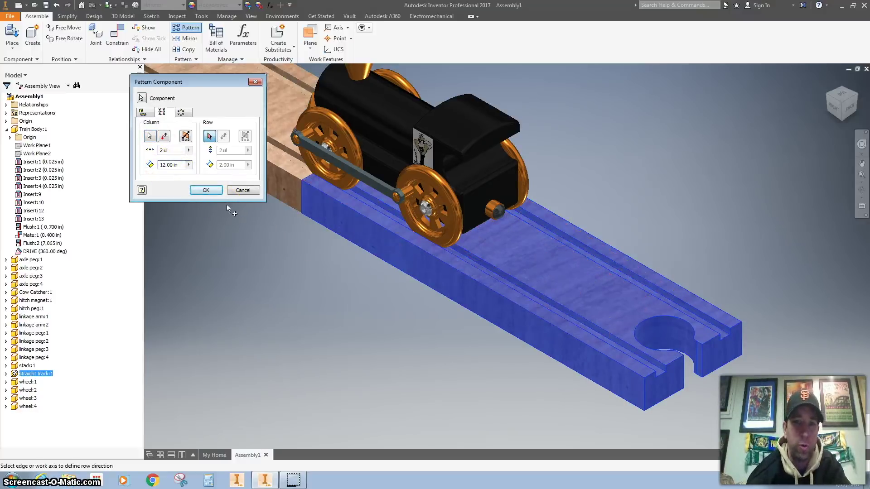
{"action": "left_click", "coordinate": [336, 247]}
{"action": "scroll", "coordinate": [335, 247], "scroll_direction": "up", "scroll_amount": 2}
{"action": "scroll", "coordinate": [335, 246], "scroll_direction": "up", "scroll_amount": 1}
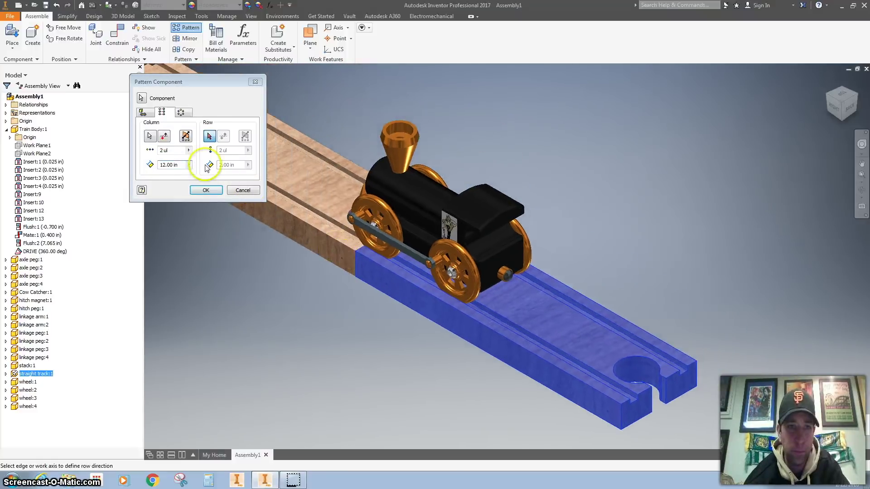
{"action": "middle_click_drag", "start_coordinate": [376, 305], "coordinate": [467, 329]}
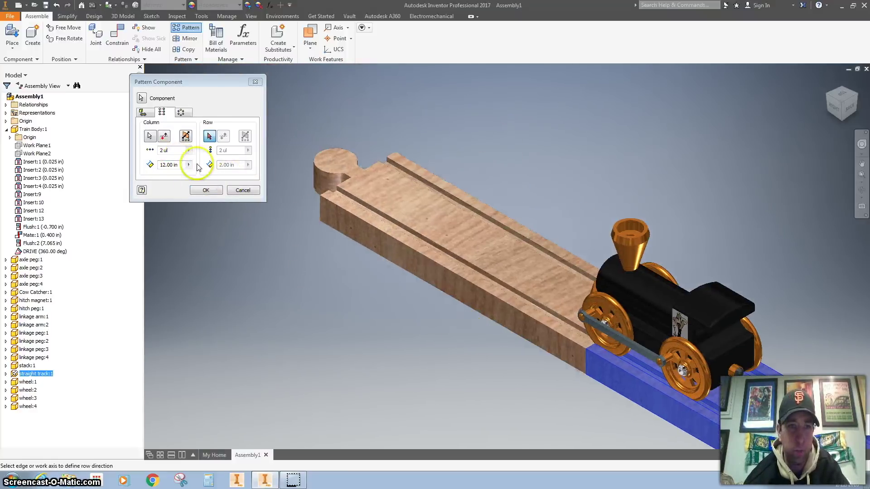
Set the track pattern's column count to 5 and create the pattern.
{"action": "left_click_drag", "start_coordinate": [173, 151], "coordinate": [144, 150]}
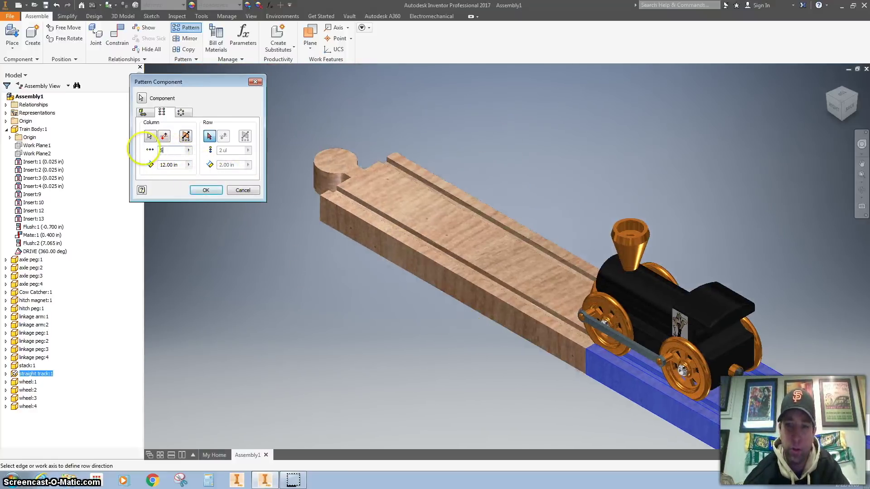
{"action": "scroll", "coordinate": [410, 179], "scroll_direction": "up", "scroll_amount": 2}
{"action": "middle_click_drag", "start_coordinate": [411, 179], "coordinate": [585, 282]}
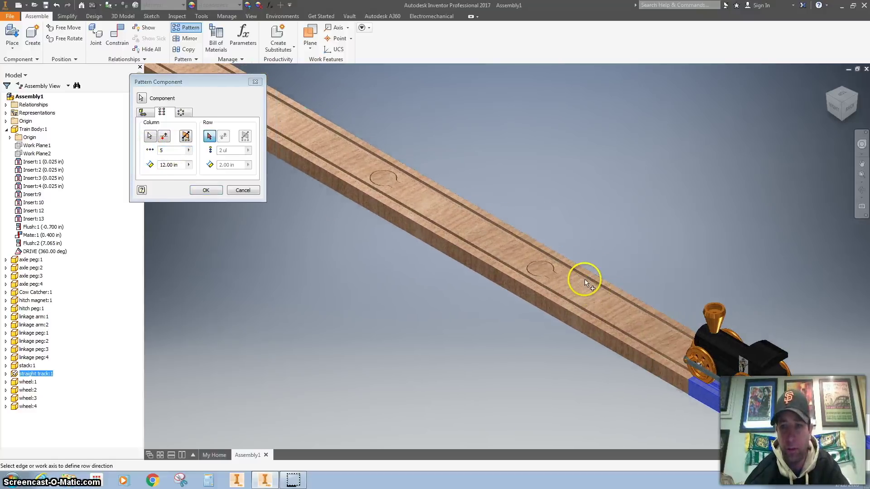
{"action": "scroll", "coordinate": [585, 281], "scroll_direction": "up", "scroll_amount": 2}
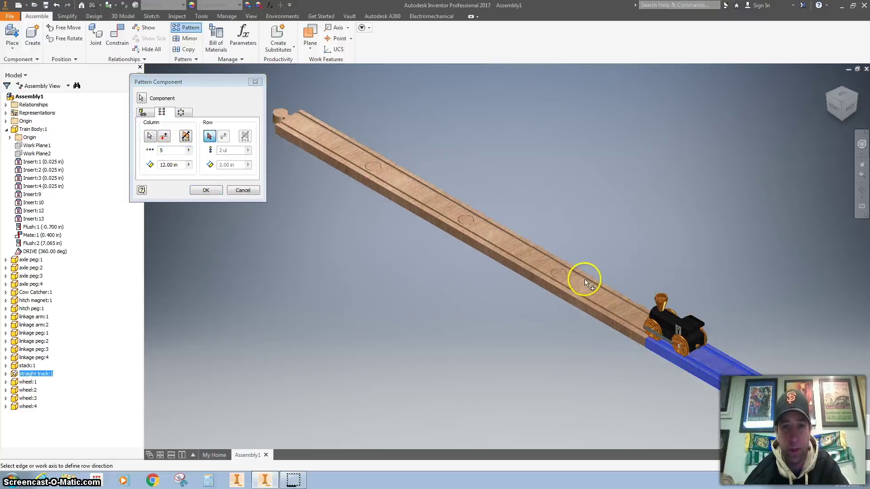
{"action": "left_click", "coordinate": [206, 190]}
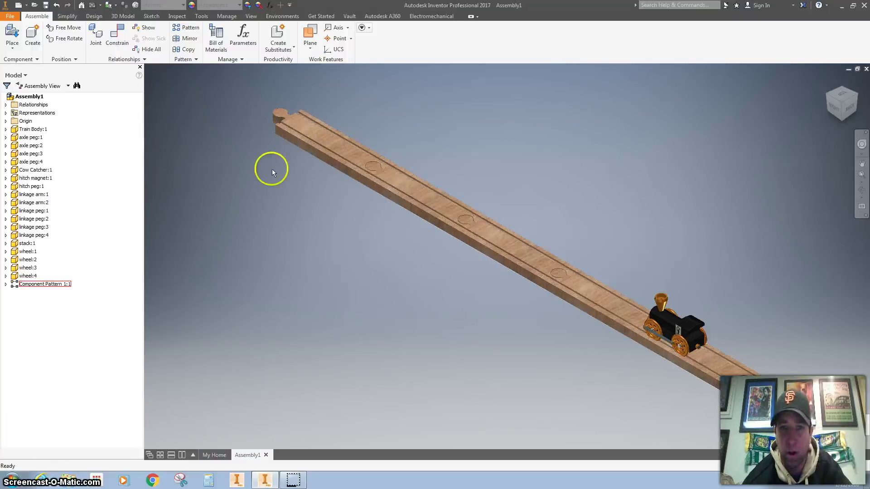
Open the Drive settings of the DRIVE constraint under Train Body:1 and return the train to its start position.
{"action": "left_click", "coordinate": [6, 129]}
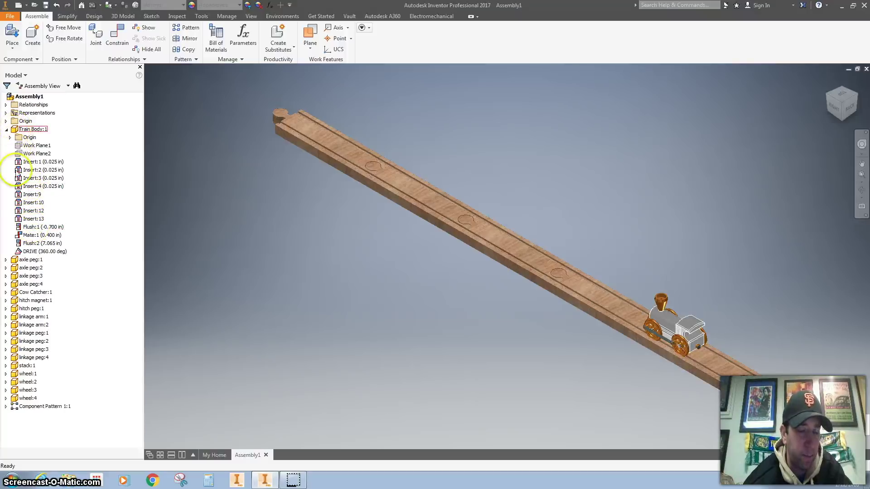
{"action": "left_click", "coordinate": [30, 252]}
{"action": "right_click", "coordinate": [31, 252]}
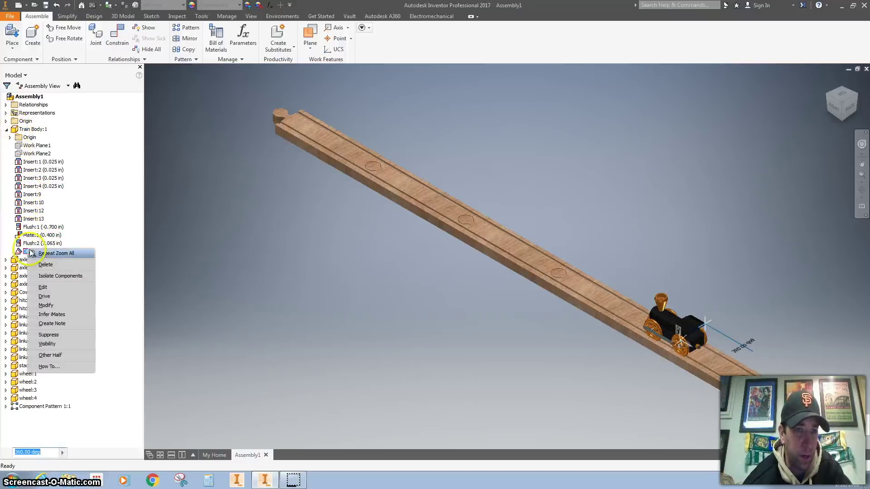
{"action": "left_click", "coordinate": [61, 297]}
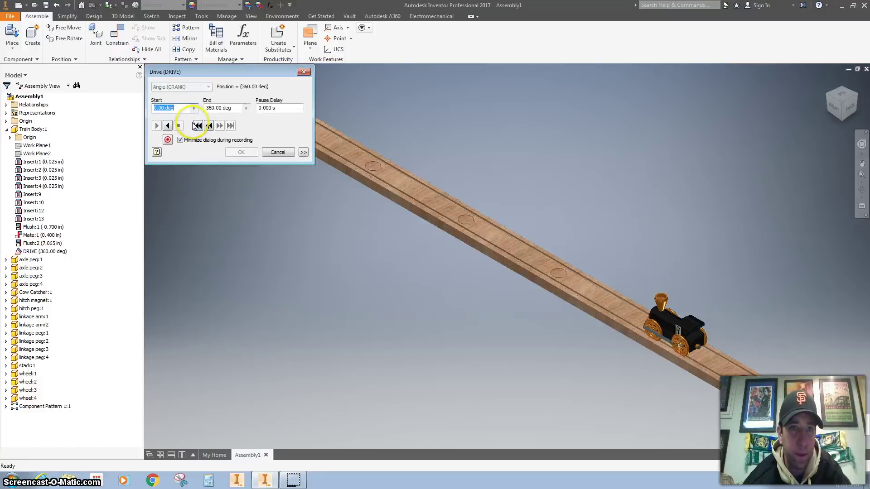
{"action": "left_click", "coordinate": [197, 126]}
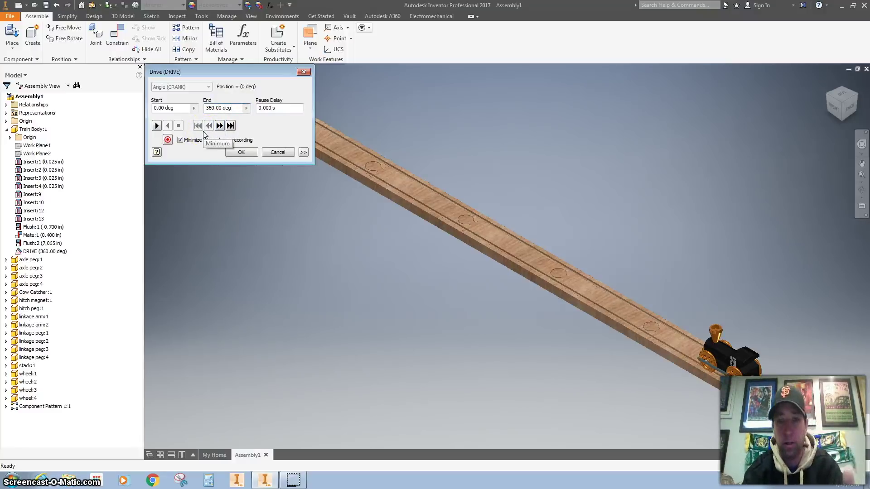
{"action": "middle_click_drag", "start_coordinate": [390, 276], "coordinate": [457, 284]}
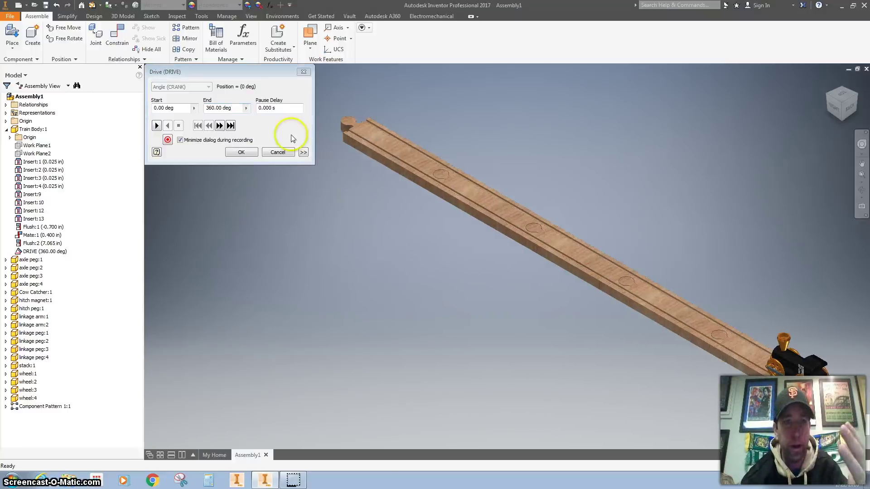
Set the drive's end value to 360.00 deg*5, run the motion forward and stop it partway.
{"action": "left_click", "coordinate": [234, 108]}
{"action": "type", "text": "*5"}
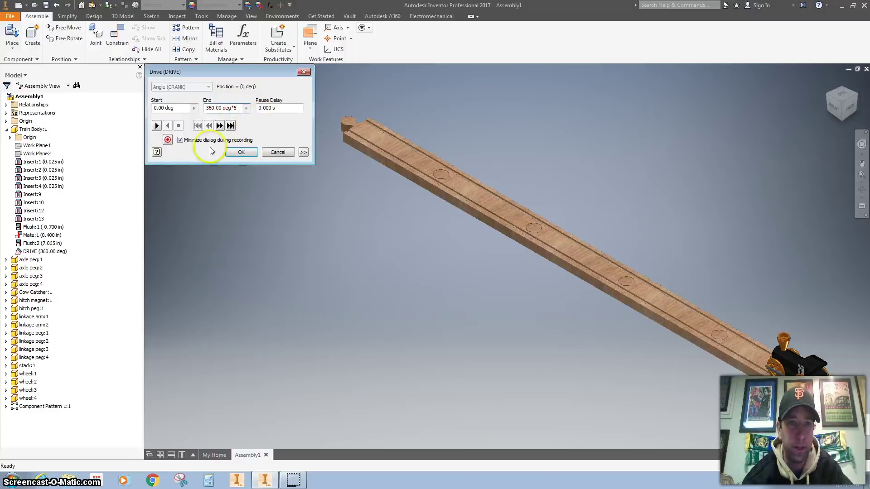
{"action": "left_click", "coordinate": [157, 126]}
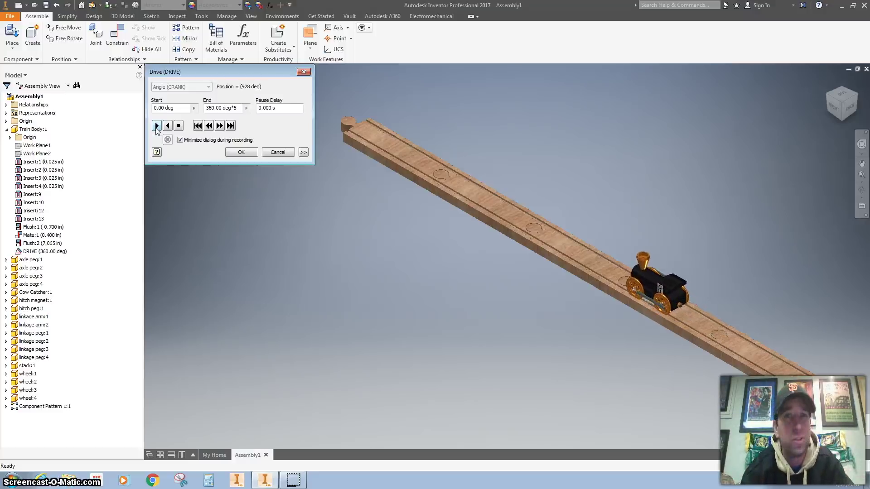
{"action": "left_click", "coordinate": [179, 126]}
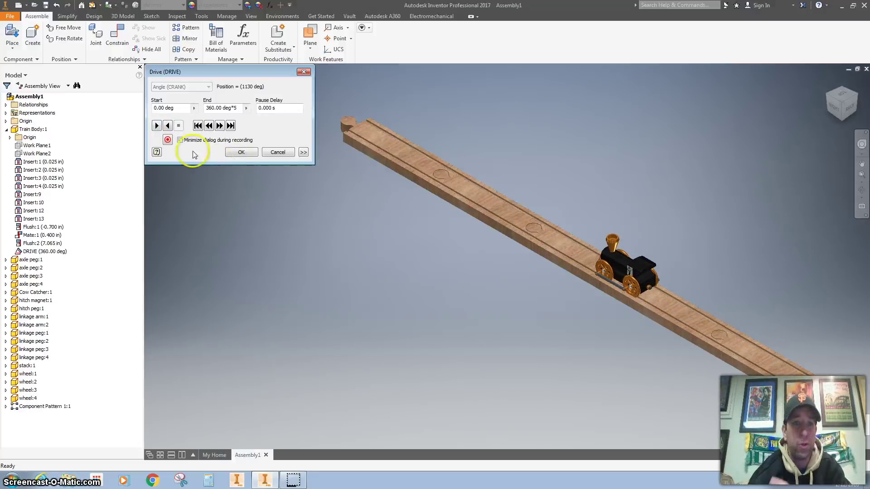
Rewind the drive to its start and review the video file types offered for recording the motion, without saving a file.
{"action": "left_click", "coordinate": [198, 126]}
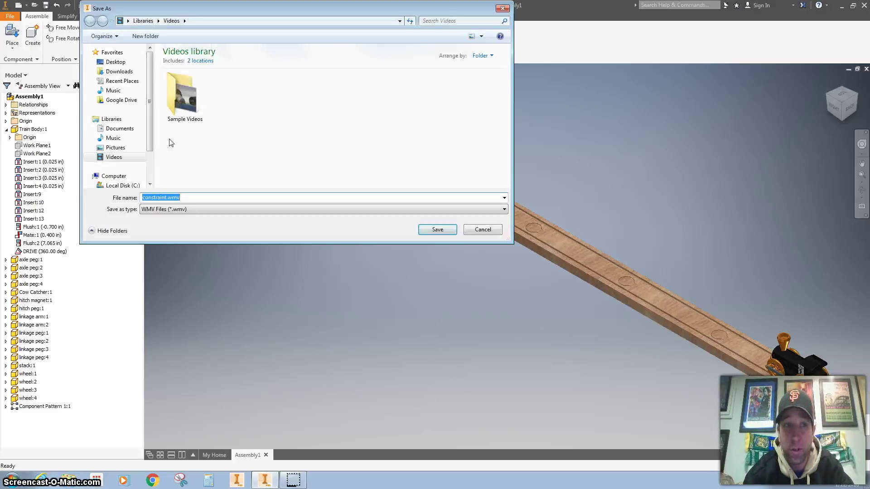
{"action": "left_click", "coordinate": [150, 214]}
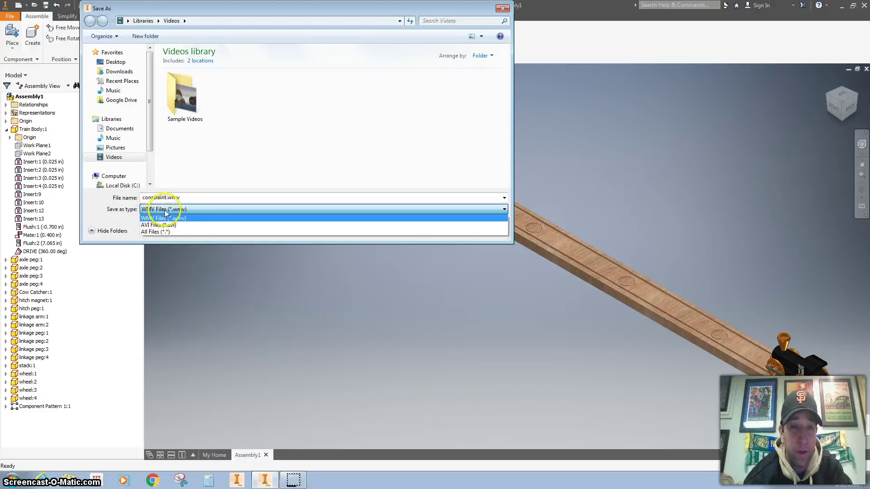
{"action": "left_click", "coordinate": [165, 211]}
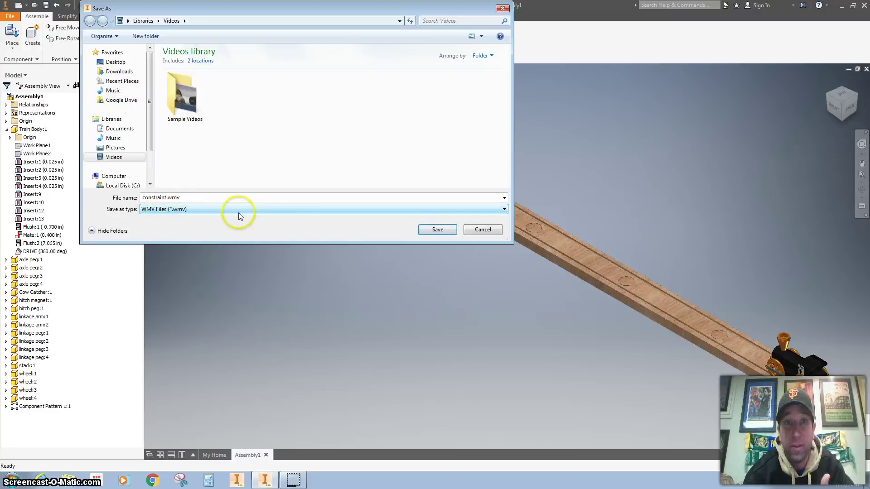
{"action": "left_click", "coordinate": [475, 228]}
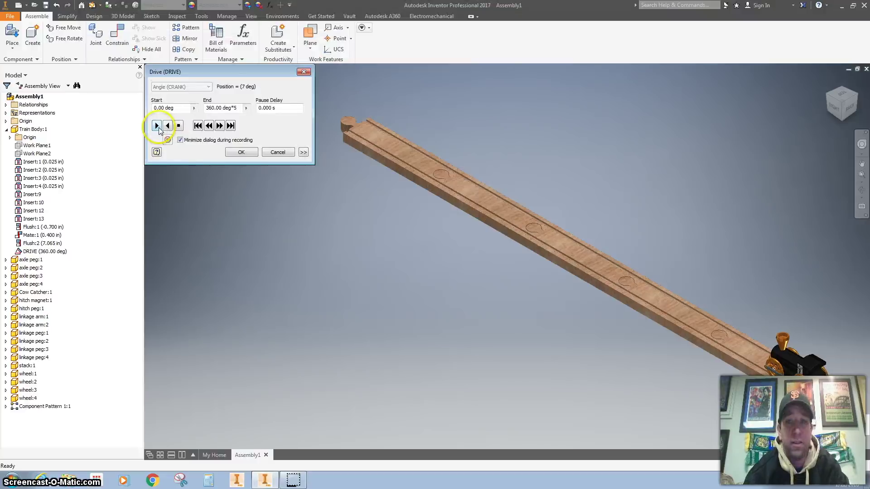
Replay the train's motion along the patterned track and watch it up close.
{"action": "scroll", "coordinate": [711, 320], "scroll_direction": "up", "scroll_amount": 3}
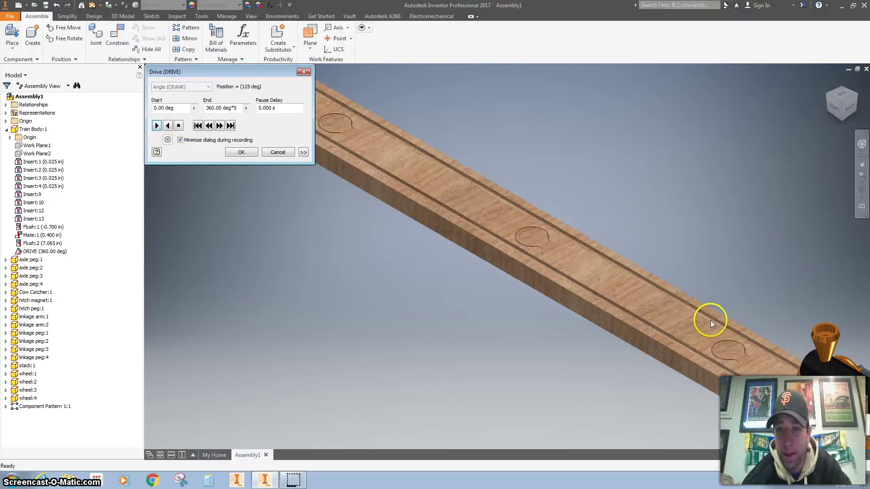